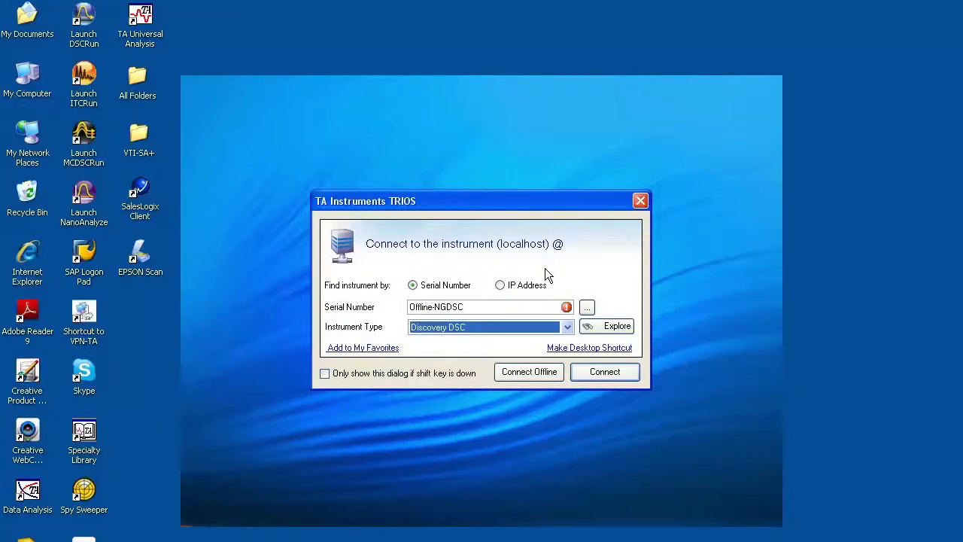
Step: Connect offline to the Discovery DSC instrument and show the Results section of the File Manager
mouse_move(566, 307)
left_click(525, 375)
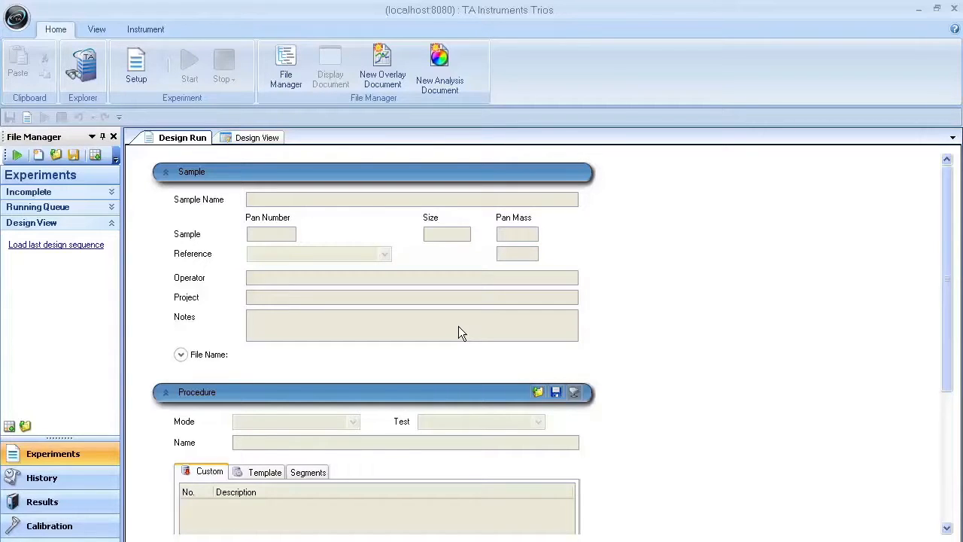
left_click(96, 508)
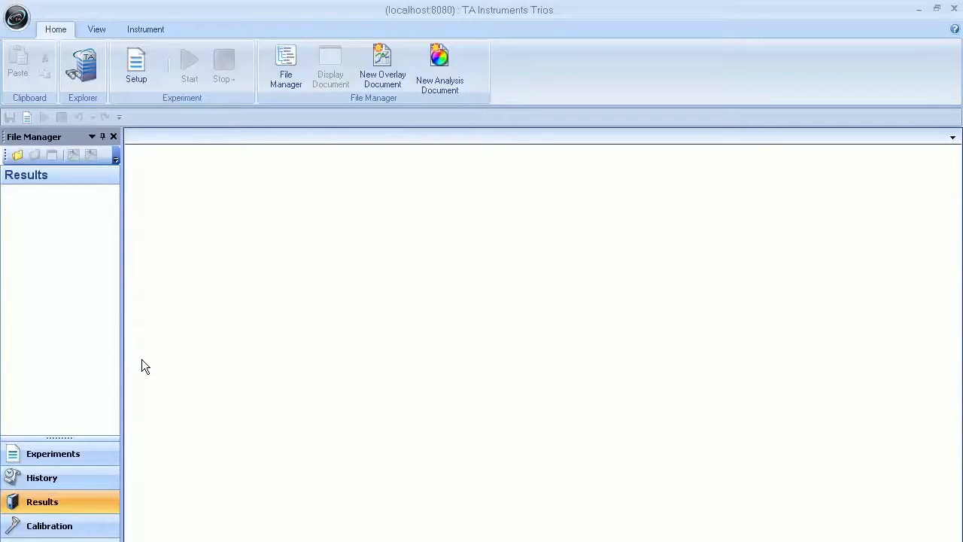
Step: Auto-hide the File Manager and restore it as a fixed pane
left_click(103, 136)
mouse_move(8, 166)
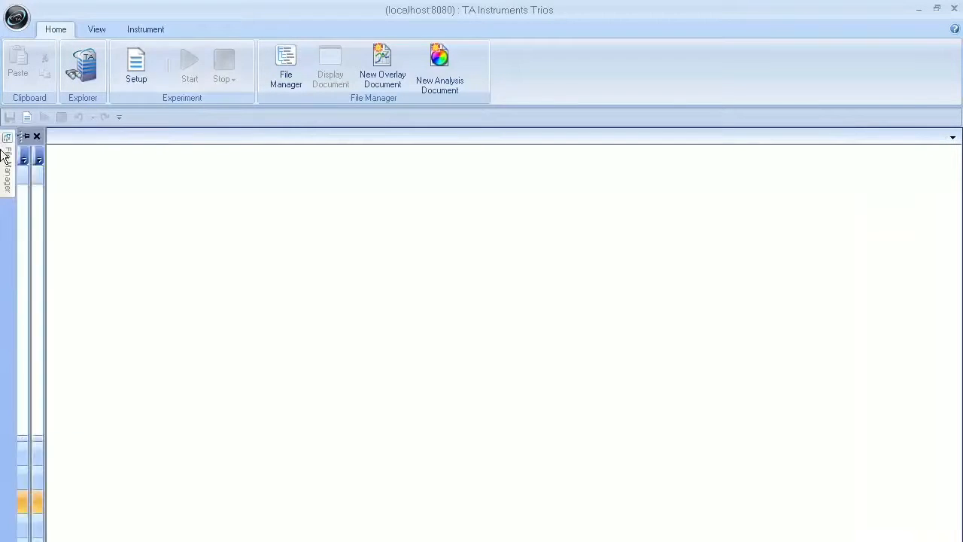
left_click(159, 137)
left_click(295, 74)
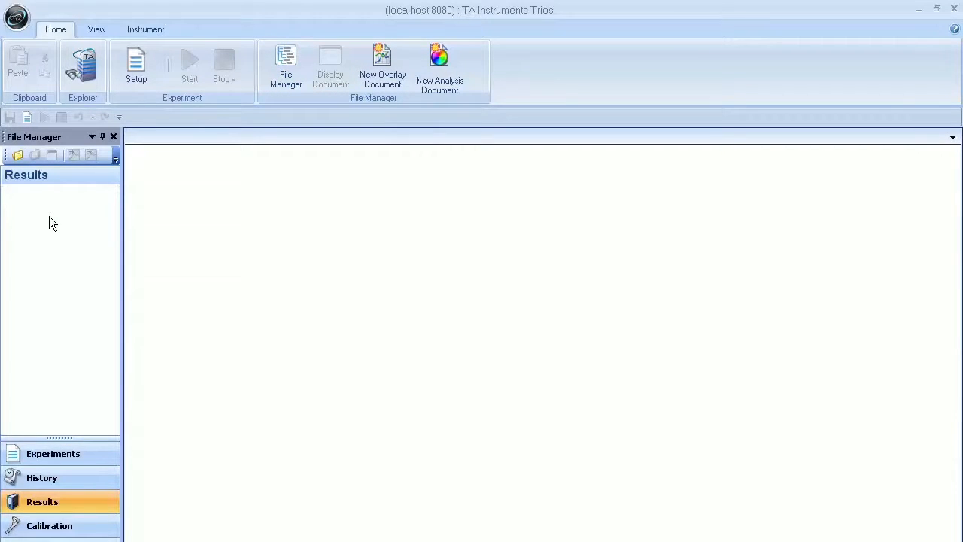
Step: Open the data file Indium Verification05292012 from the TRIOS data folder
left_click(18, 155)
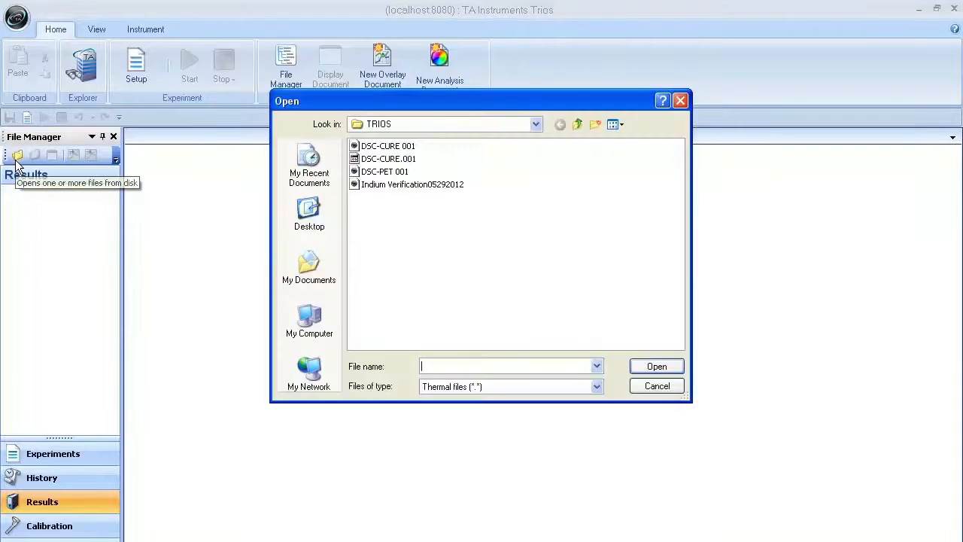
left_click(537, 132)
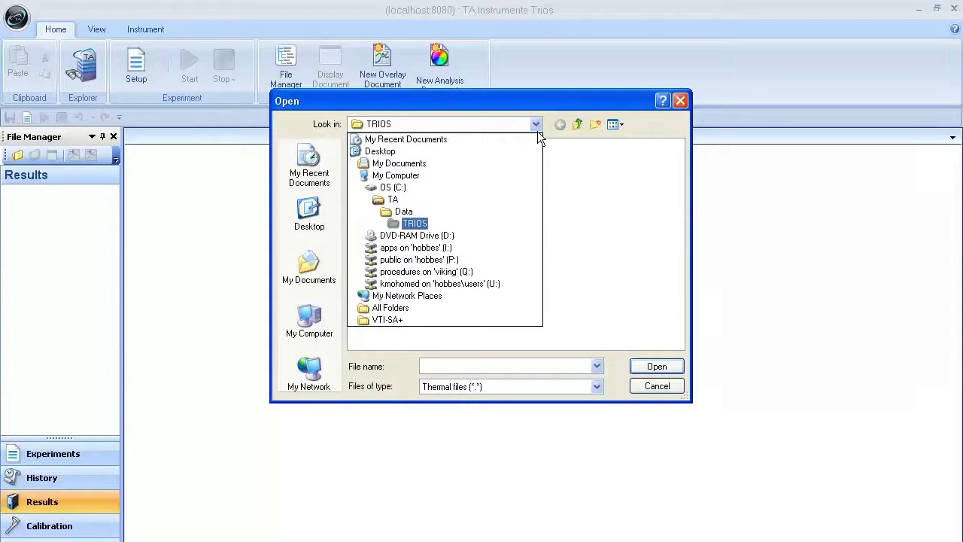
left_click(441, 223)
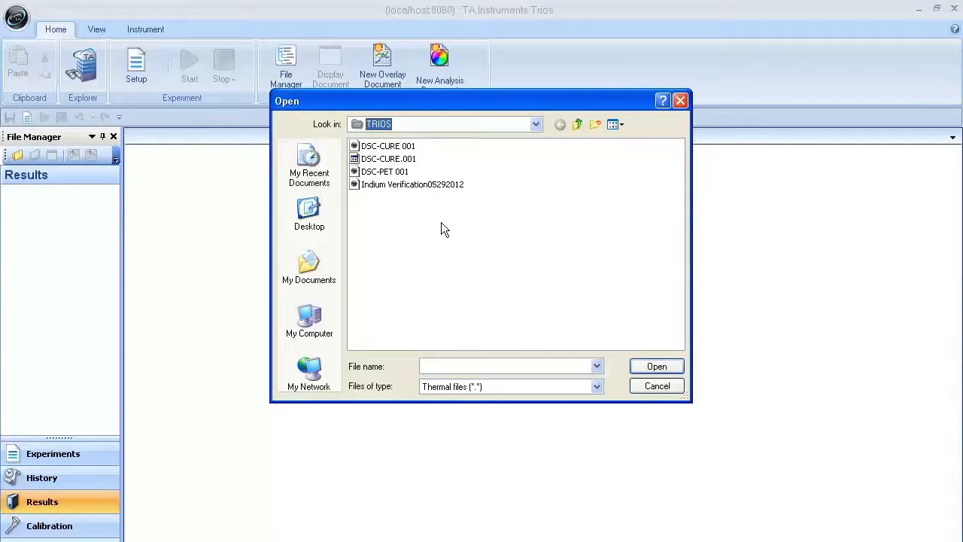
double_click(396, 184)
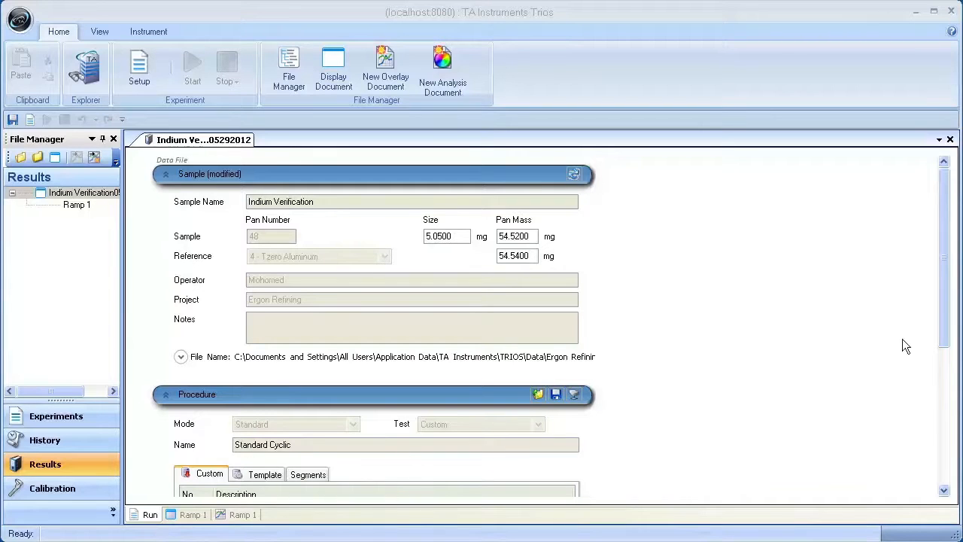
Step: Review the run's procedure segments, the Ramp 1 spreadsheet and the steps it offers
left_click_drag(950, 316, 946, 392)
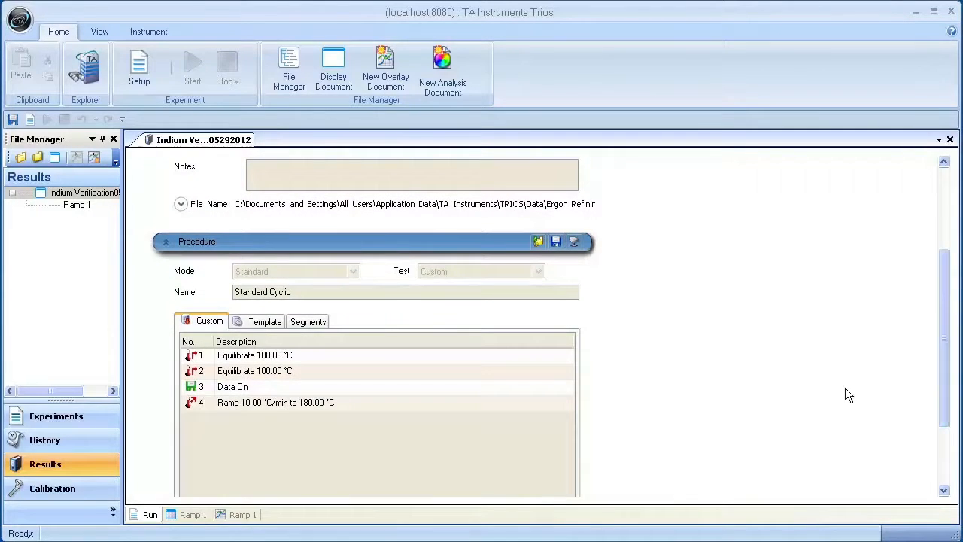
left_click(194, 516)
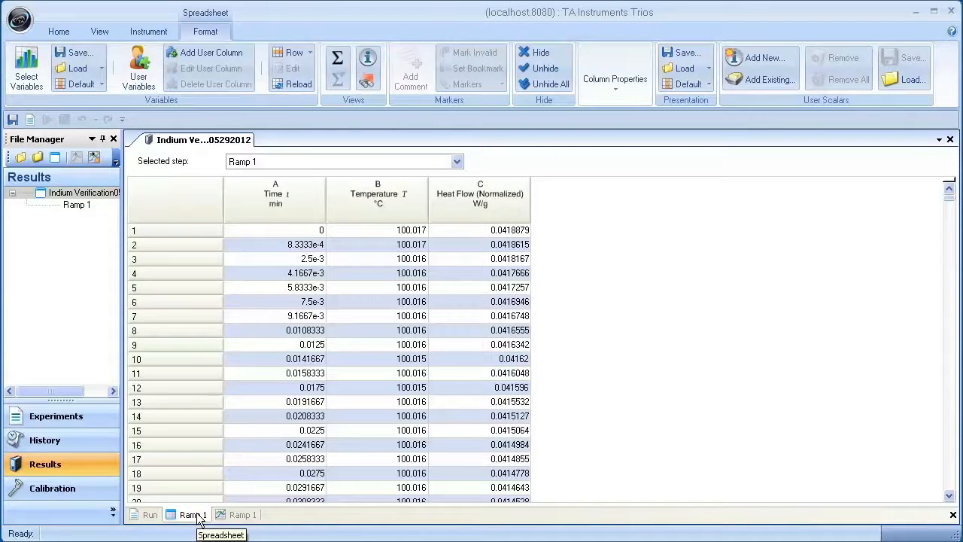
left_click(456, 163)
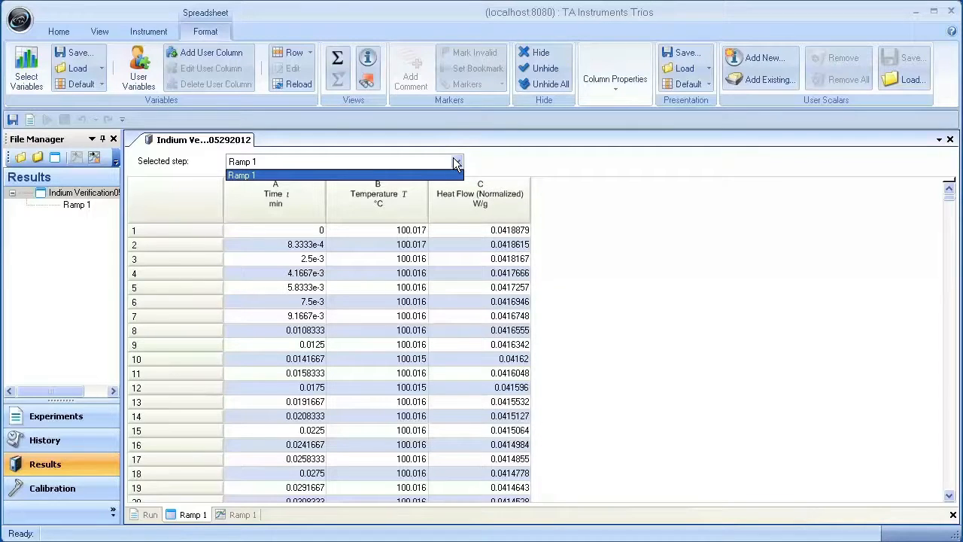
left_click(456, 163)
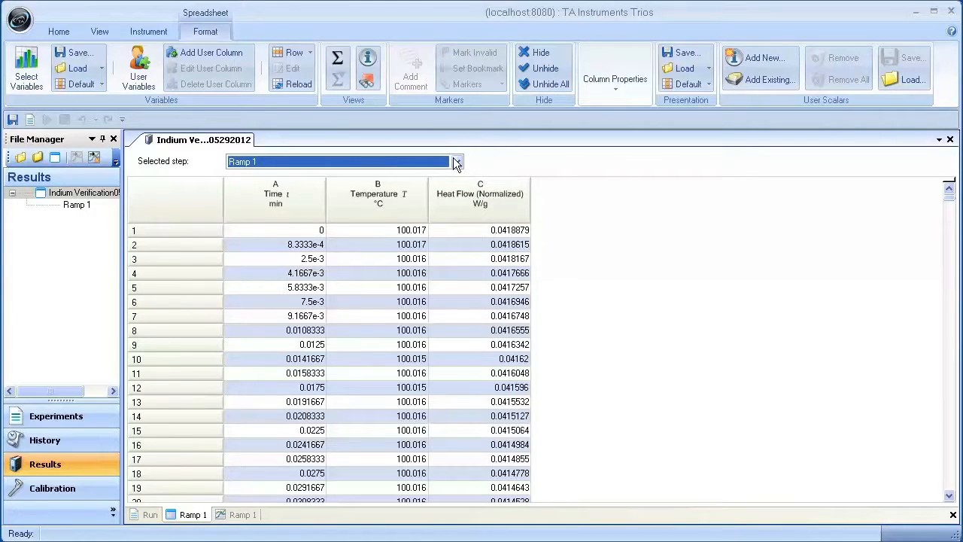
Step: Select the time, temperature and heat flow columns and export the indium file to Excel with headings only, into the file's directory
left_click_drag(234, 189, 520, 190)
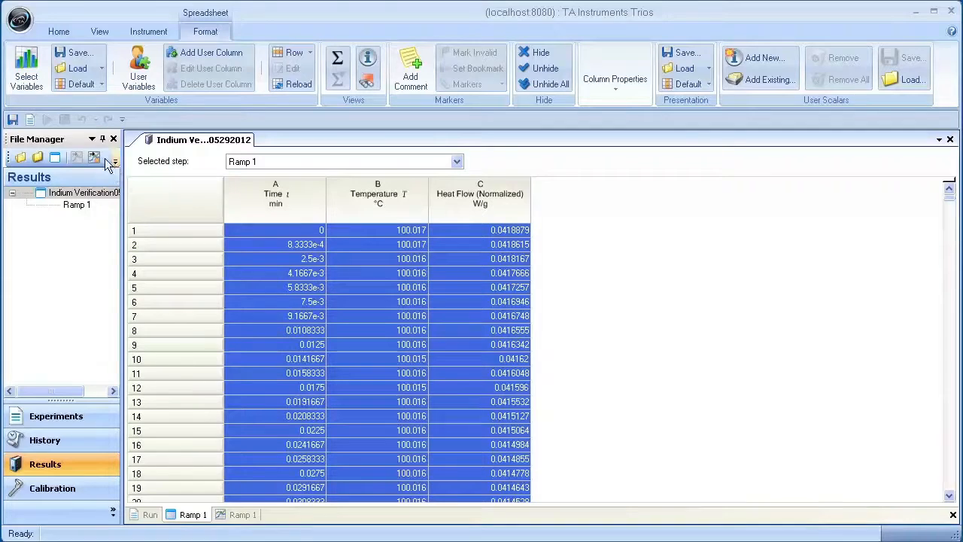
right_click(79, 194)
mouse_move(143, 285)
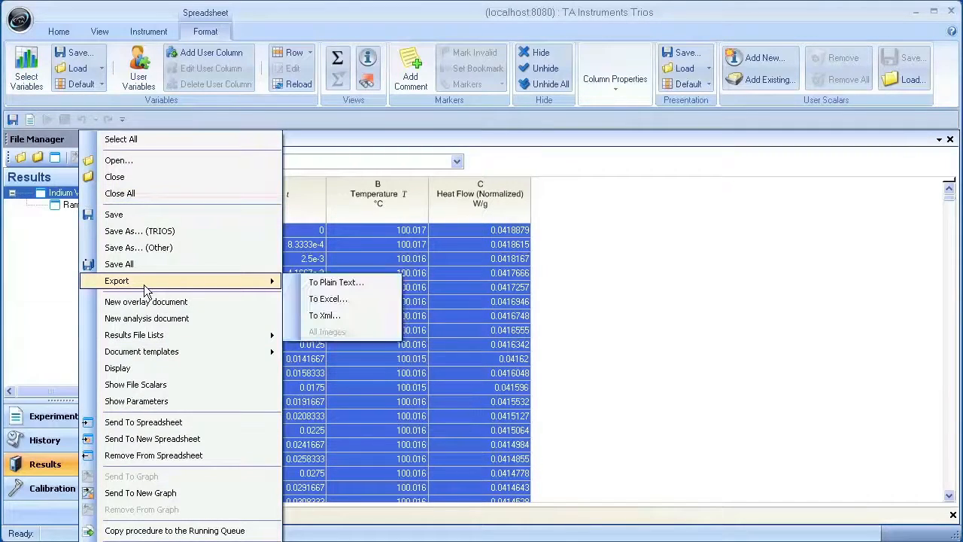
left_click(359, 299)
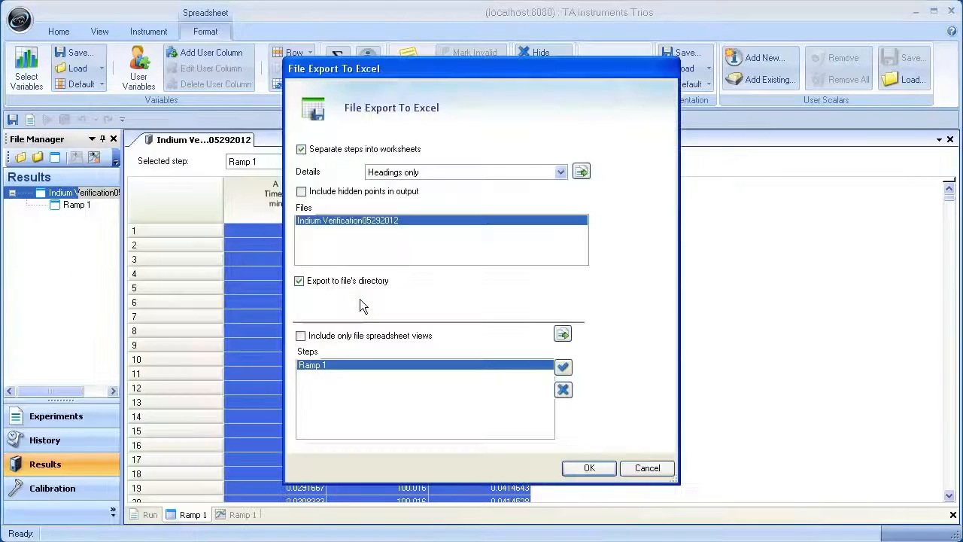
left_click(588, 467)
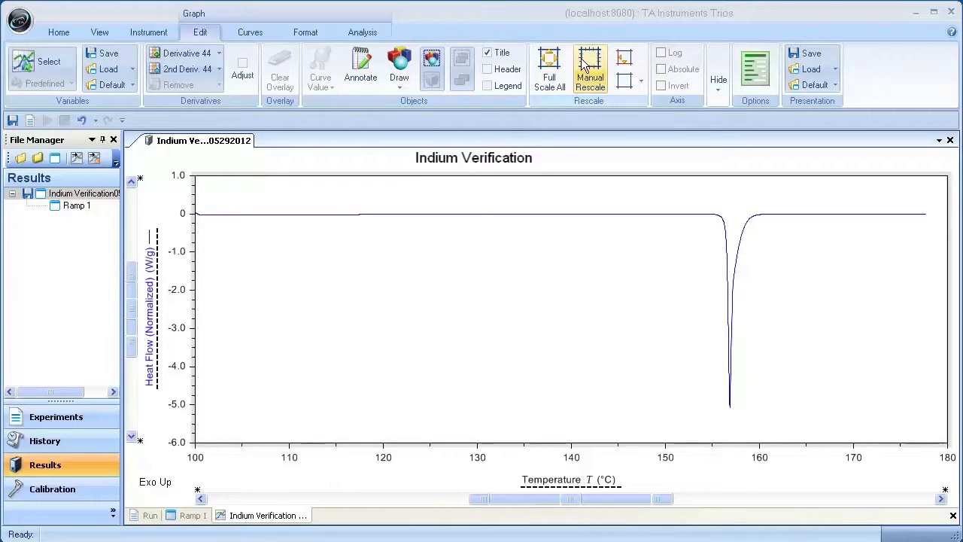
Step: Scale the graph's temperature axis manually from 140 to 180 °C
right_click(535, 261)
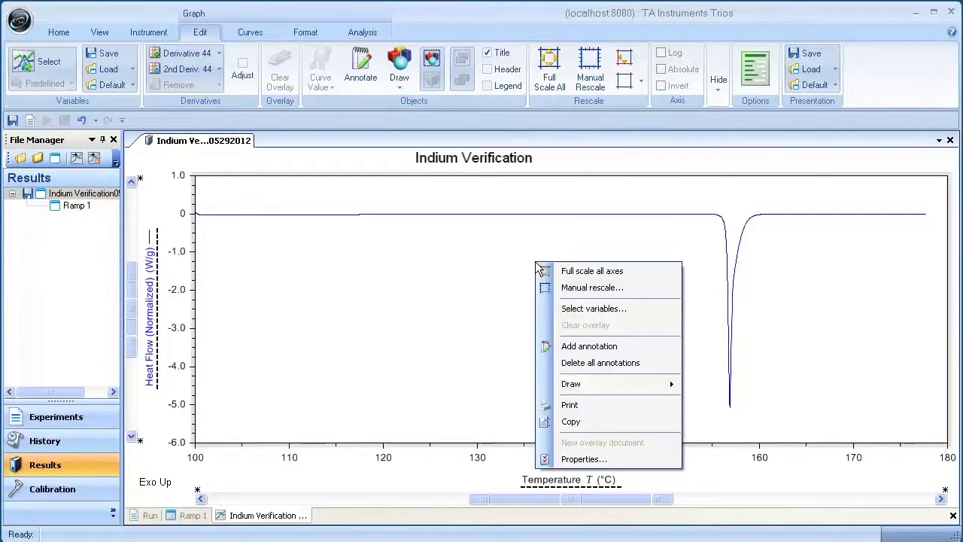
left_click(583, 290)
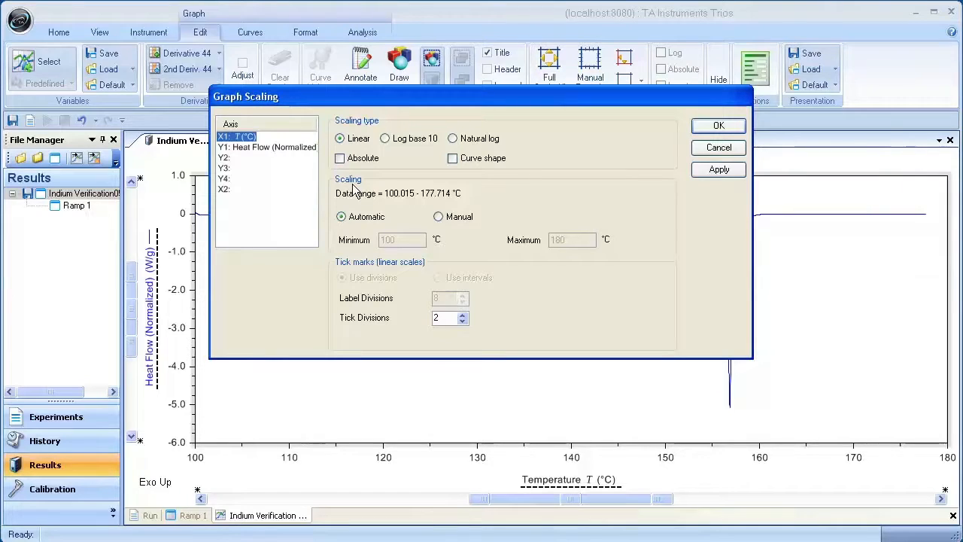
left_click(437, 216)
double_click(415, 239)
type("1")
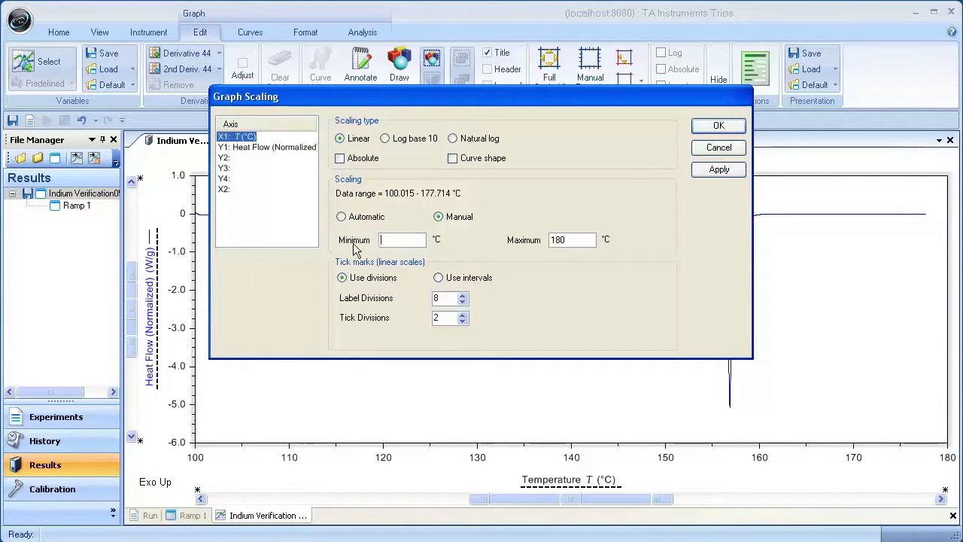
type("40")
double_click(571, 238)
type("180")
Step: Use tick intervals on the temperature axis with a label interval of 10 °C and a tick interval of 5 °C, and apply the scaling
left_click(440, 279)
left_click_drag(436, 299, 386, 304)
type("10")
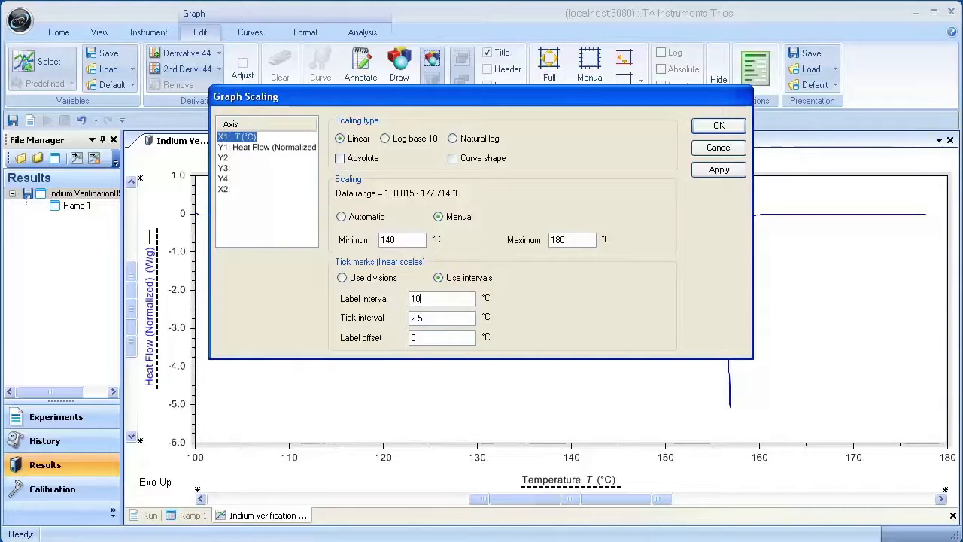
type("5")
left_click(724, 126)
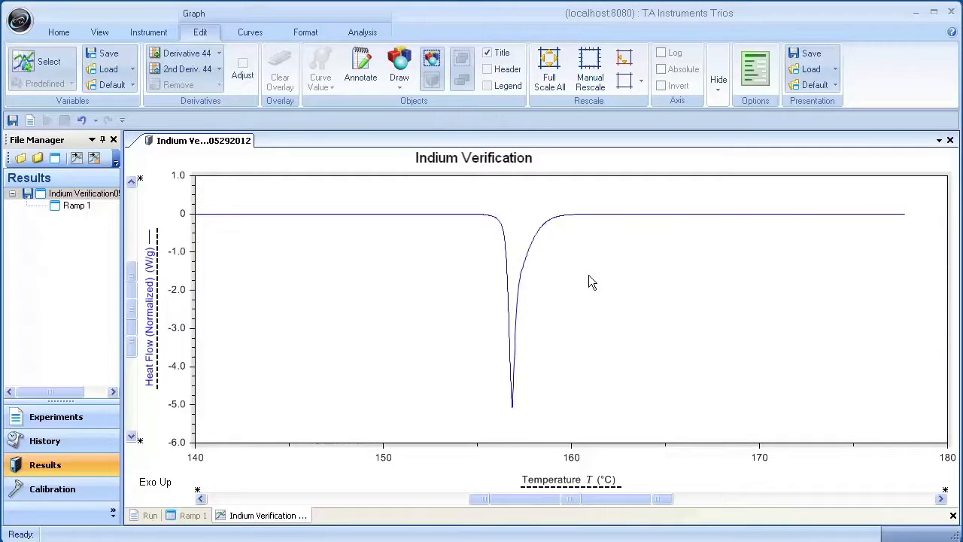
Step: Shift the temperature range slightly lower, and restore all graph axes to full scale
left_click(577, 502)
left_click_drag(577, 502, 548, 501)
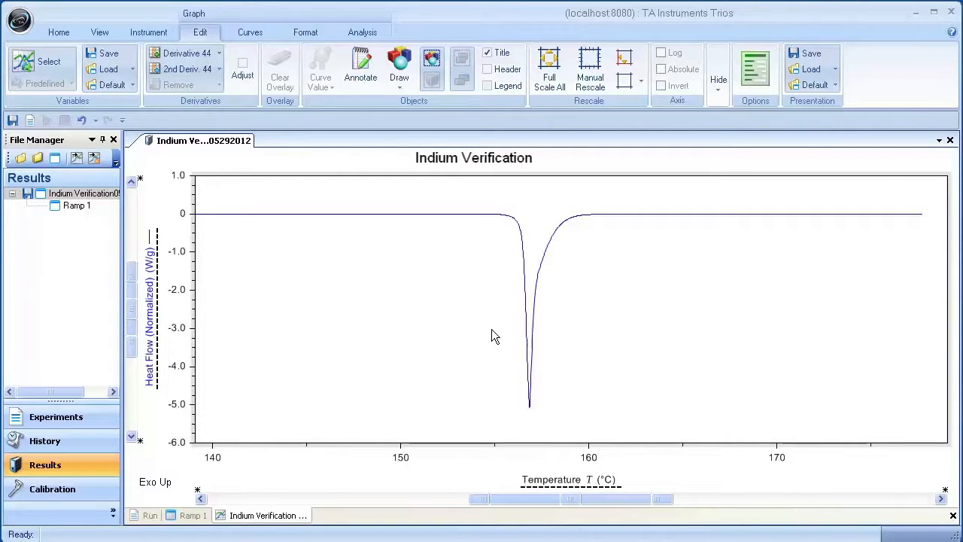
right_click(431, 235)
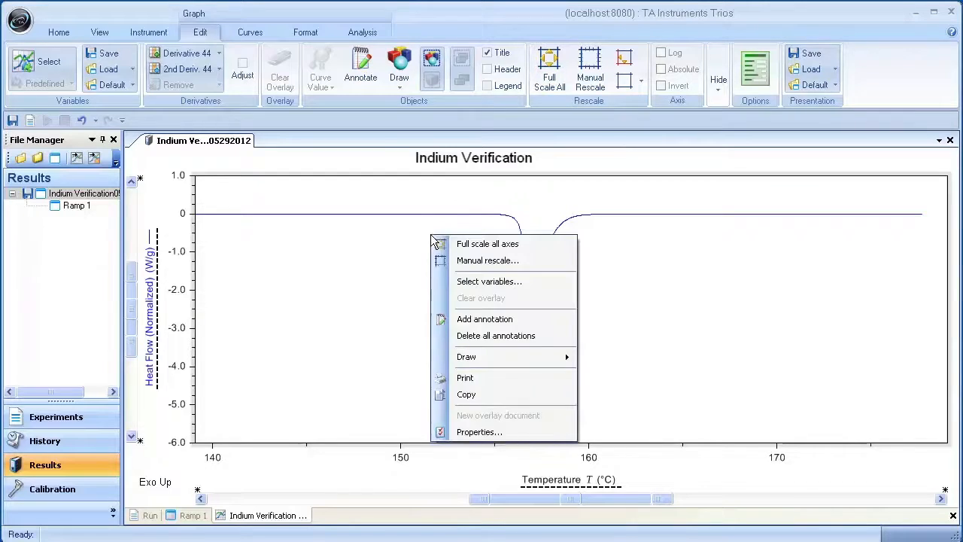
left_click(476, 246)
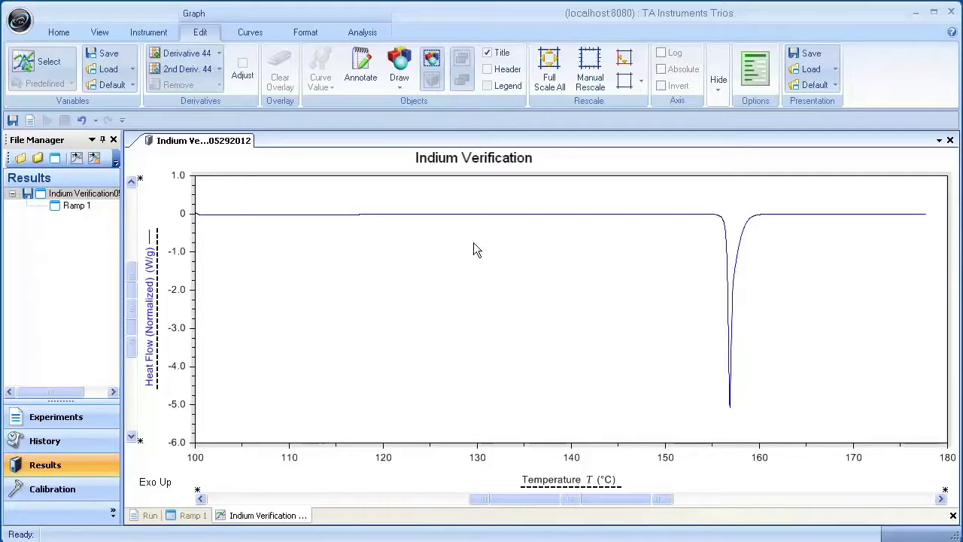
Step: Show the graph's header and legend, and shorten the graph title to "Indium"
left_click(505, 69)
left_click(487, 86)
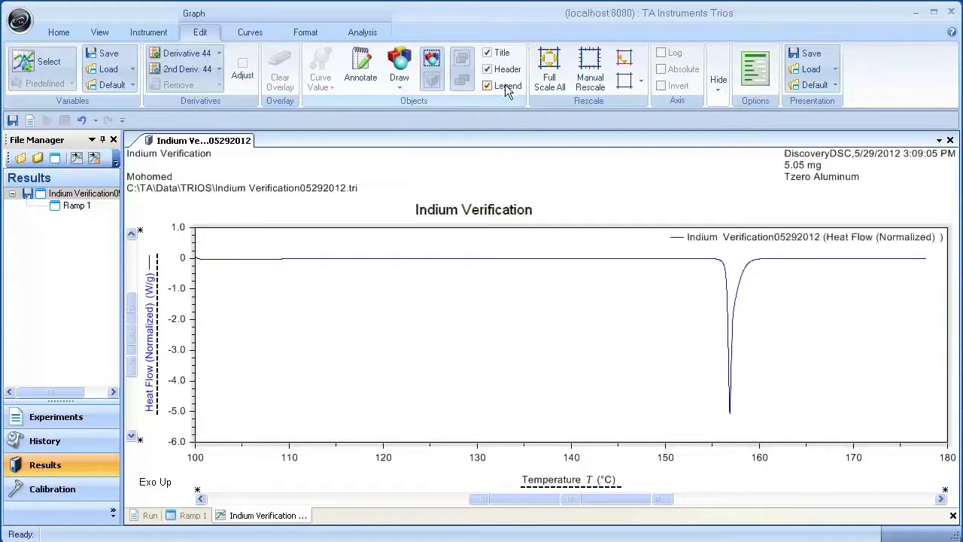
left_click(535, 206)
left_click_drag(536, 207, 497, 210)
key("Delete")
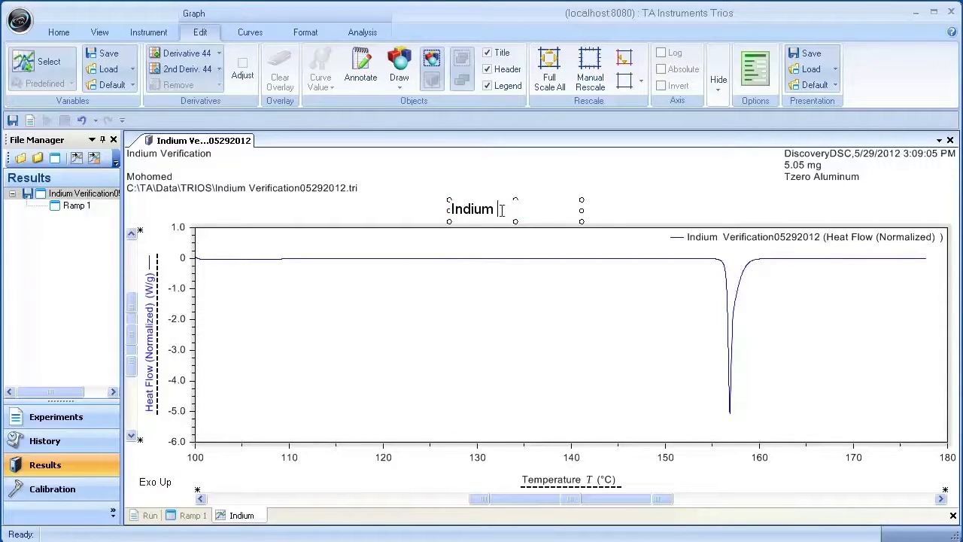
left_click(527, 303)
Step: Add the annotation "Verification Successfull" to the empty plot area well before the melting peak
left_click(360, 67)
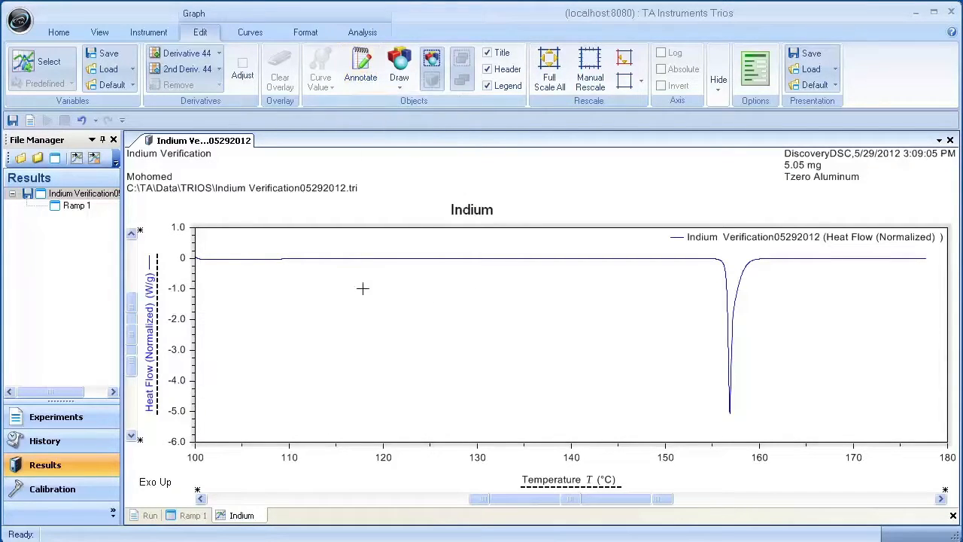
mouse_move(213, 233)
left_mouse_down()
mouse_move(322, 327)
mouse_move(422, 336)
mouse_move(433, 346)
left_mouse_up()
type("Verification S")
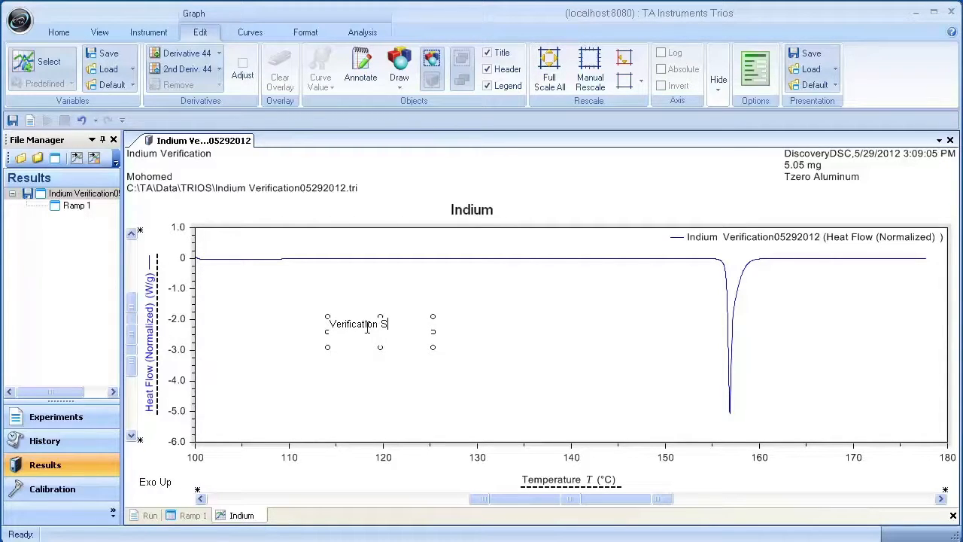
type("uce")
key("BackSpace")
type("cessfull")
key("Return")
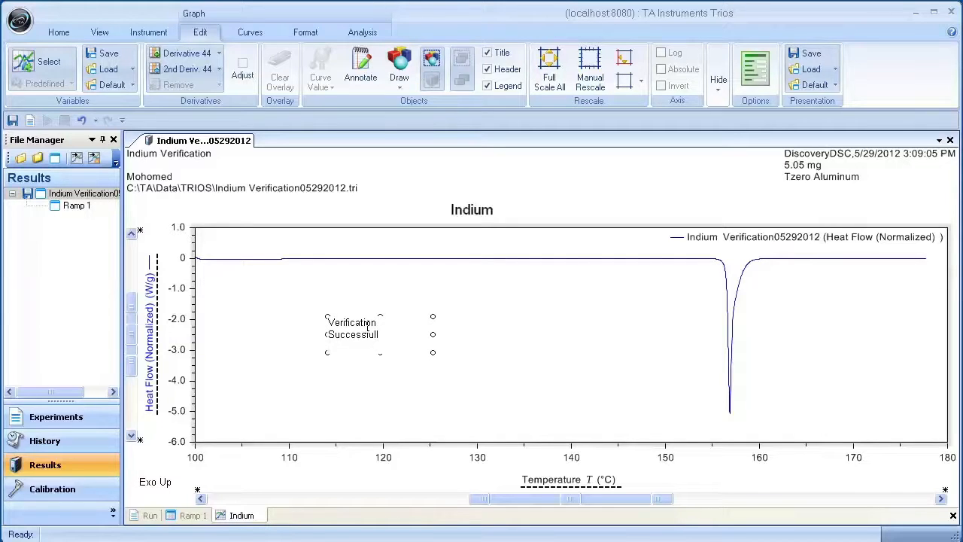
left_click(378, 401)
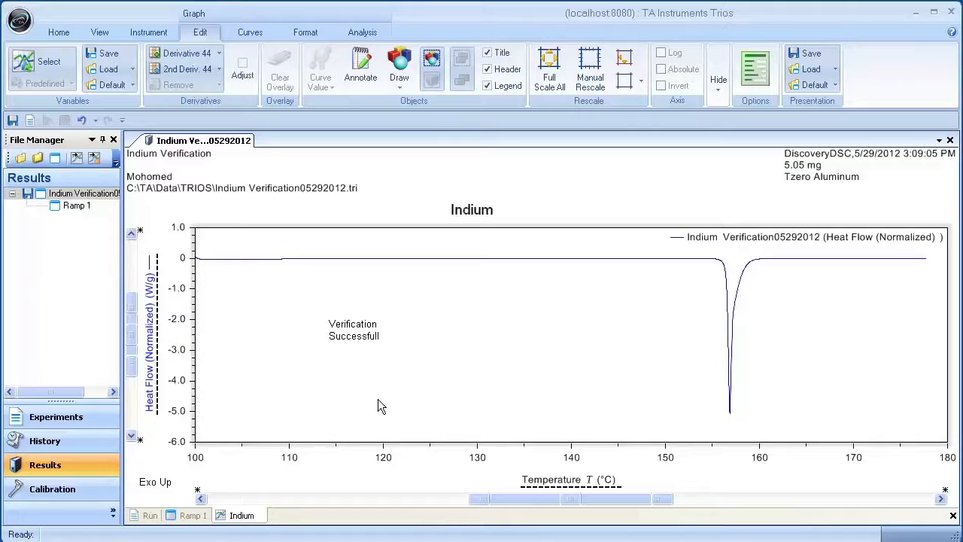
Step: Show the indium file's parameters and inspect the entries in the Procedure group
right_click(97, 197)
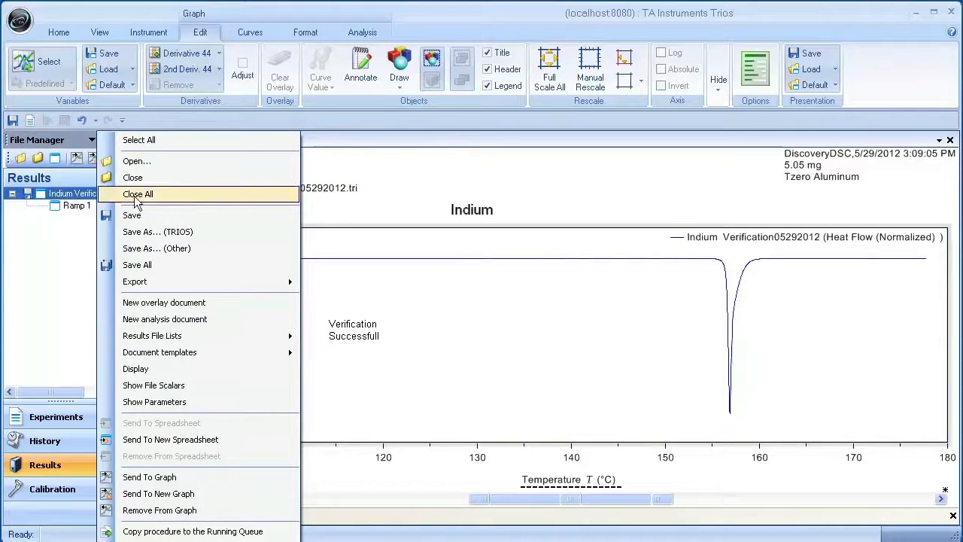
left_click(206, 401)
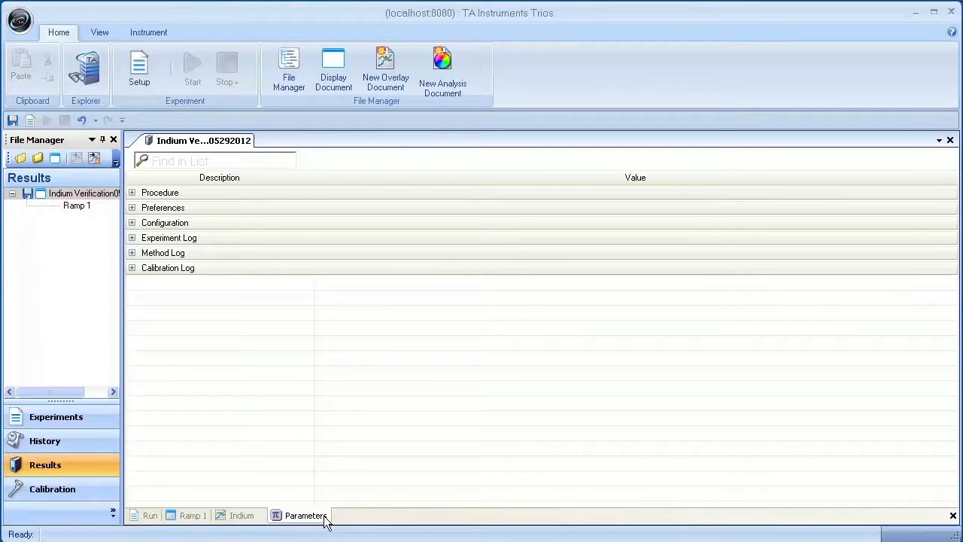
double_click(170, 196)
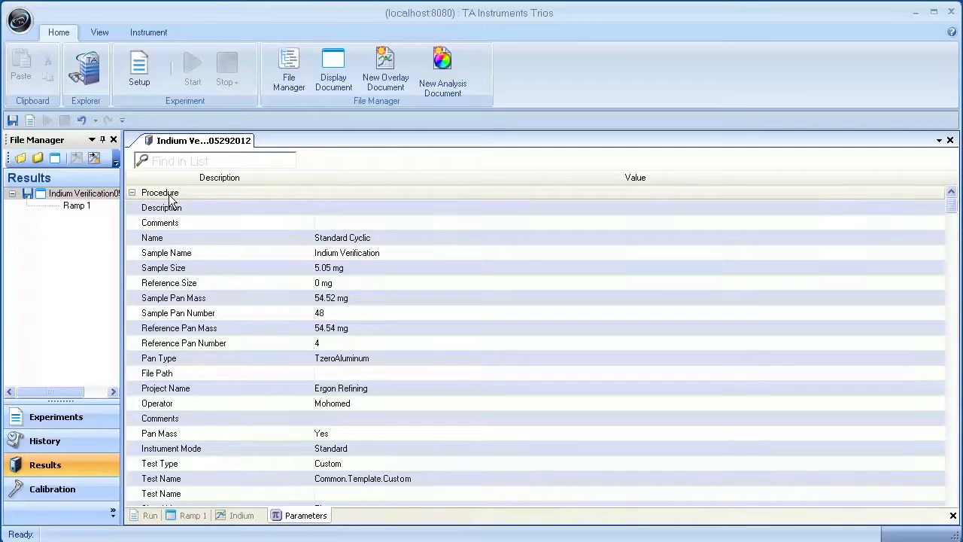
double_click(170, 195)
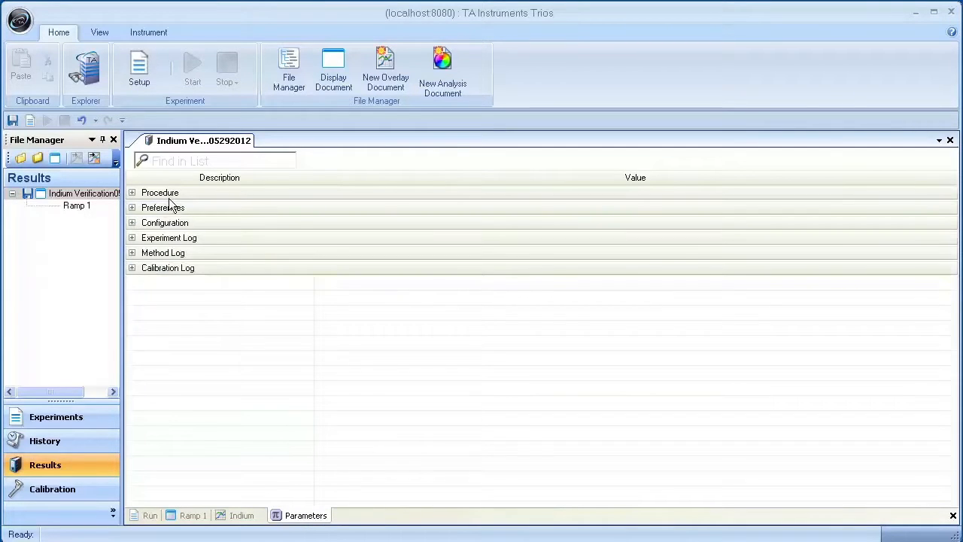
Step: Expand the Calibration Log group in the indium file's parameters
double_click(164, 269)
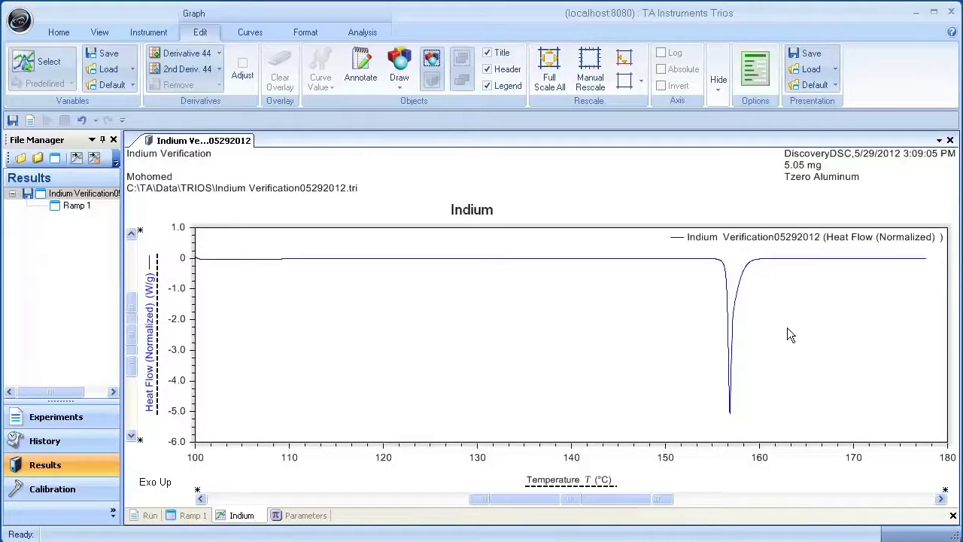
Step: Open the indium graph's properties, choose Axis X1, and review the variables available for that axis
right_click(787, 335)
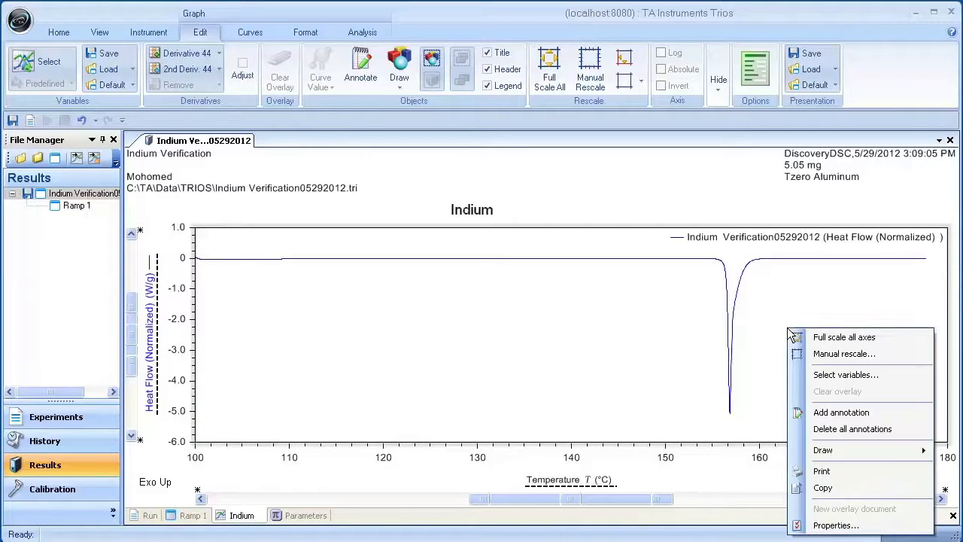
left_click(813, 524)
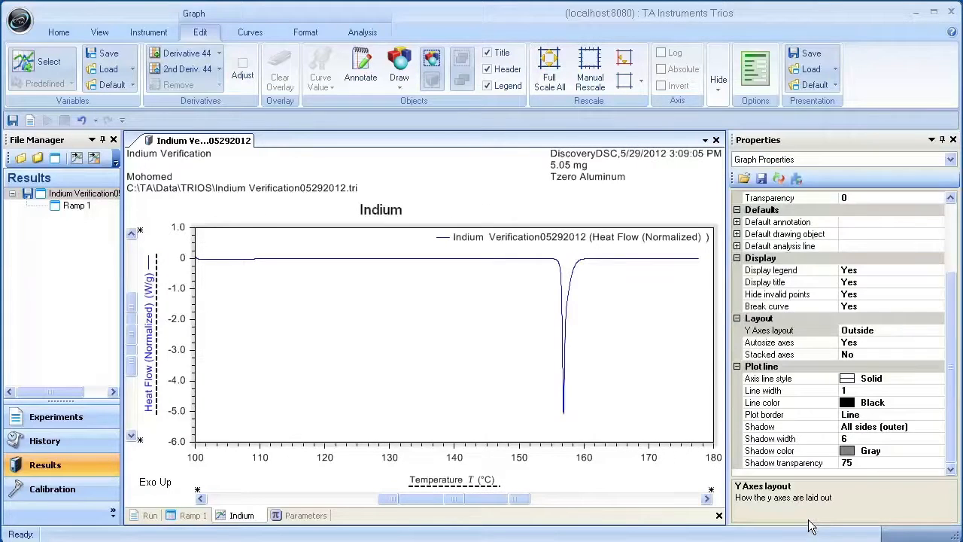
left_click(948, 161)
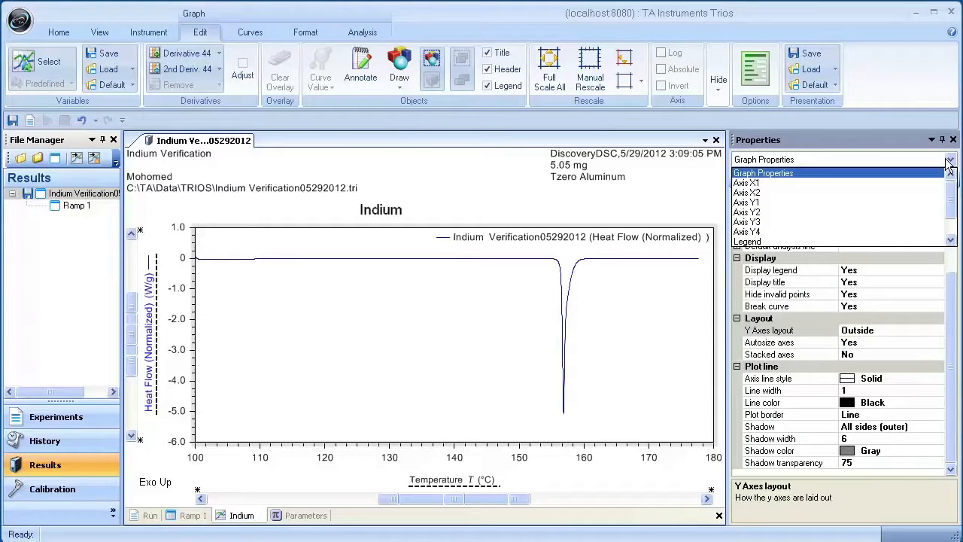
left_click(897, 182)
scroll(952, 261, "up", 2)
scroll(954, 261, "up", 1)
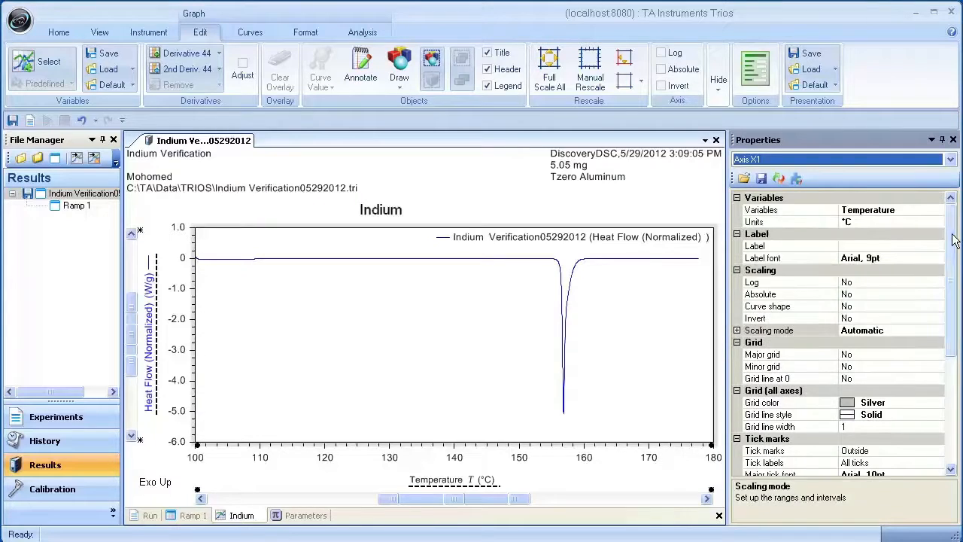
left_click(923, 208)
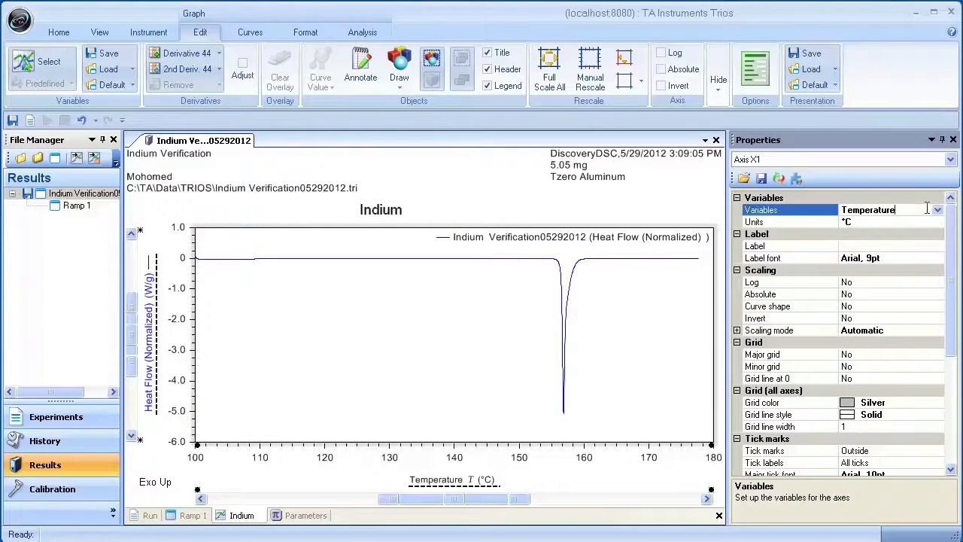
left_click(937, 211)
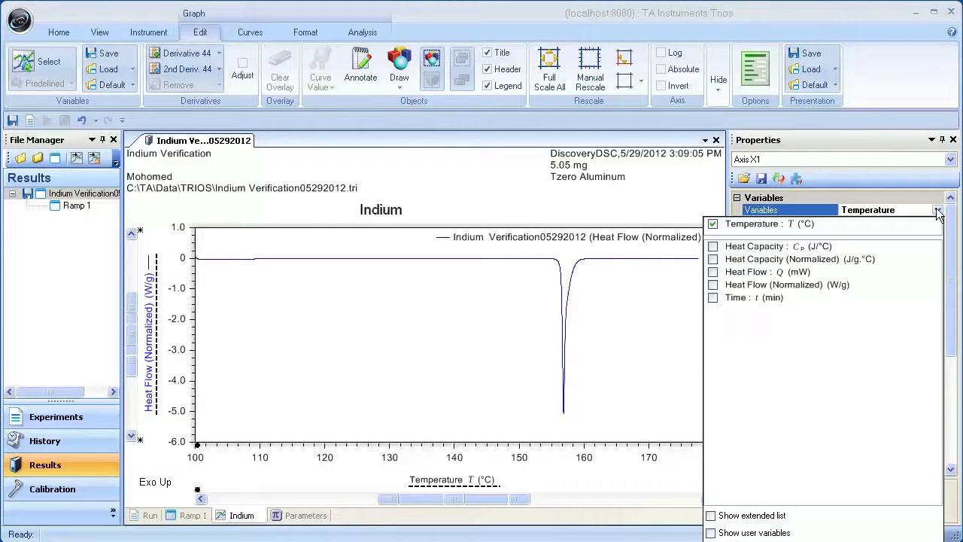
left_click(937, 211)
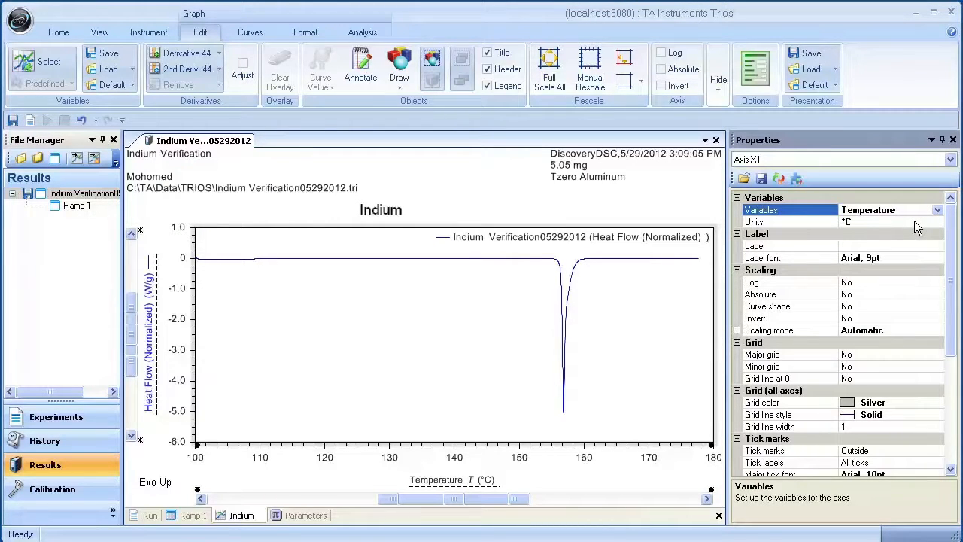
Step: Set Axis X1's units to °F and its label font to Arial Regular, size 14
left_click(915, 222)
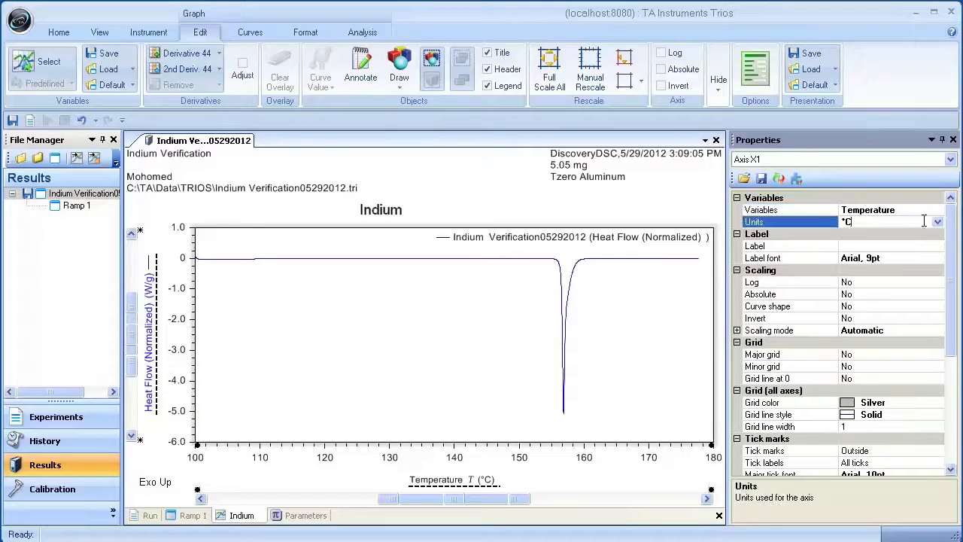
left_click(938, 223)
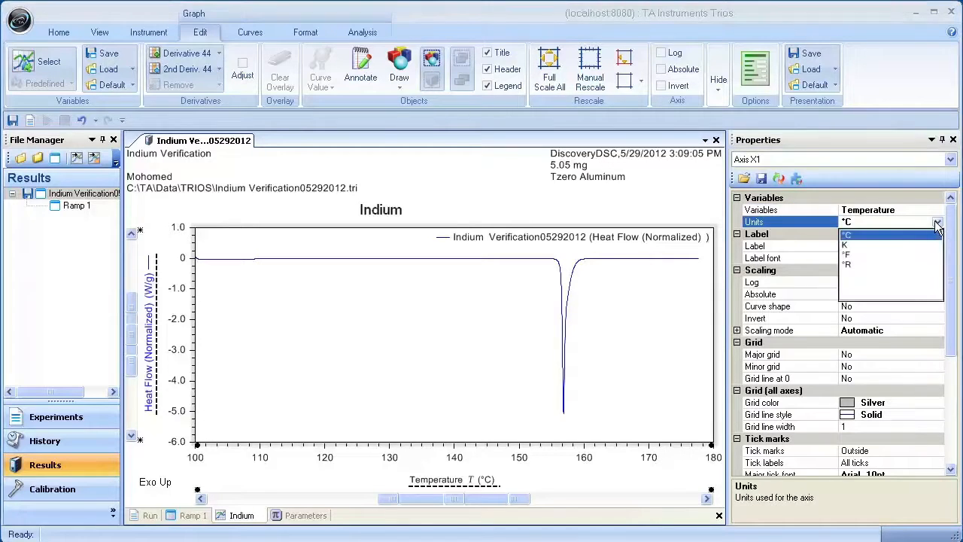
left_click(853, 254)
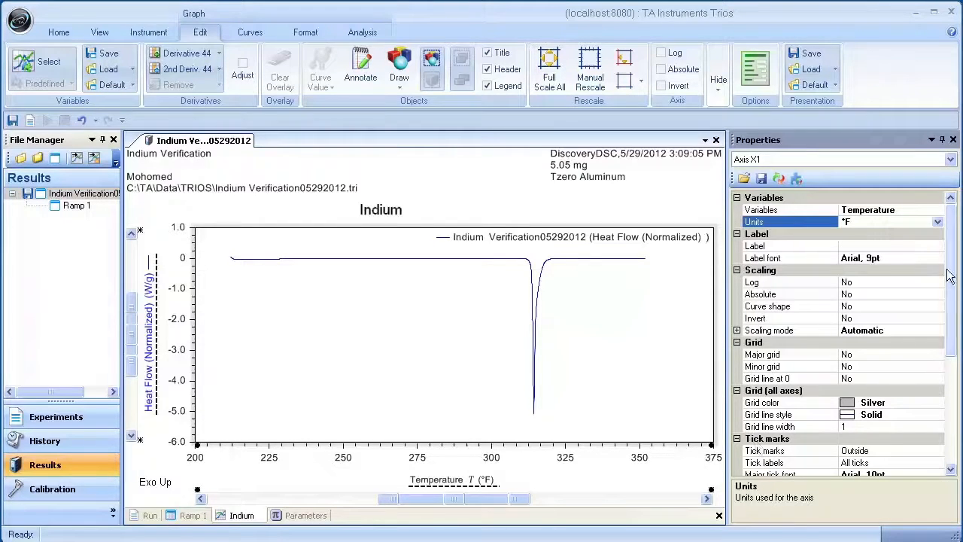
left_click(923, 258)
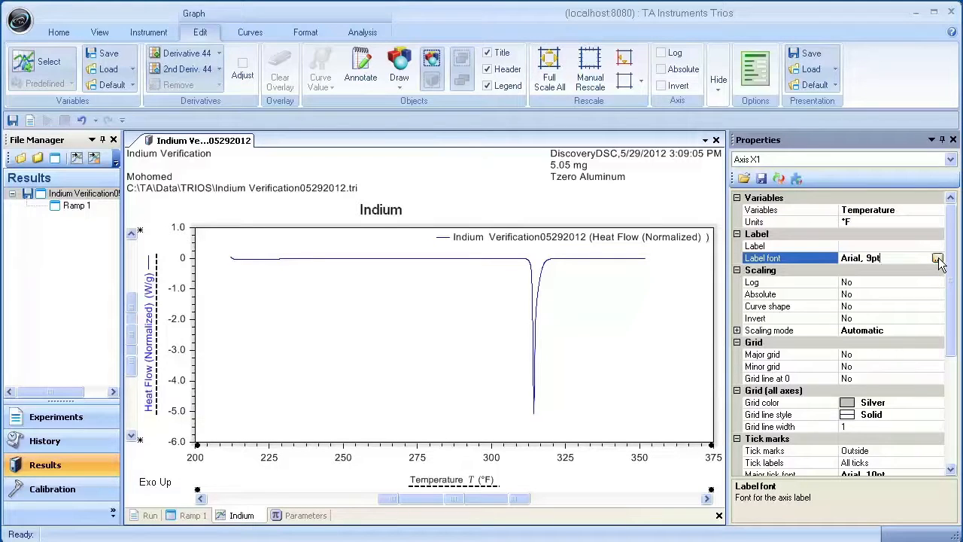
left_click(938, 258)
left_click(540, 207)
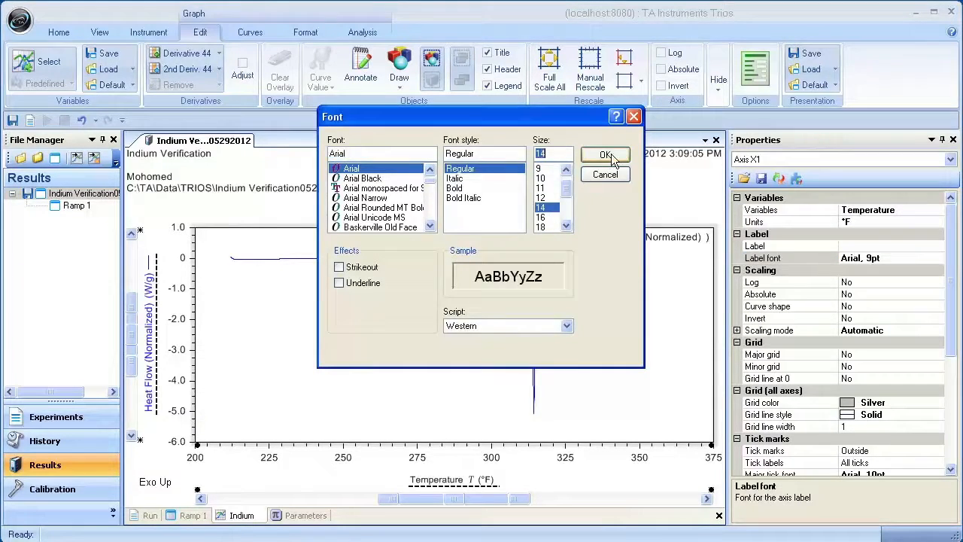
left_click(606, 155)
Step: Set the label color and line color of Axis X1 to Red
left_click_drag(954, 369, 954, 452)
left_click(927, 391)
left_click(936, 390)
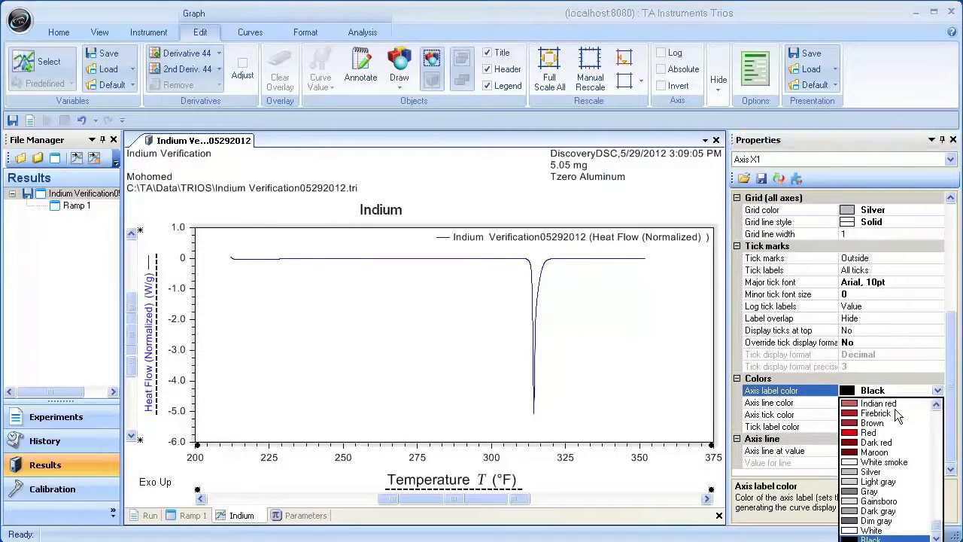
left_click(869, 432)
left_click(932, 407)
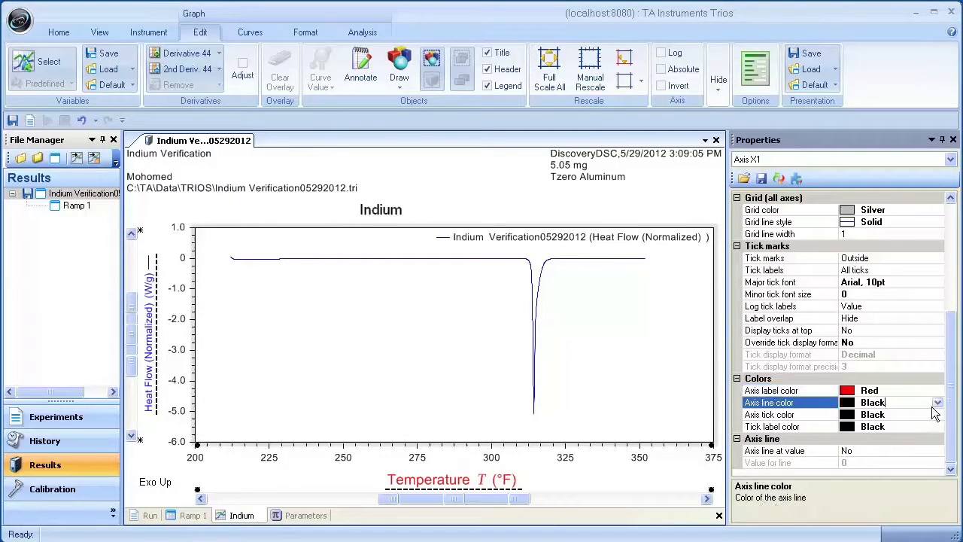
left_click(936, 403)
left_click(871, 445)
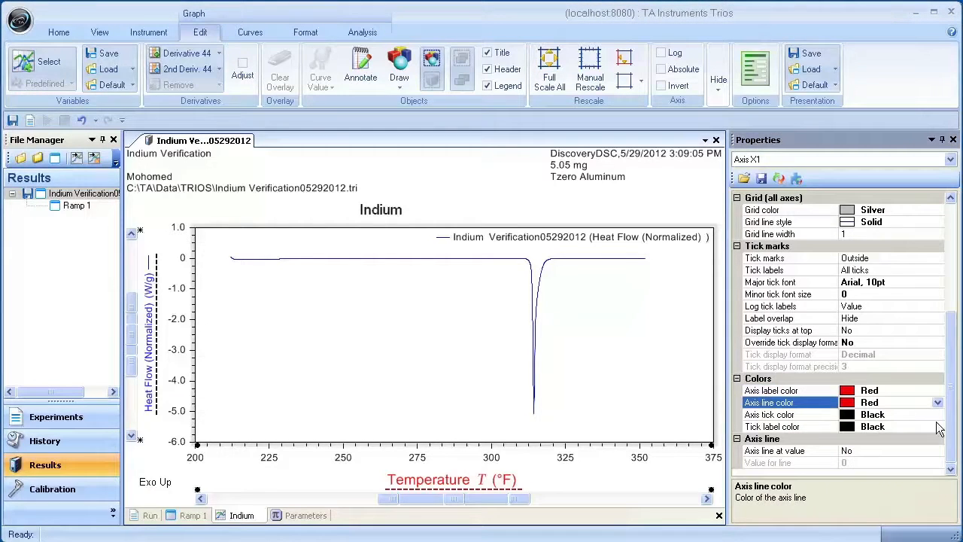
Step: Set the tick color and tick label color of Axis X1 to Red
left_click(934, 416)
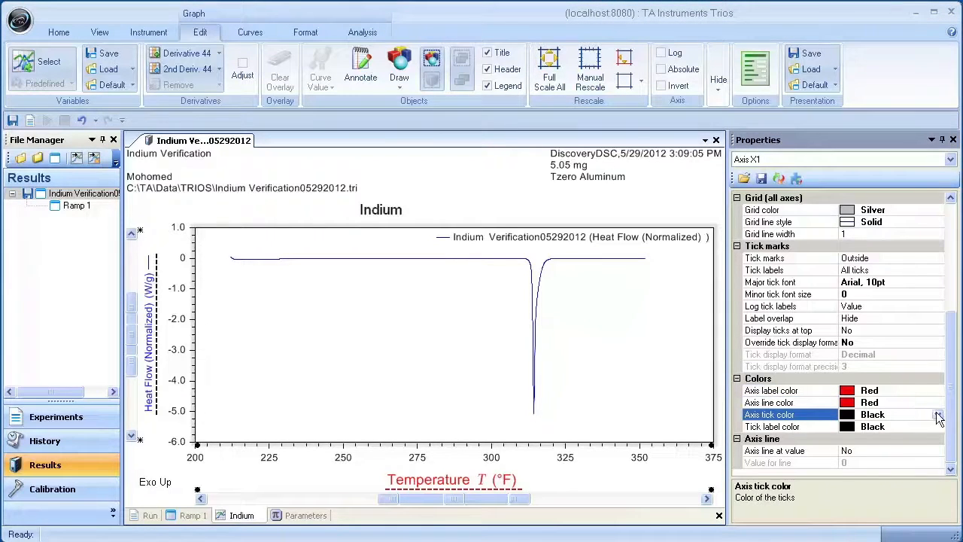
left_click(938, 418)
left_click(873, 456)
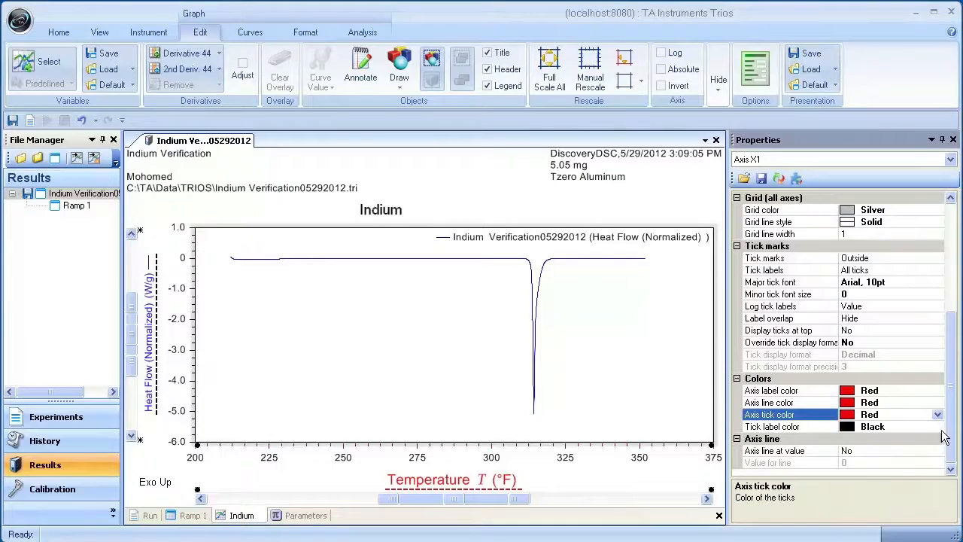
left_click(939, 428)
left_click(938, 428)
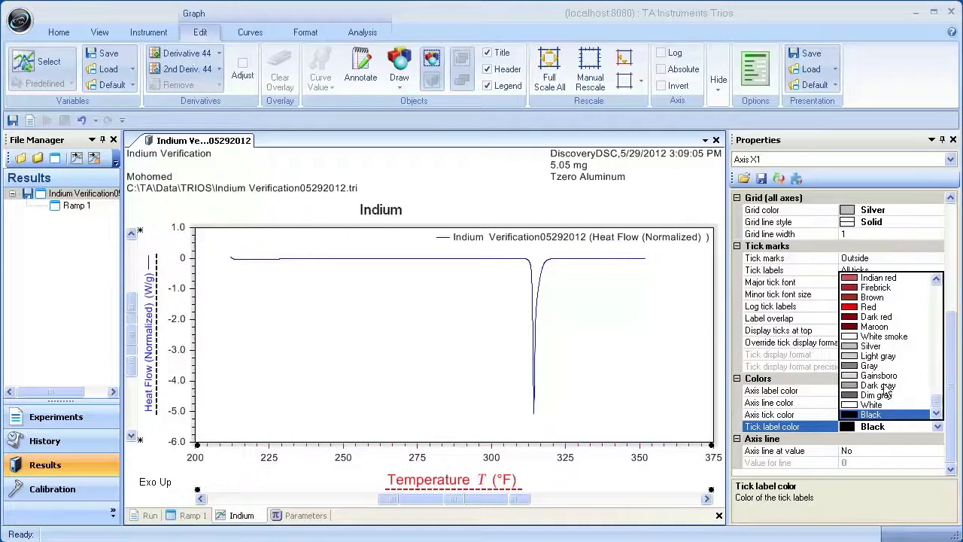
left_click(871, 312)
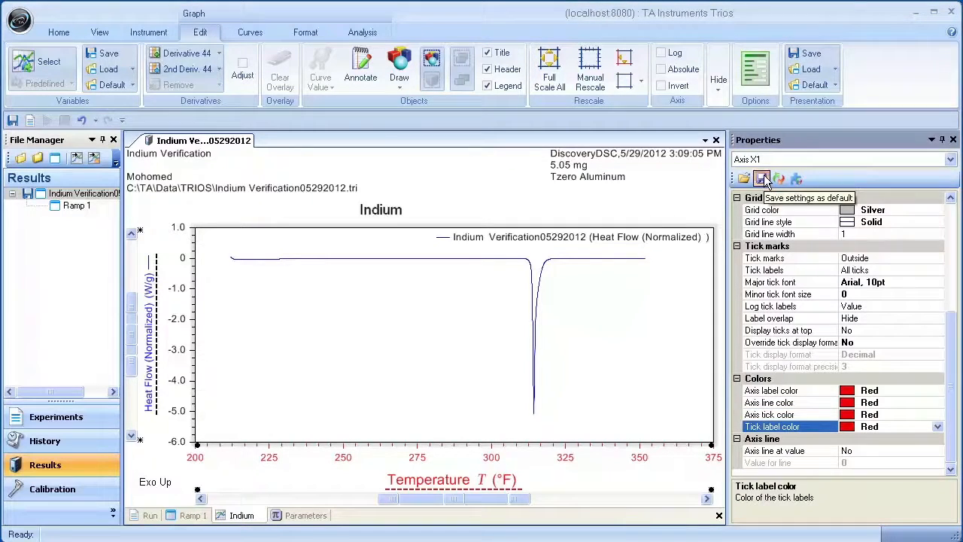
Step: Save the graph settings as defaults, including the variables for the current test type
left_click(762, 179)
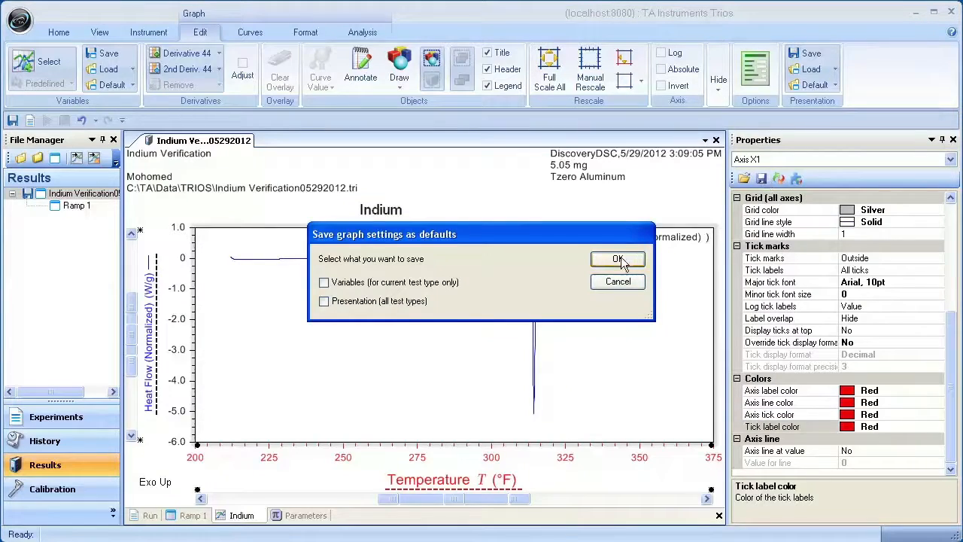
left_click(410, 284)
left_click(609, 262)
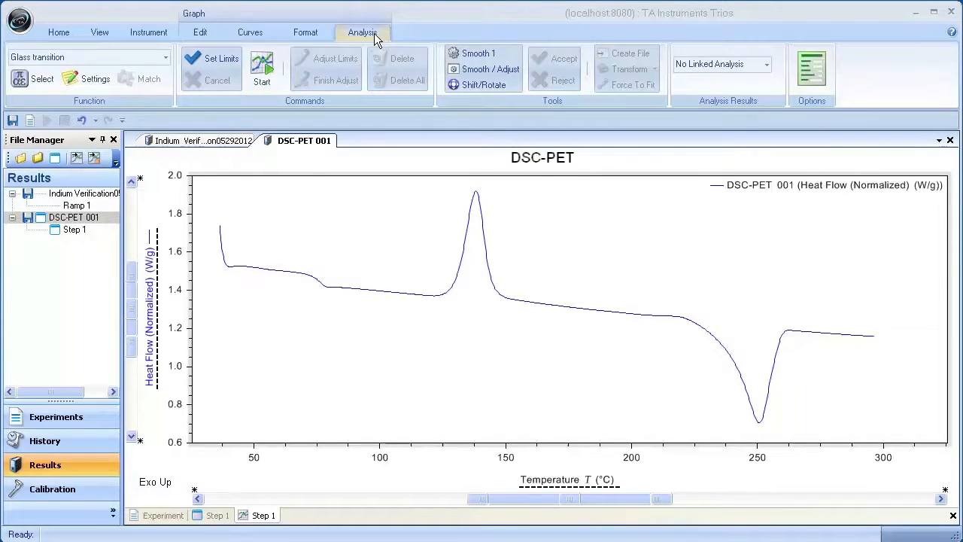
Step: Use Shift/Rotate to raise the DSC-PET 001 curve about 1 W/g and rotate its low-temperature end downward
left_click(492, 88)
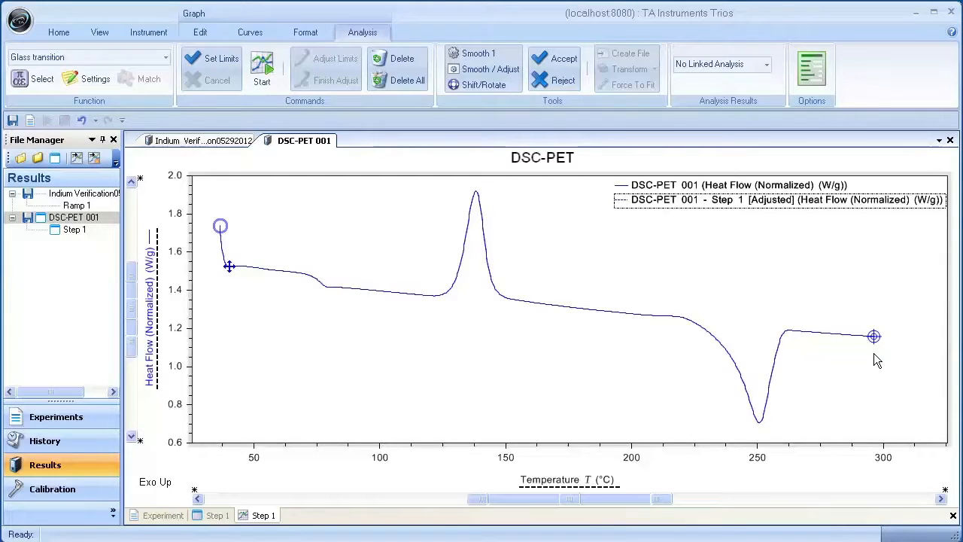
left_click_drag(876, 336, 873, 296)
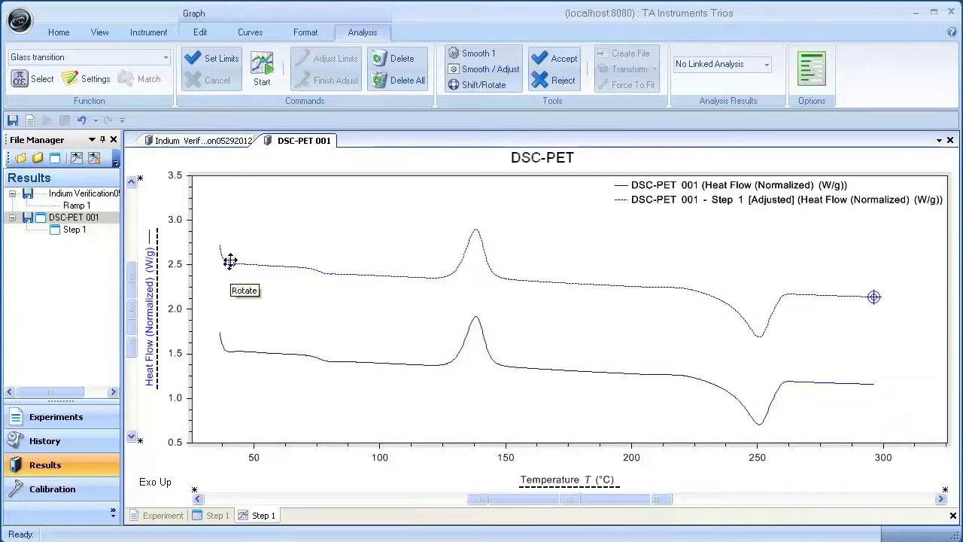
left_click_drag(230, 263, 230, 287)
left_click_drag(230, 285, 229, 282)
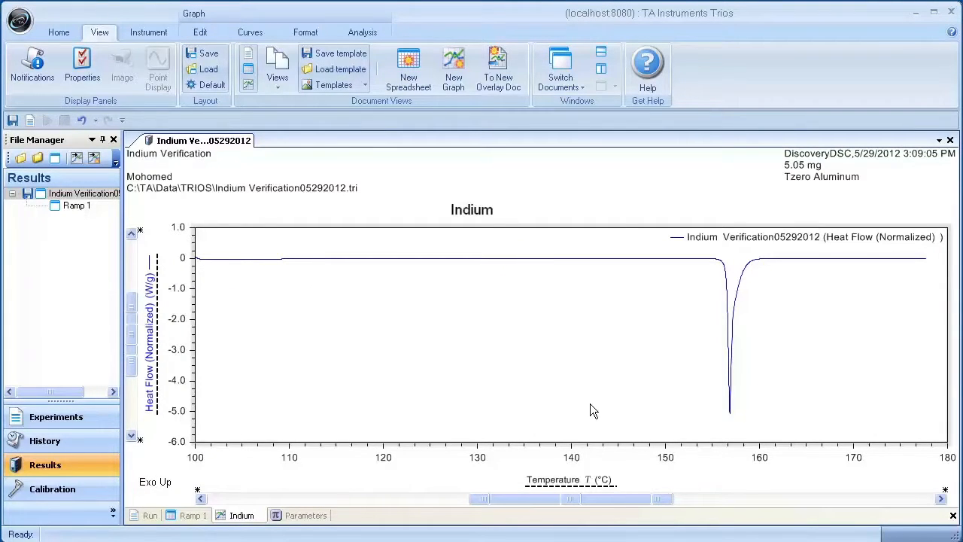
Step: Open the files DSC-PET 001 and DSC-CURE.001 from the TRIOS folder alongside the indium file
left_click(21, 160)
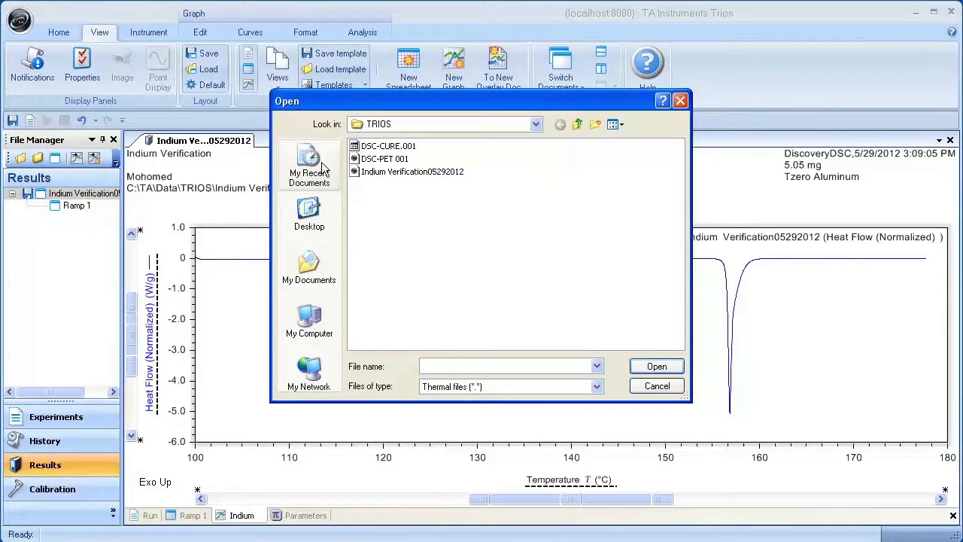
left_click(373, 159)
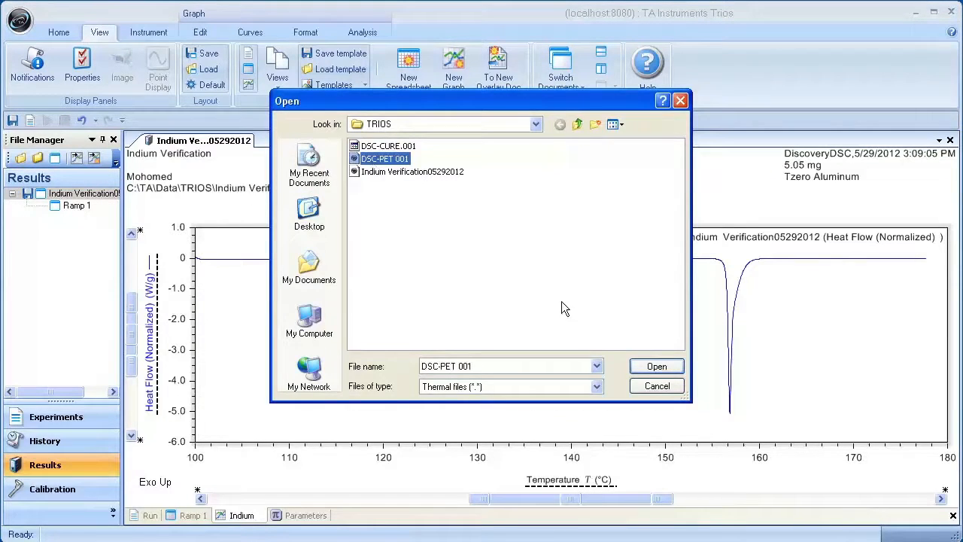
left_click(658, 369)
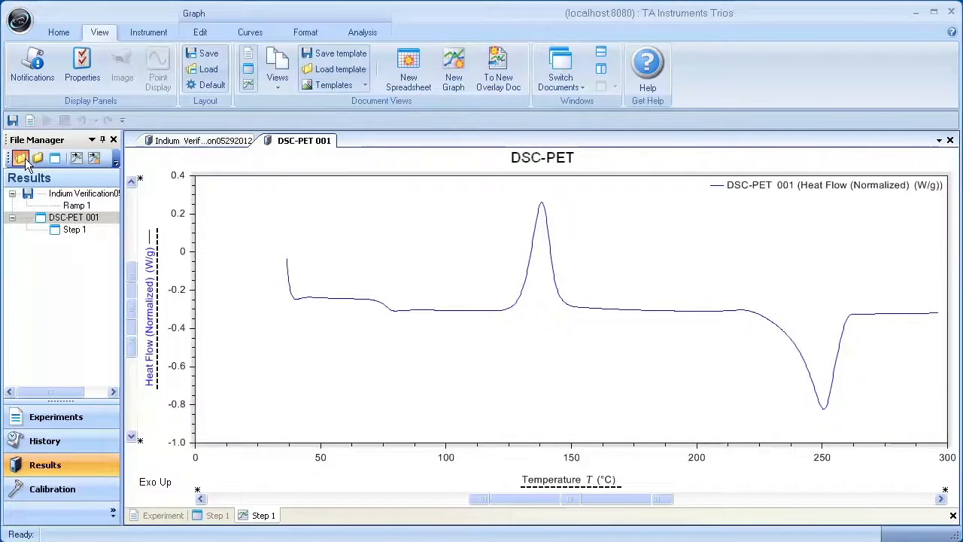
left_click(20, 160)
left_click(409, 149)
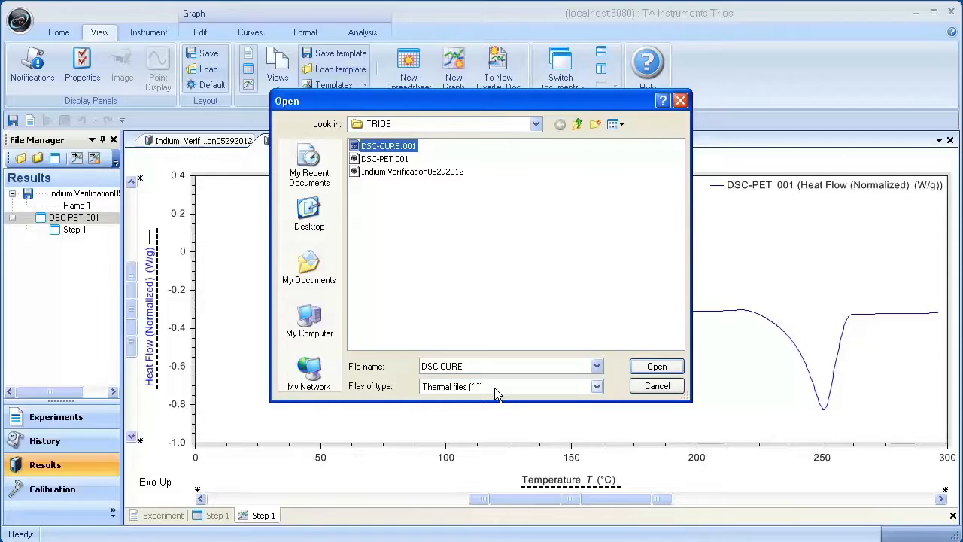
left_click(645, 368)
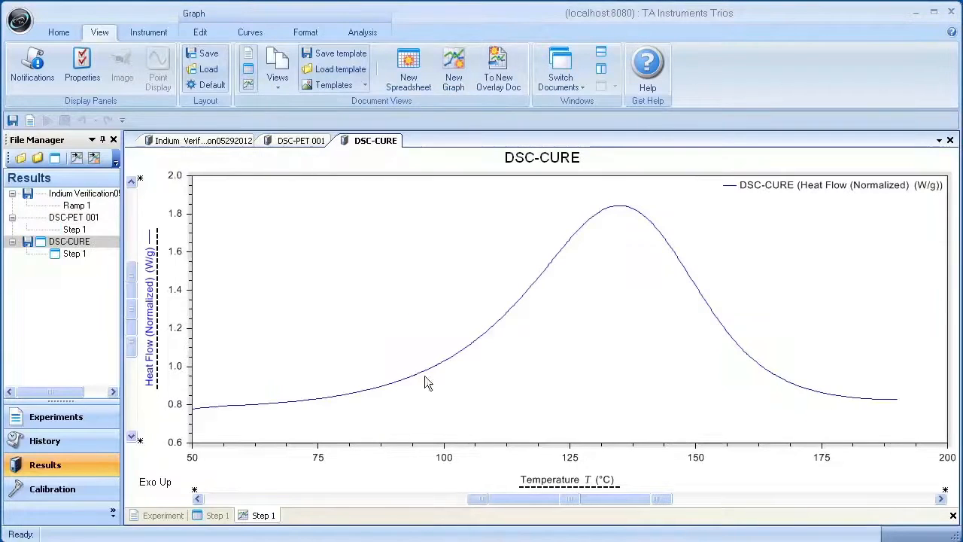
Step: Save the DSC-CURE results in the TRIOS folder as a TRIOS file named "DSC-CURE 001"
left_click(39, 243)
right_click(39, 244)
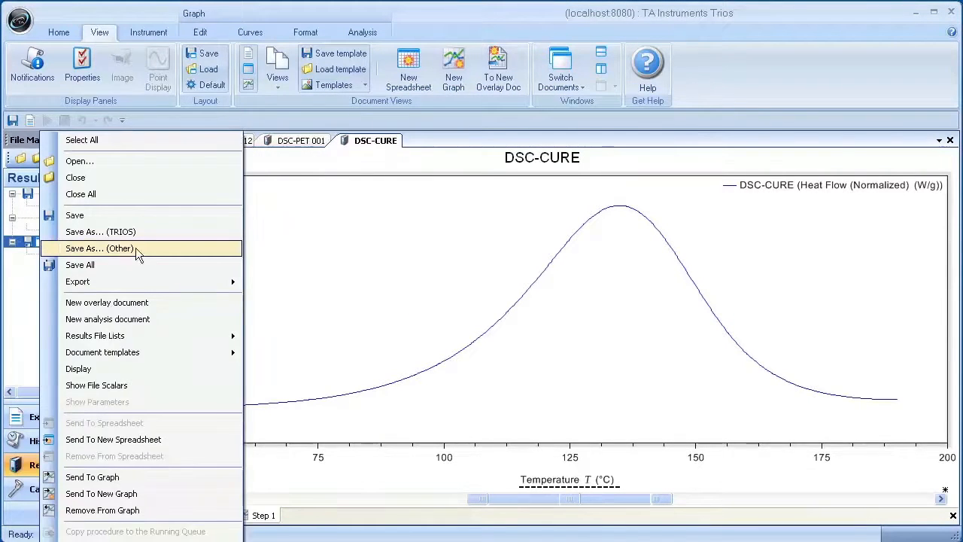
left_click(148, 231)
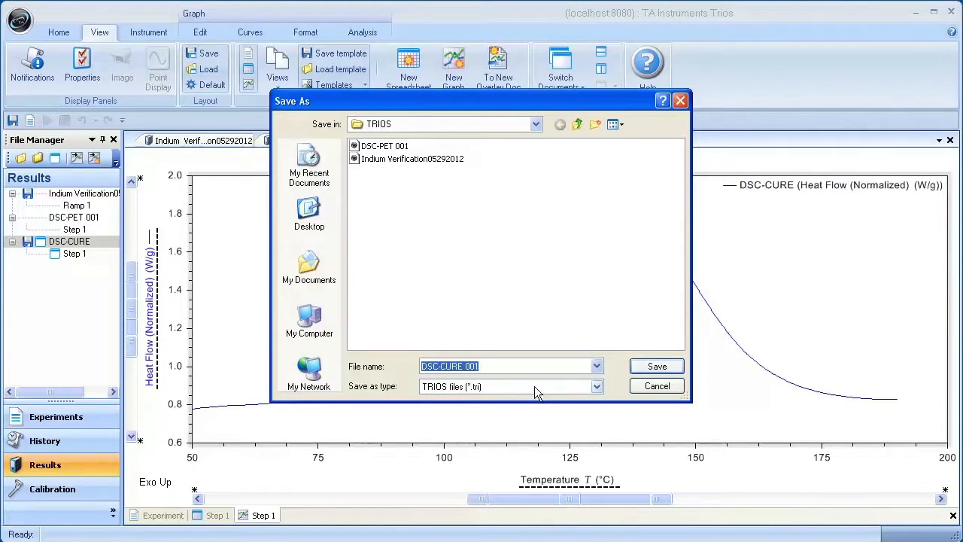
left_click(647, 364)
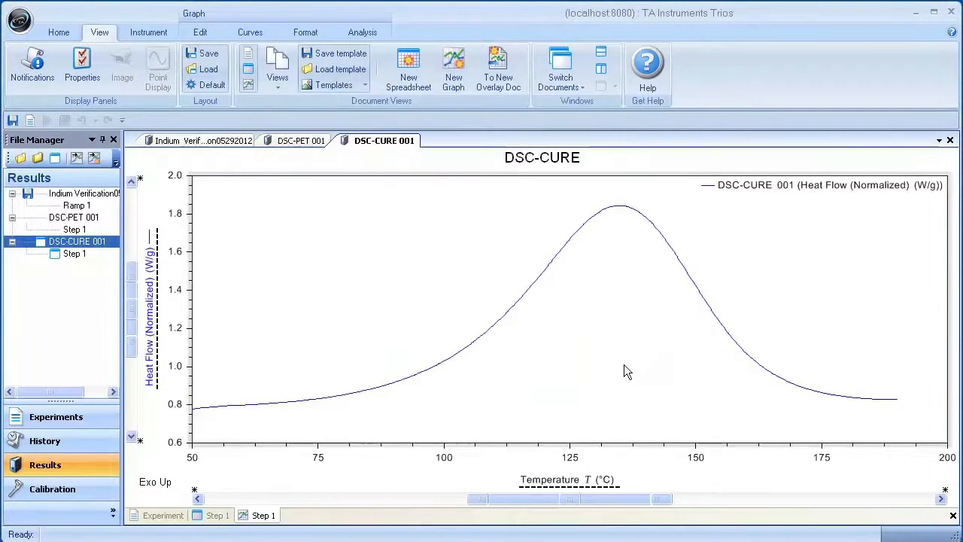
Step: Send the Indium Verification, DSC-PET 001 and DSC-CURE 001 results together to a new overlay graph
left_click(101, 194)
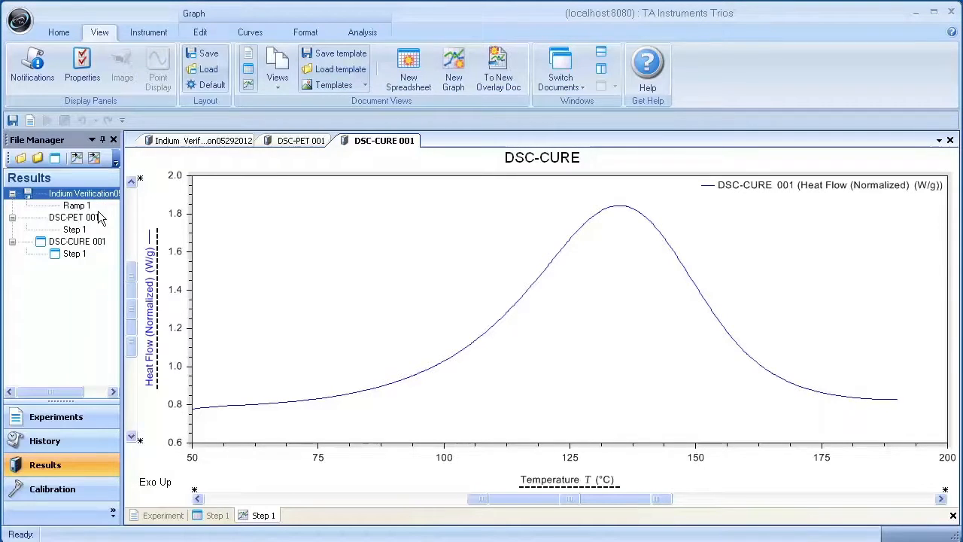
left_click(101, 242, "shift")
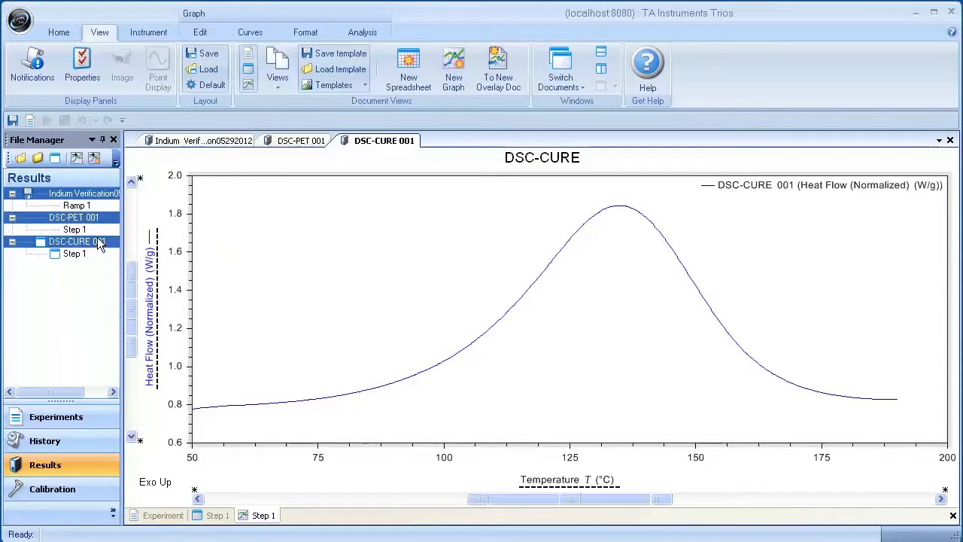
right_click(98, 241)
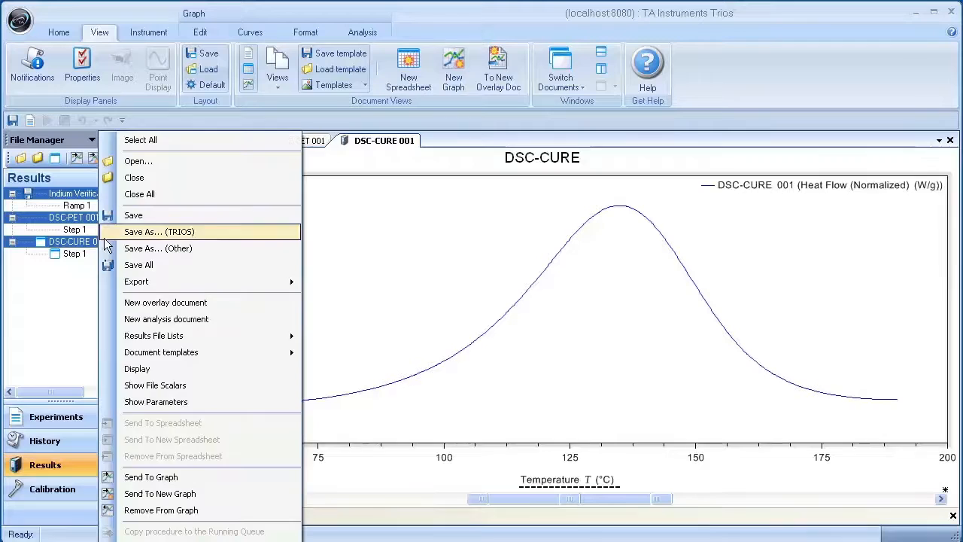
left_click(198, 497)
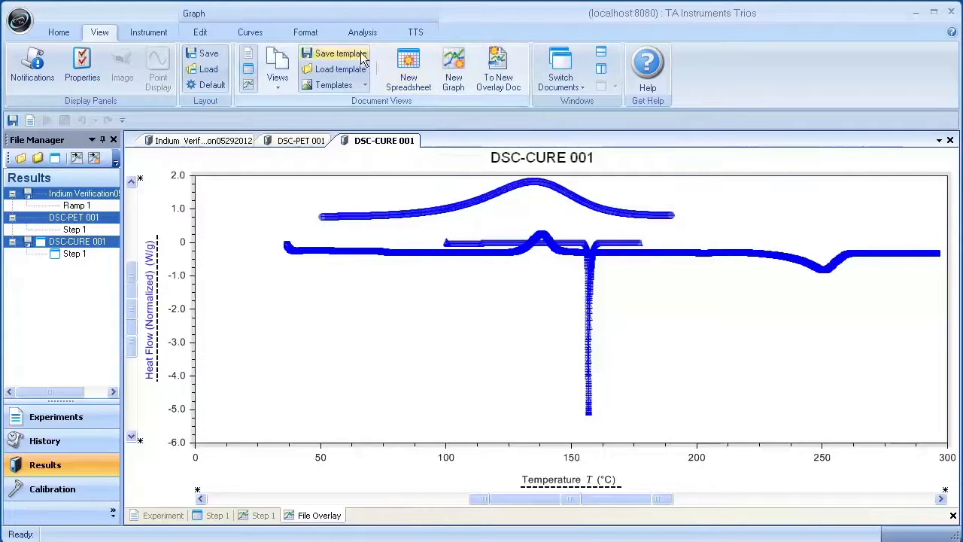
Step: Switch the overlay curves to Custom mode and set their symbol density to Coarse
left_click(250, 33)
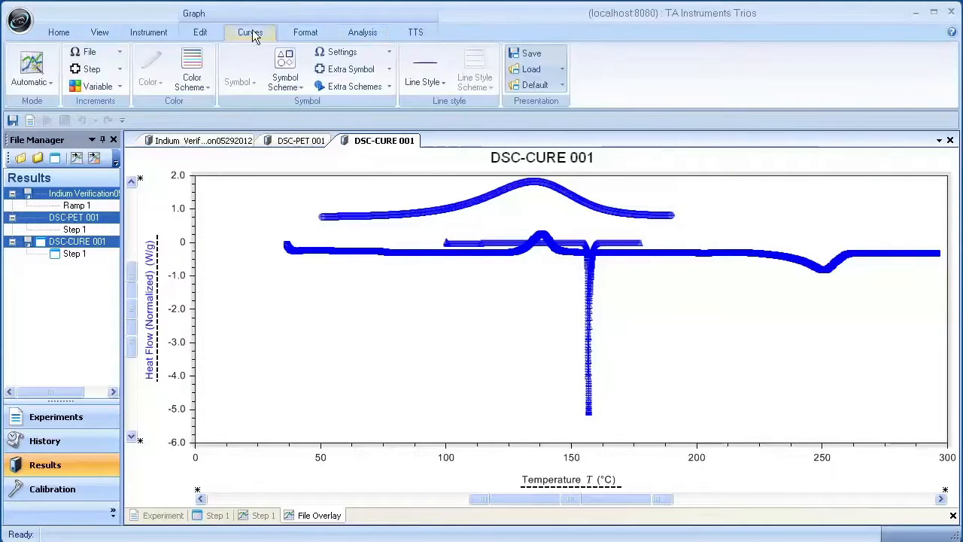
left_click(47, 81)
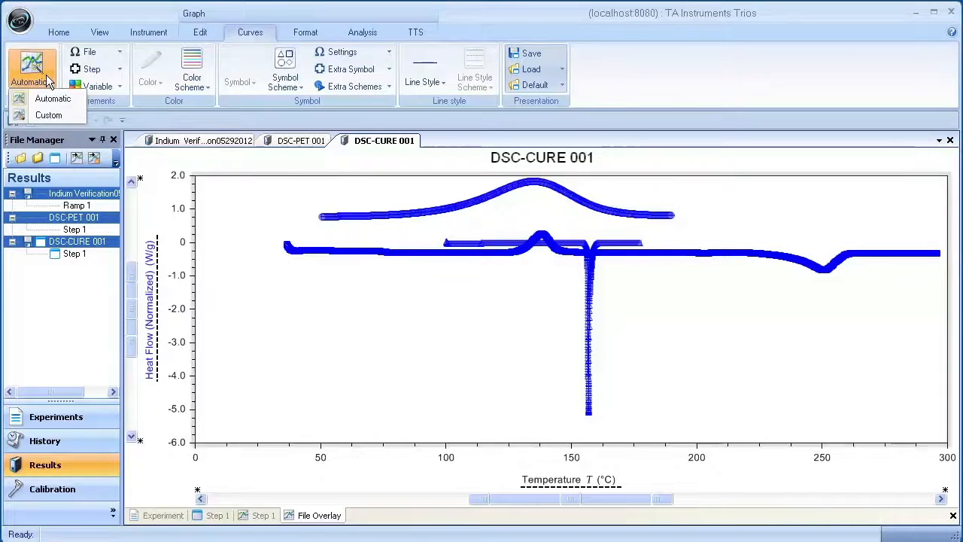
left_click(49, 117)
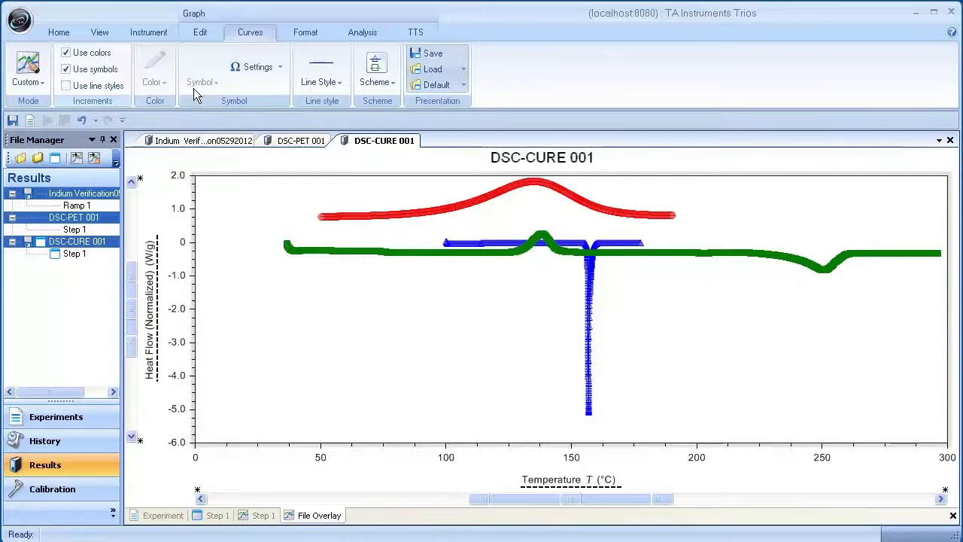
left_click(267, 69)
mouse_move(285, 86)
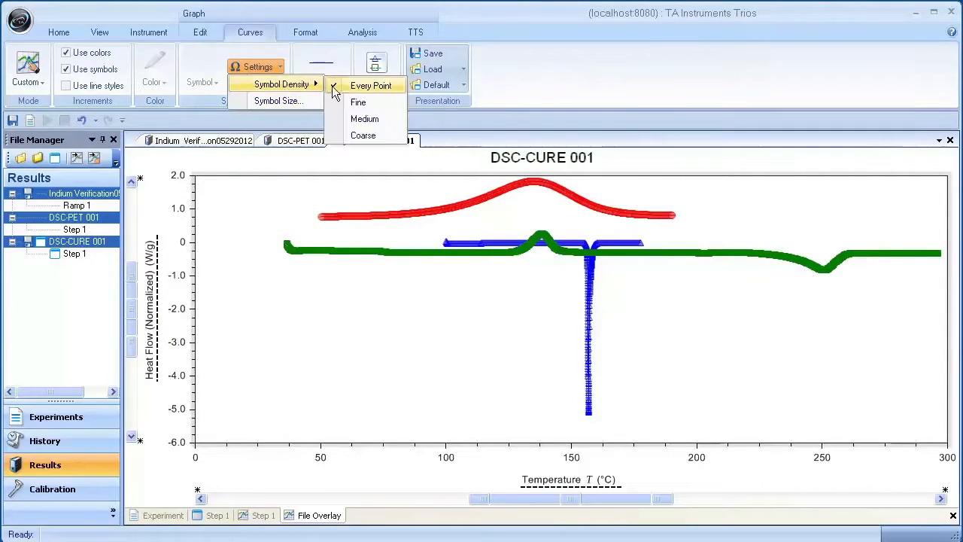
left_click(357, 134)
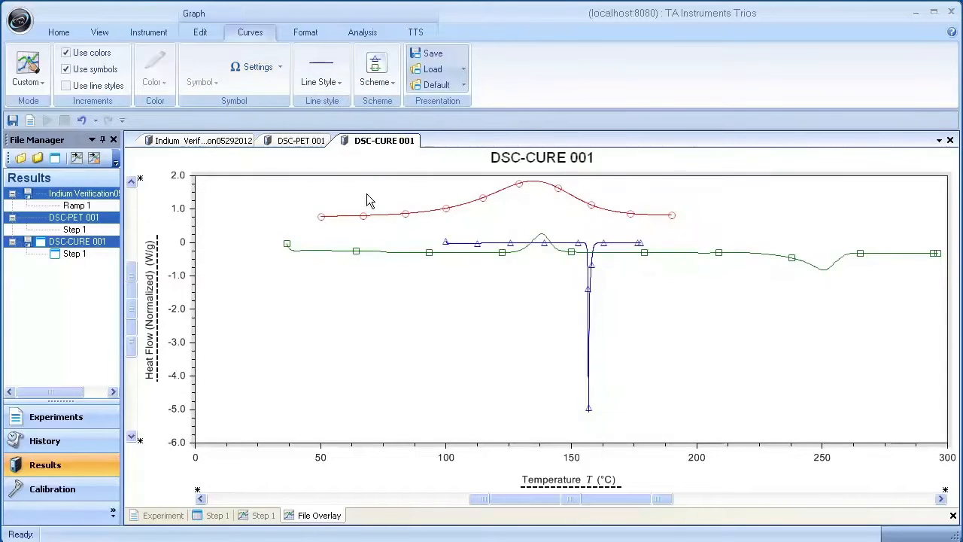
Step: In the by-curve scheme, color the Indium Verification curve black and the DSC-PET 001 curve orange
left_click(392, 85)
left_click(400, 100)
left_click(659, 167)
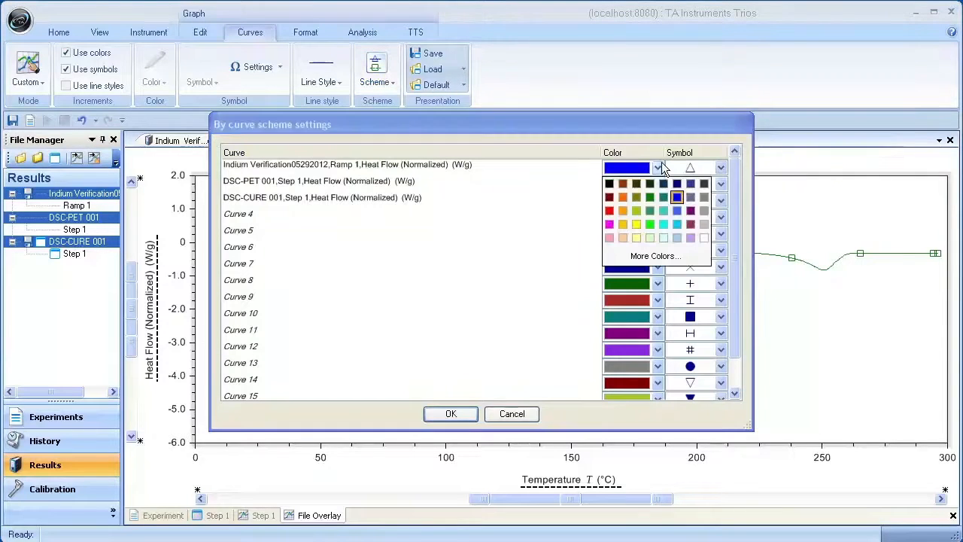
left_click(609, 184)
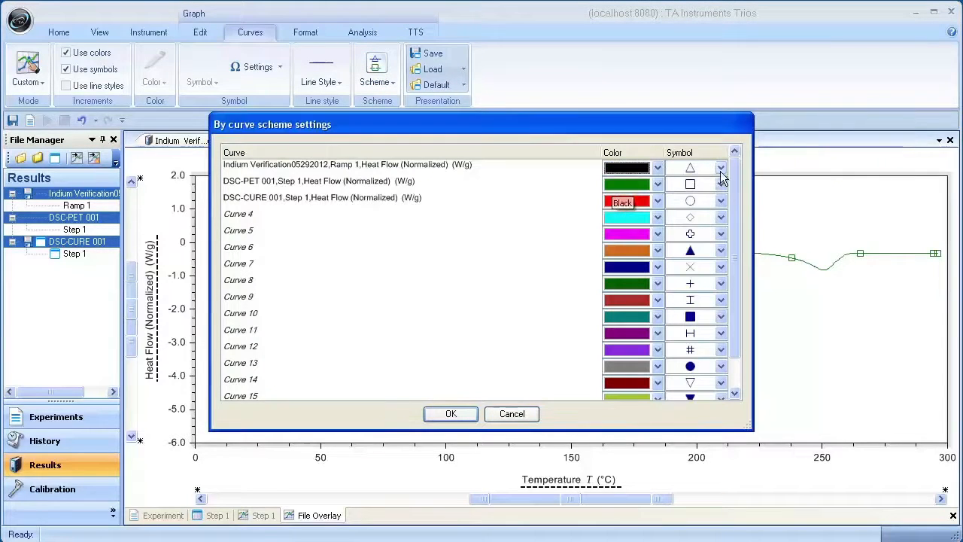
left_click(647, 185)
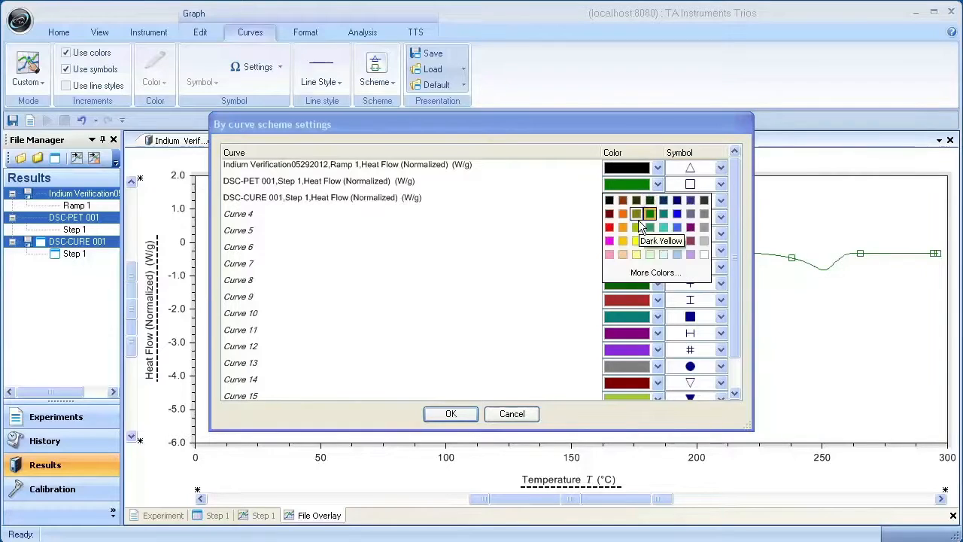
left_click(627, 216)
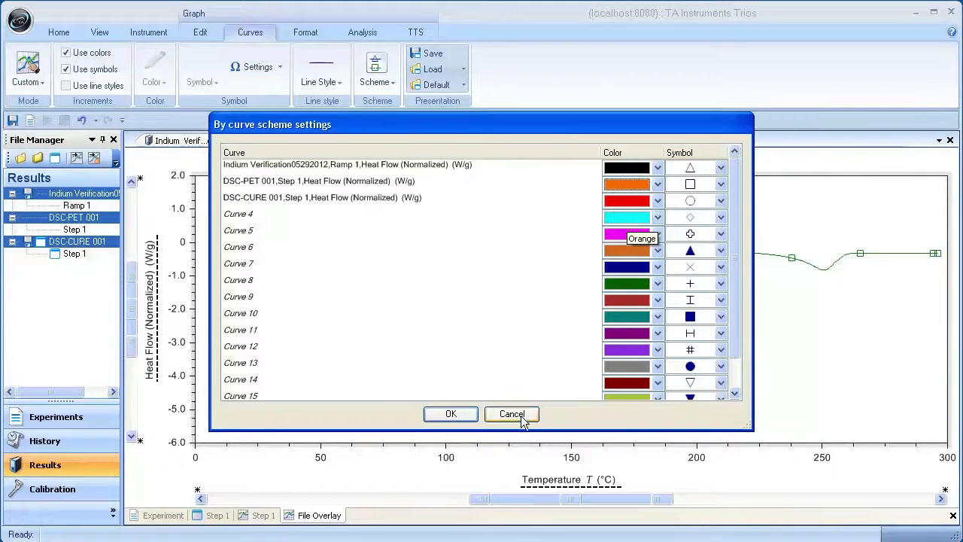
left_click(438, 418)
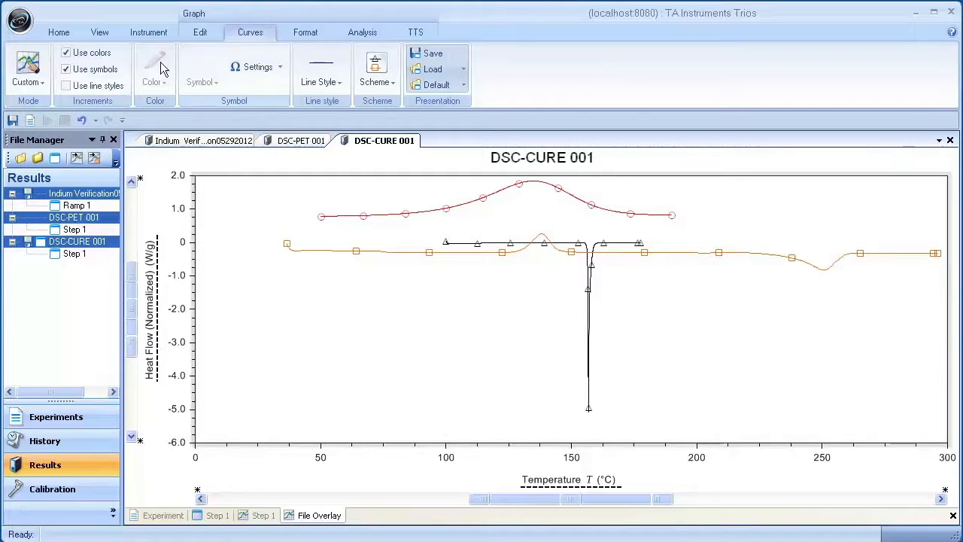
Step: Open the online help and read the Creating Overlay Plots topic under Analyzing Data
left_click(99, 32)
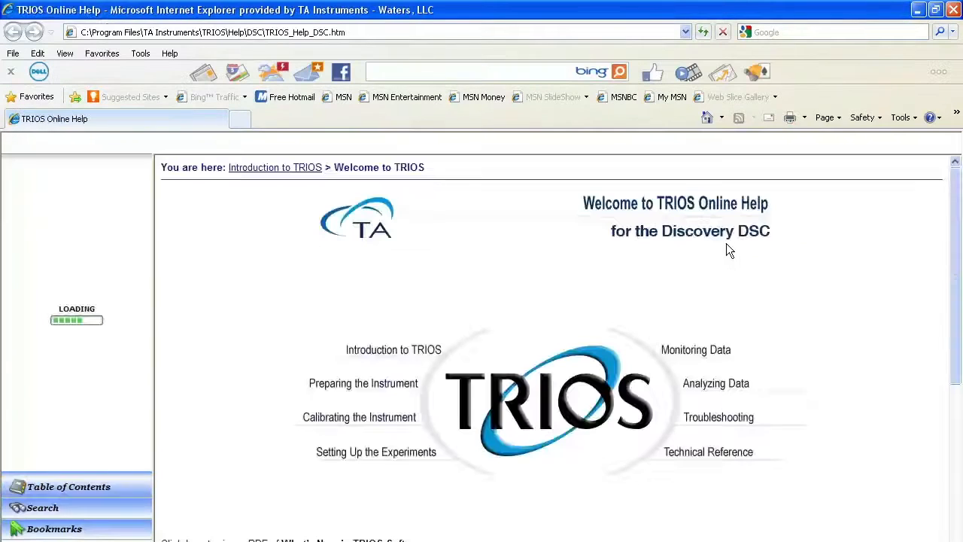
left_click(729, 384)
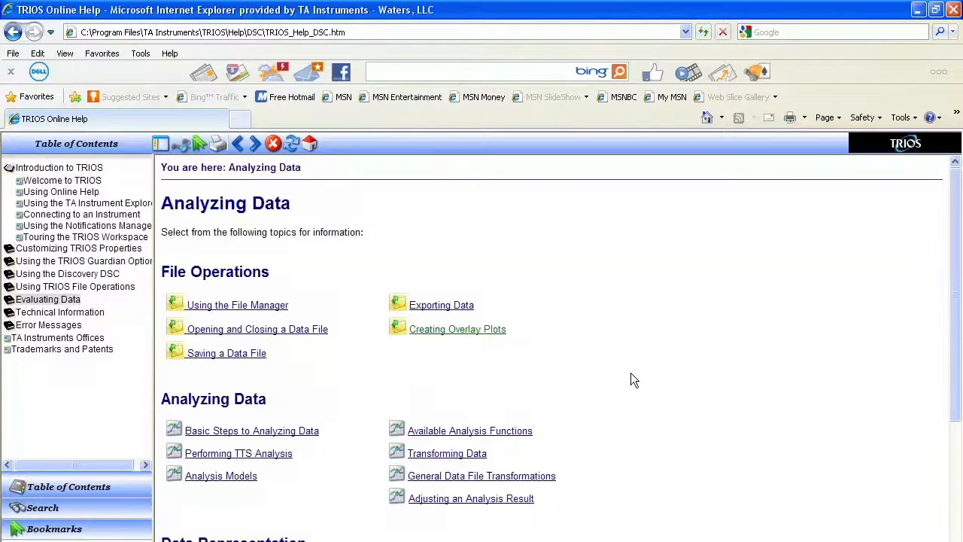
left_click(499, 334)
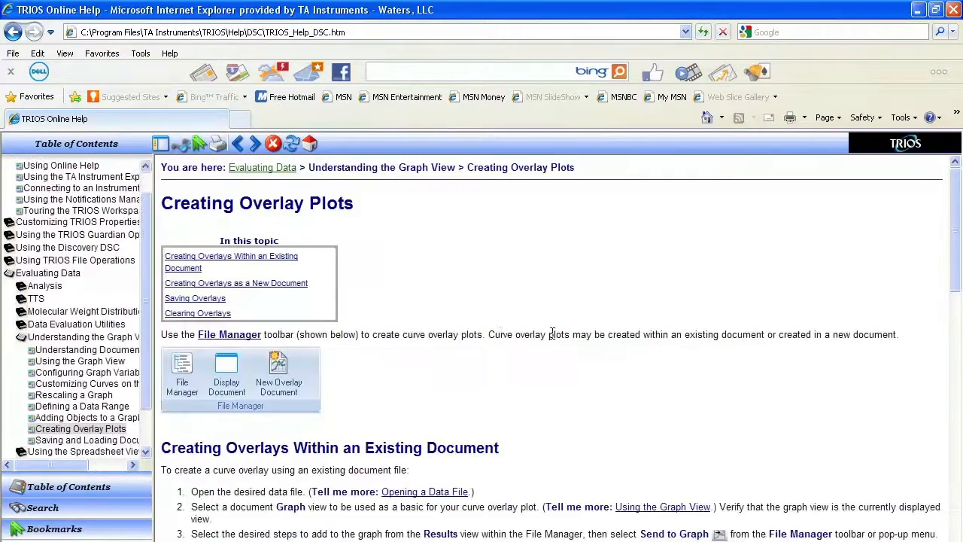
left_click_drag(957, 239, 955, 307)
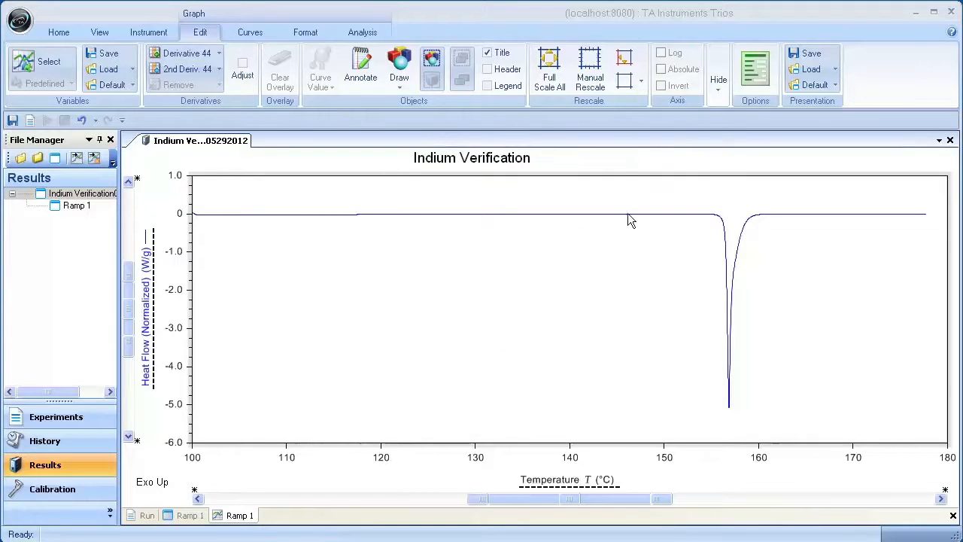
Step: Review the indium run's sample details and procedure segments, and return to the Ramp 1 graph
left_click(147, 518)
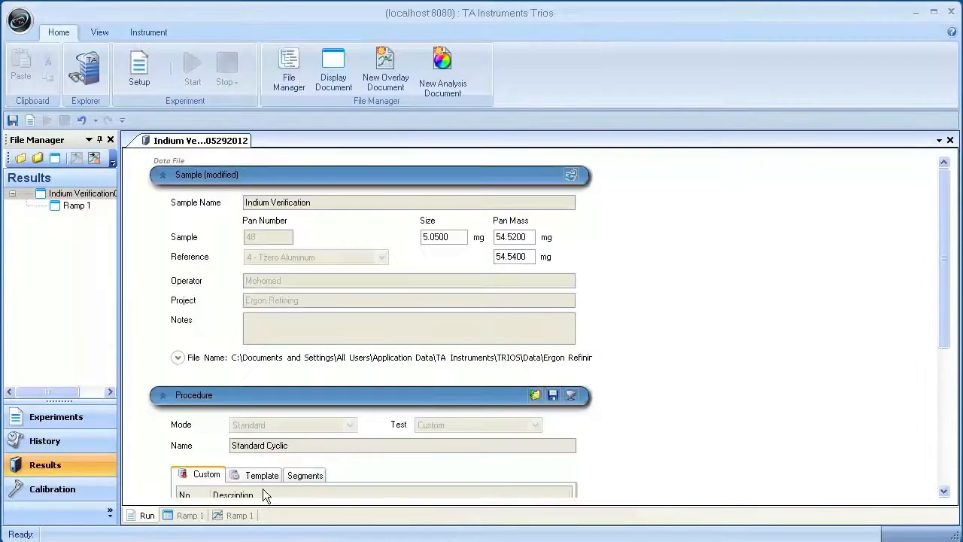
scroll(912, 394, "down", 6)
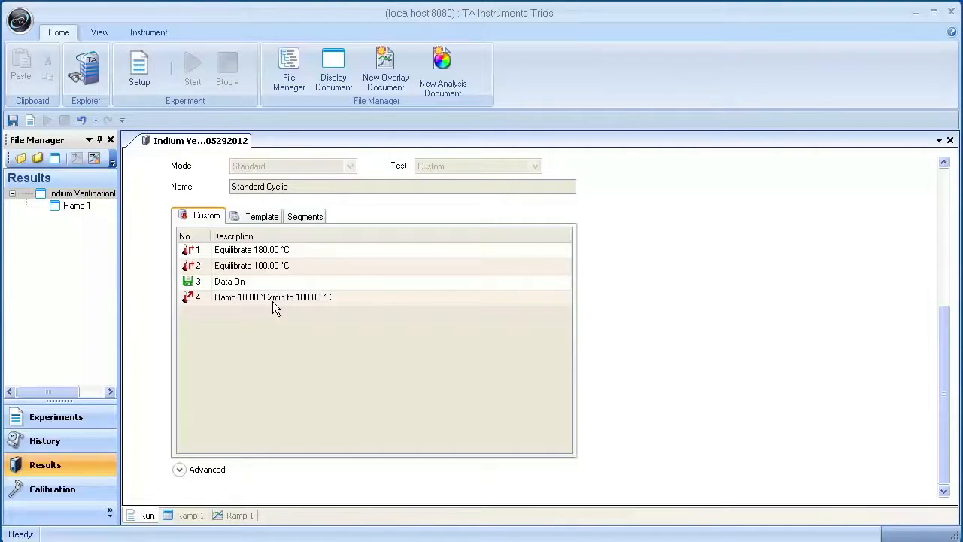
left_click(238, 515)
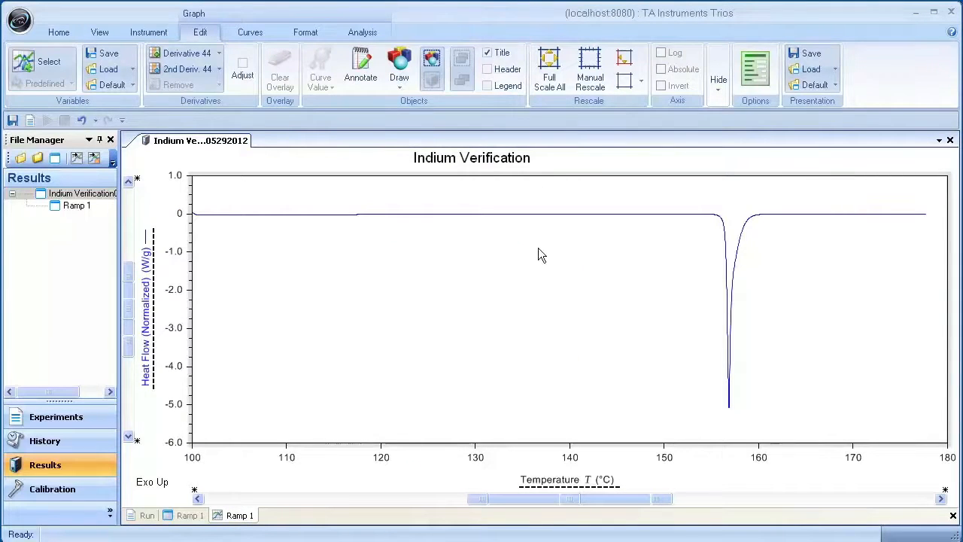
Step: Manually rescale the temperature axis to a minimum of 140 °C, using intervals for the tick marks
right_click(538, 249)
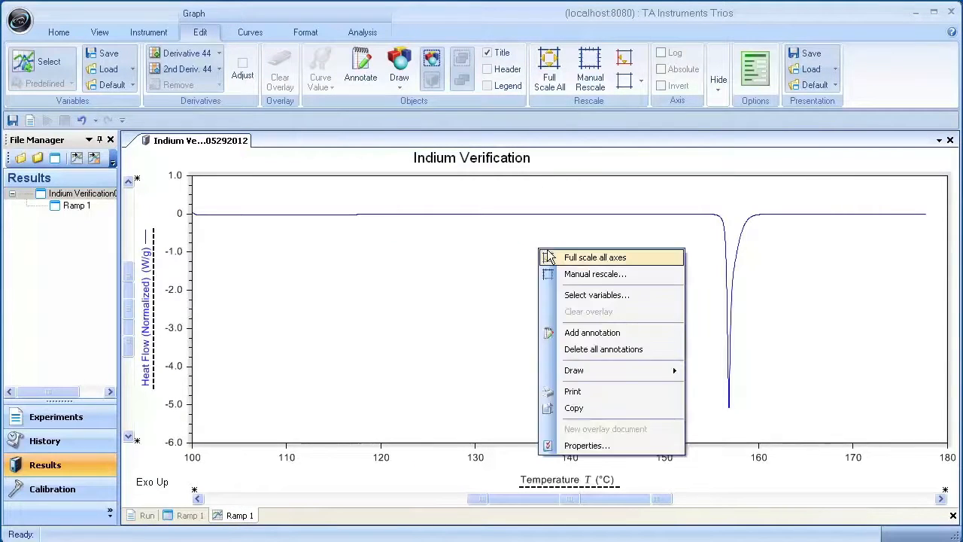
left_click(595, 274)
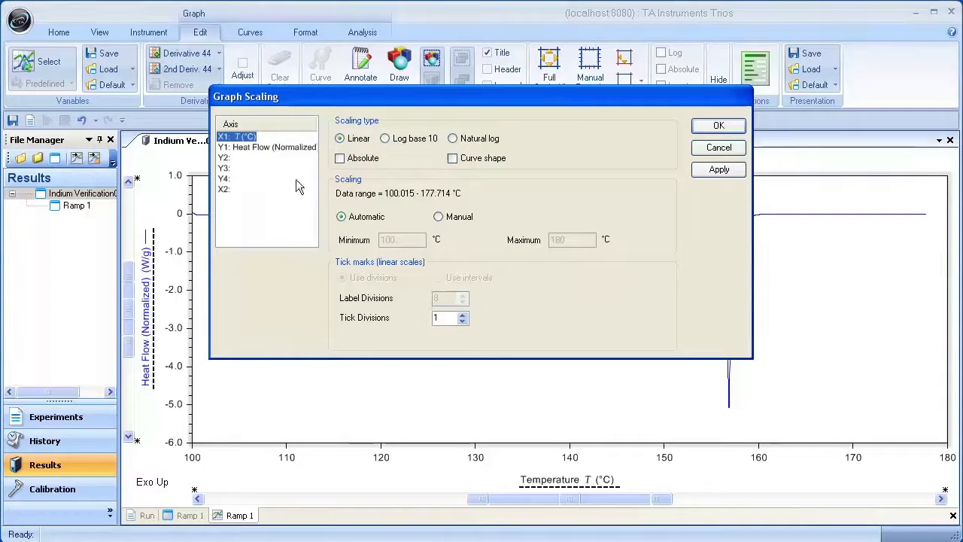
left_click(460, 218)
left_click_drag(413, 242, 345, 239)
type("1")
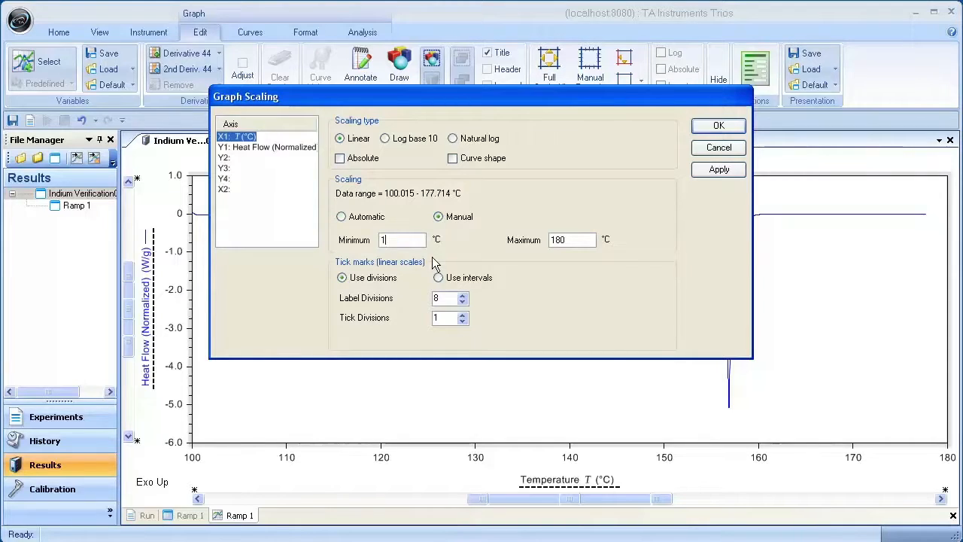
type("40")
left_click(448, 280)
left_click(720, 126)
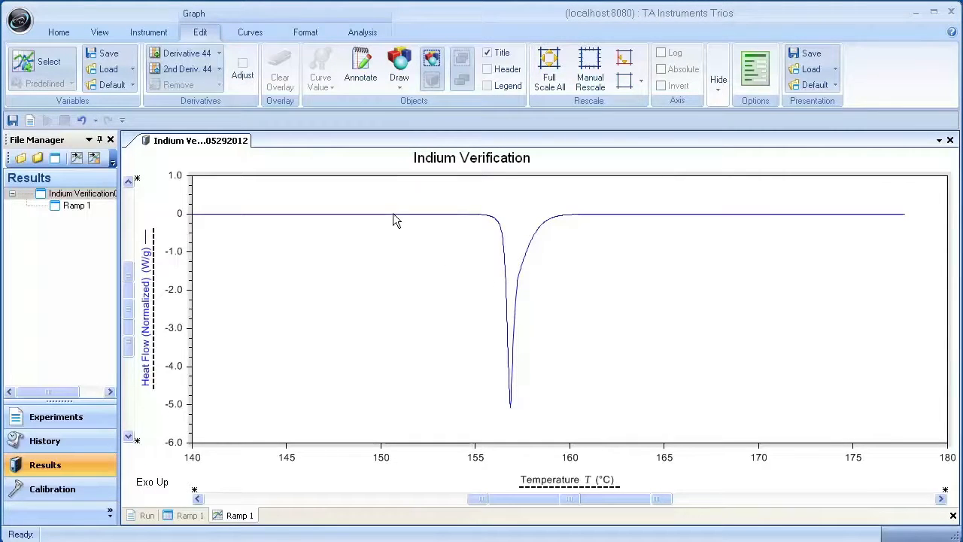
Step: Try to apply Peak Integration (enthalpy) to the indium melting peak between about 151 °C and 165 °C
mouse_move(393, 214)
left_mouse_down()
mouse_move(500, 304)
mouse_move(518, 373)
mouse_move(614, 212)
mouse_move(666, 214)
left_mouse_up()
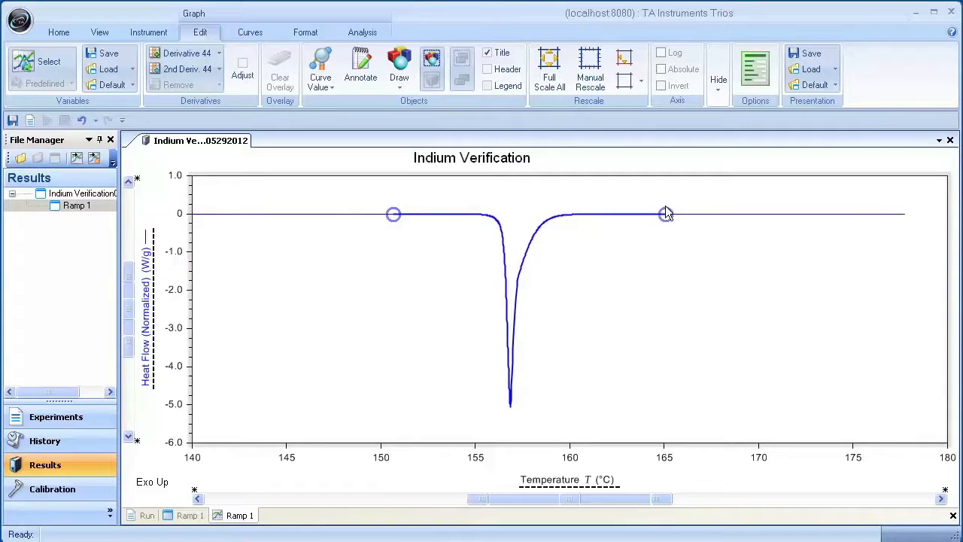
right_click(560, 276)
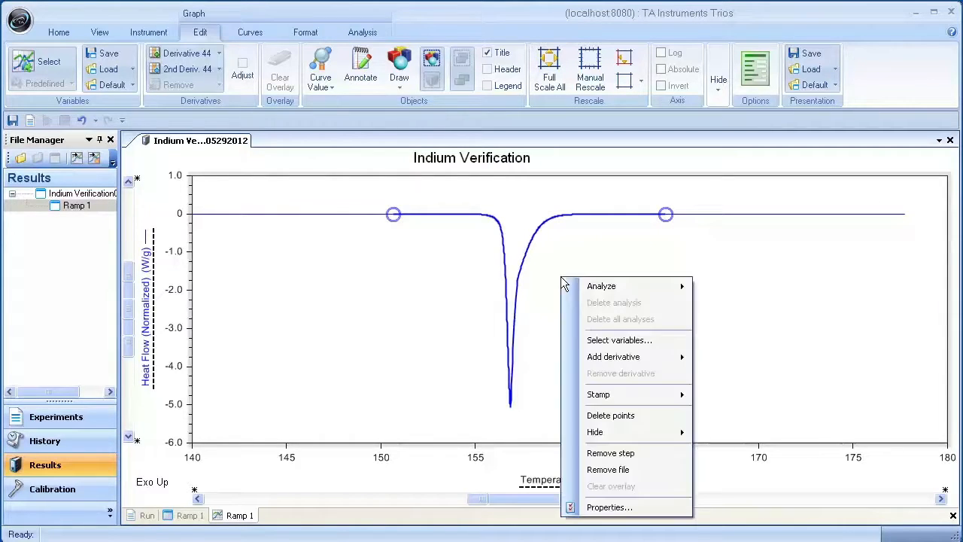
mouse_move(574, 290)
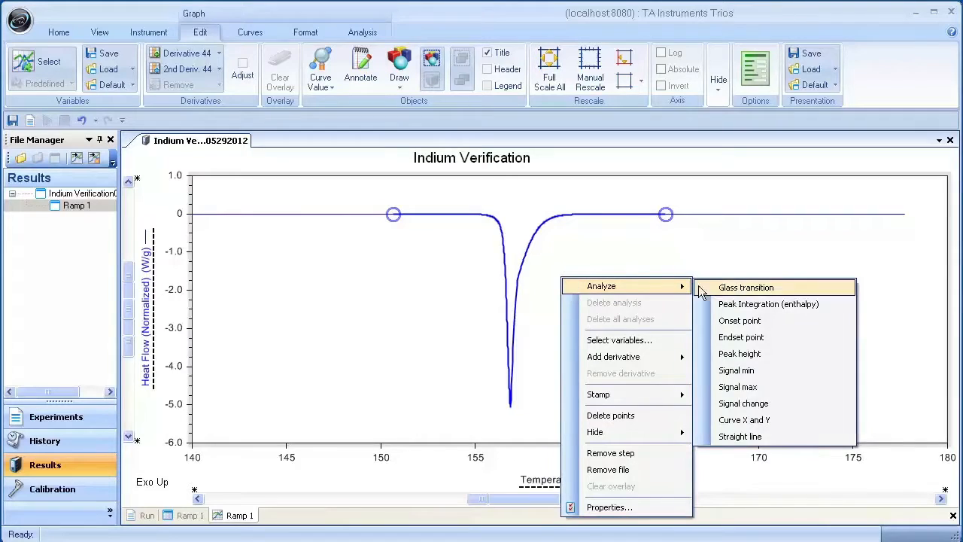
left_click(739, 304)
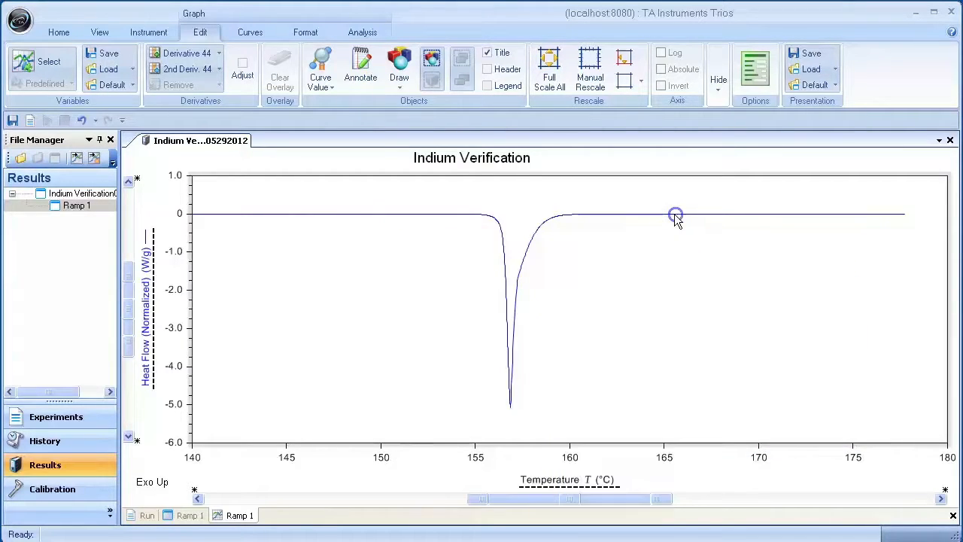
Step: Choose Peak Integration (enthalpy) as the analysis function and show its settings, keeping the baseline type Linear
left_click(356, 35)
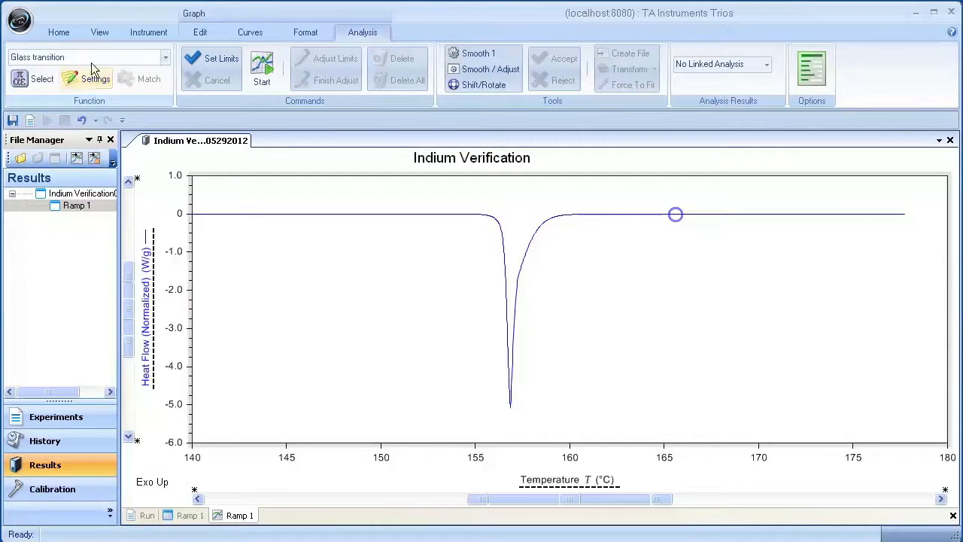
left_click(164, 58)
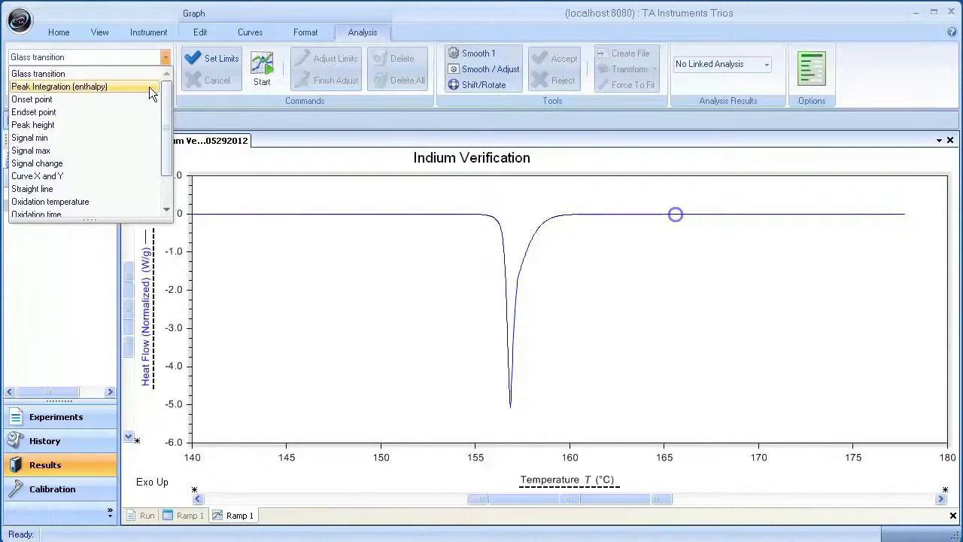
left_click(149, 88)
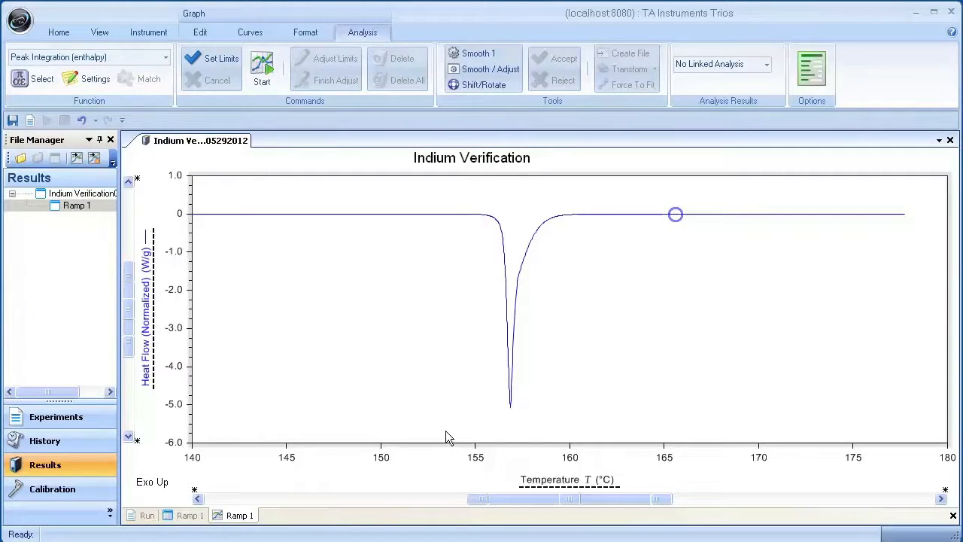
left_click(83, 83)
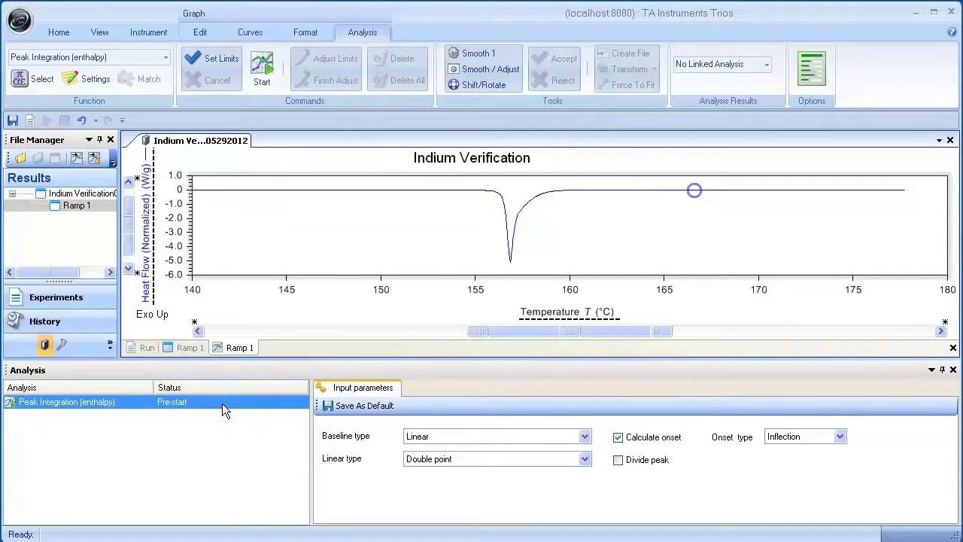
left_click(584, 438)
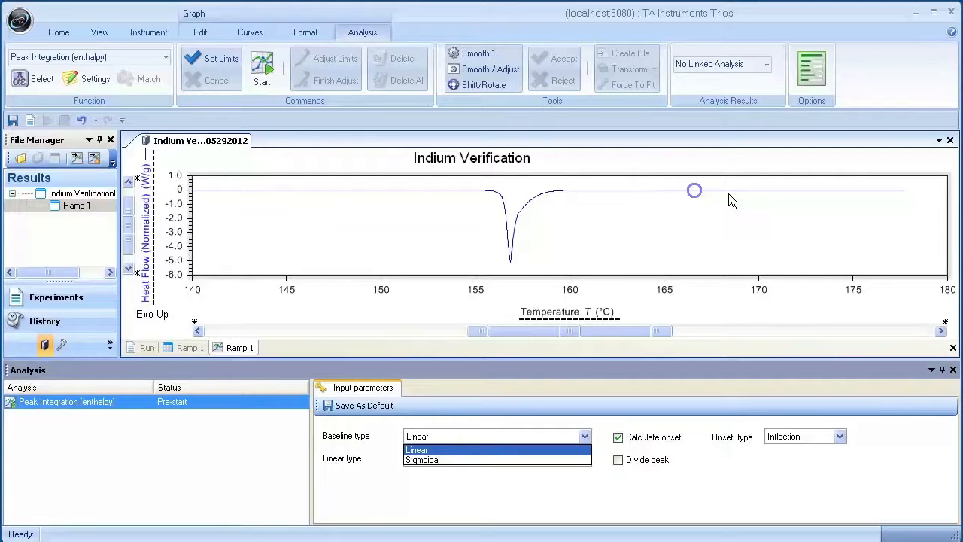
key("Return")
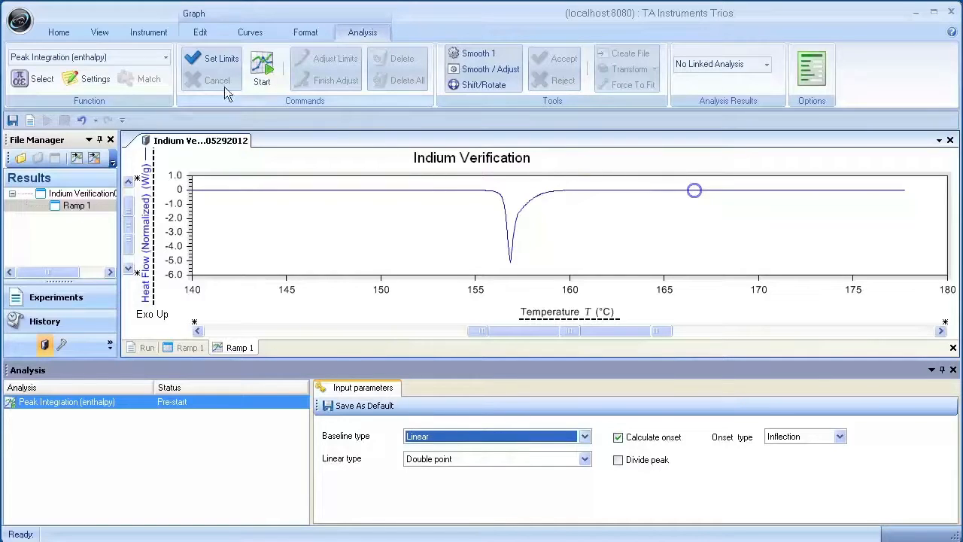
Step: Place the Peak Integration (enthalpy) limits around the indium melting peak at about 153.4 °C and 159.9 °C
left_click(215, 59)
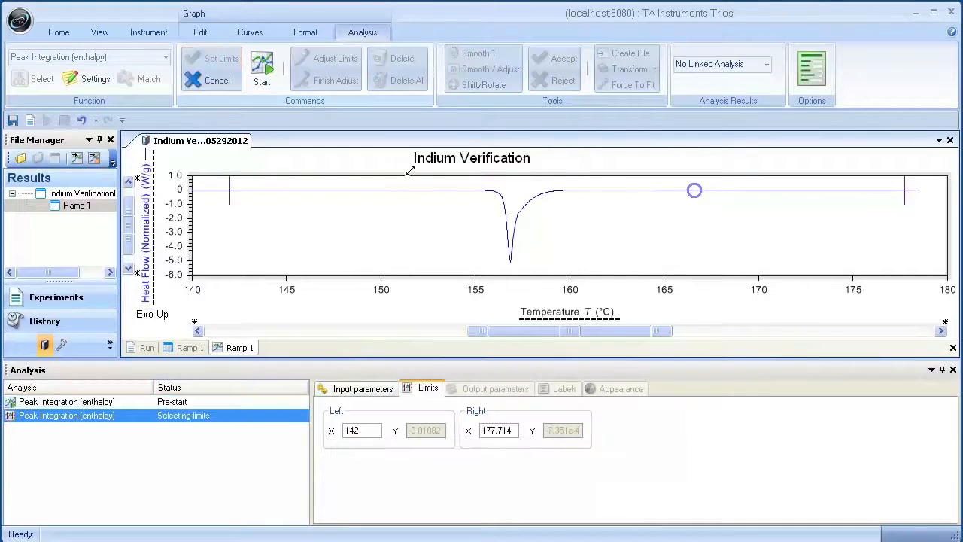
left_click_drag(227, 194, 446, 195)
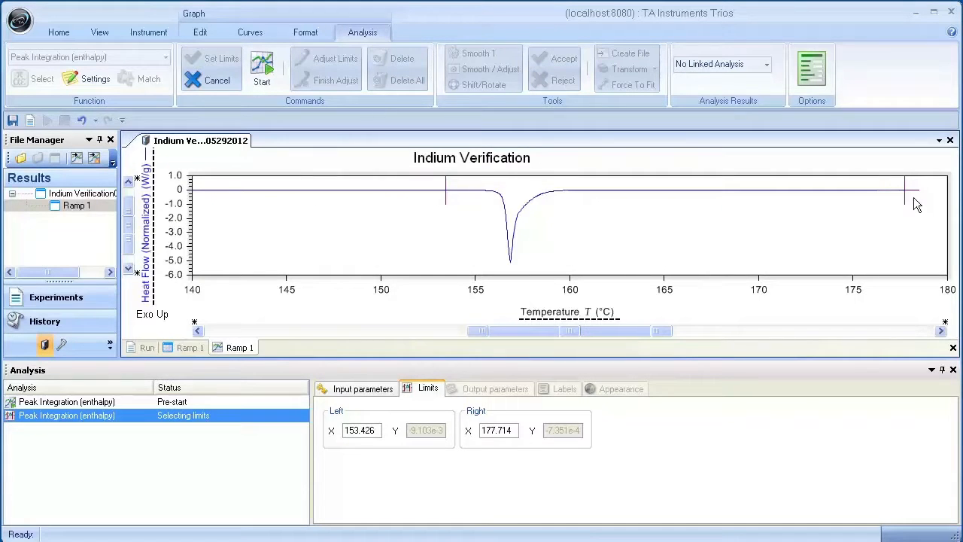
left_click_drag(905, 198, 568, 200)
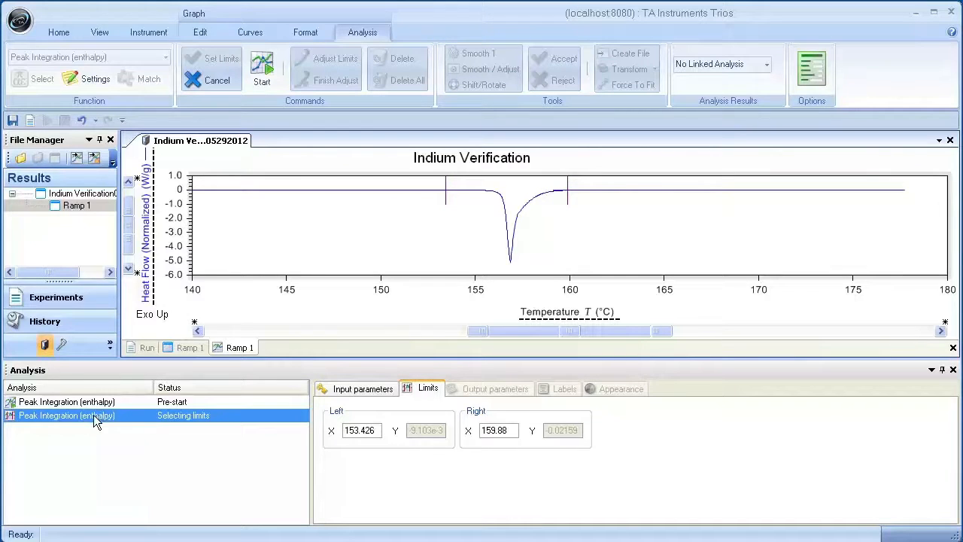
Step: Set the integration limits exactly to 155 °C and 160 °C and accept them to run the peak analysis
double_click(380, 428)
type("1")
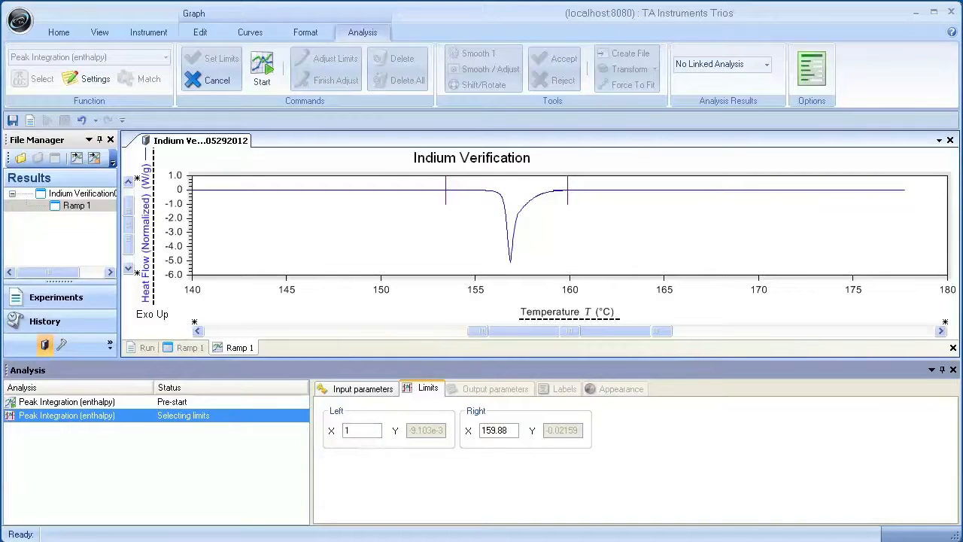
type("55")
double_click(496, 429)
type("160")
right_click(572, 225)
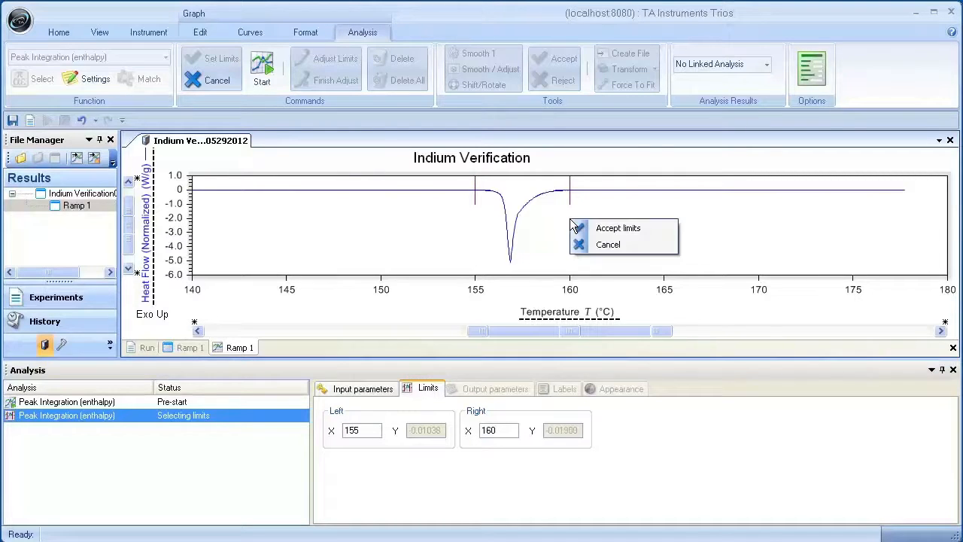
left_click(590, 230)
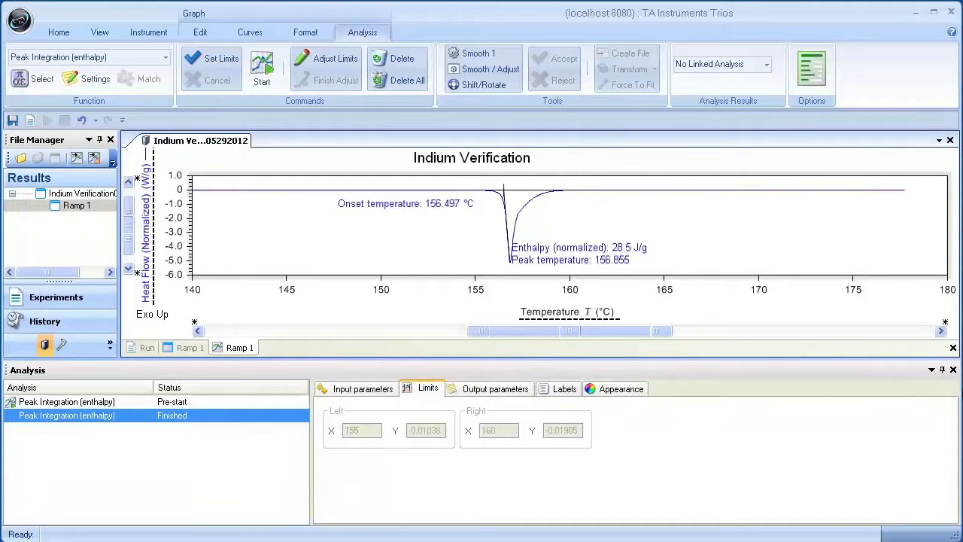
Step: Close the analysis pane and reposition the enthalpy/peak and onset temperature labels clear of the indium curve
left_click(953, 369)
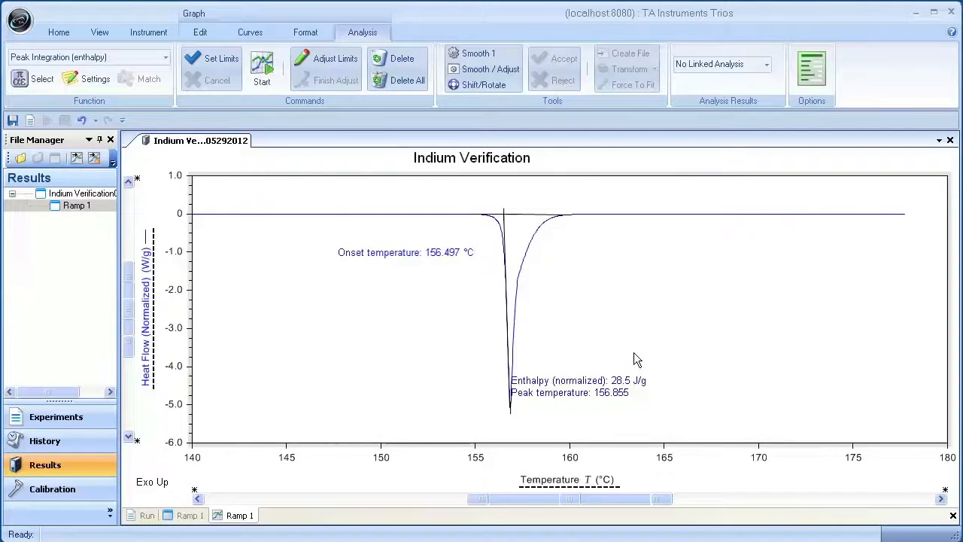
left_click_drag(636, 379, 662, 403)
left_click_drag(439, 249, 506, 192)
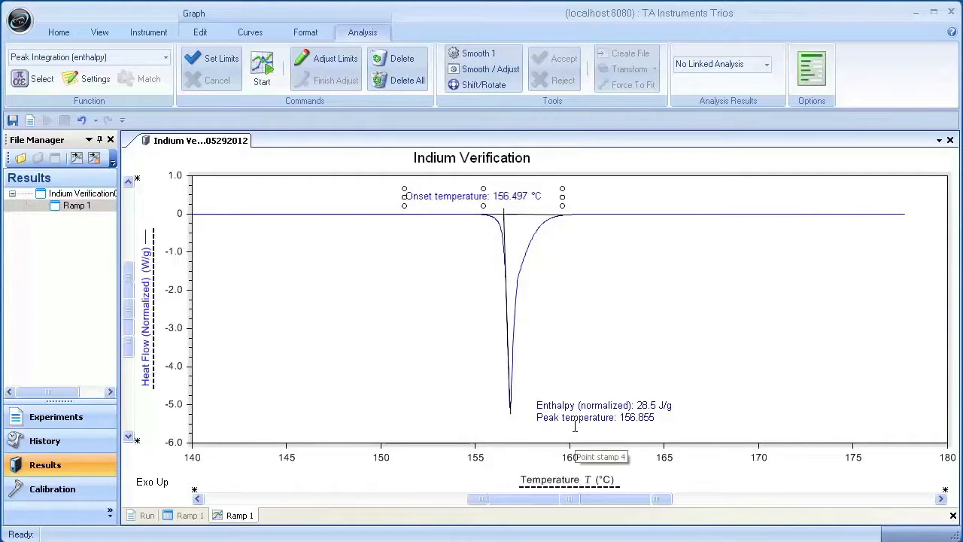
left_click(509, 232)
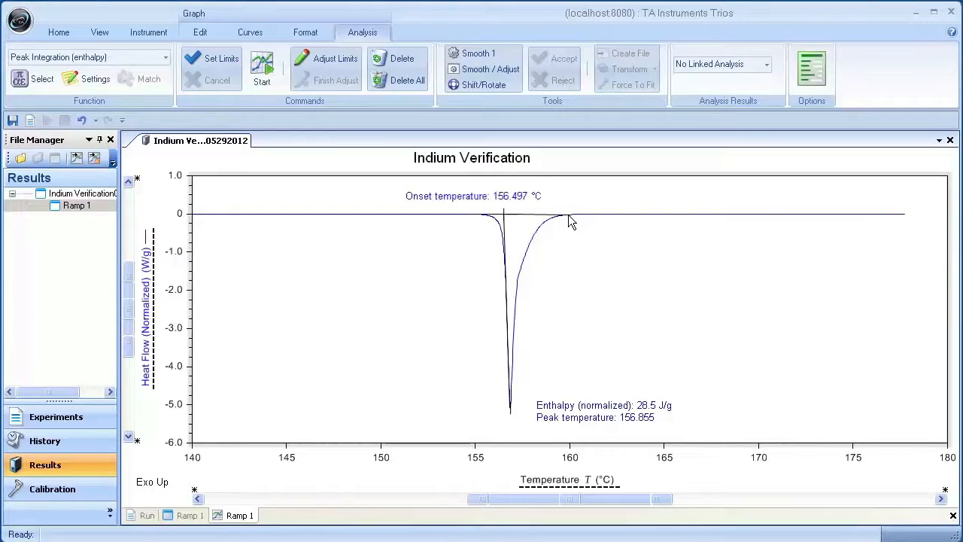
Step: Adjust the indium peak's integration limits to about 153 °C and 163 °C and finish the adjustment
left_click(348, 64)
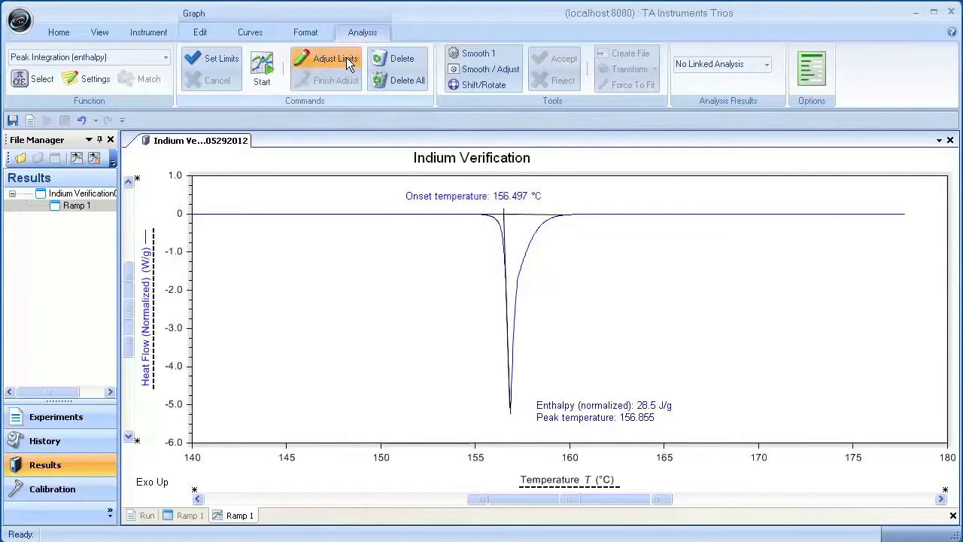
left_click_drag(570, 221, 641, 220)
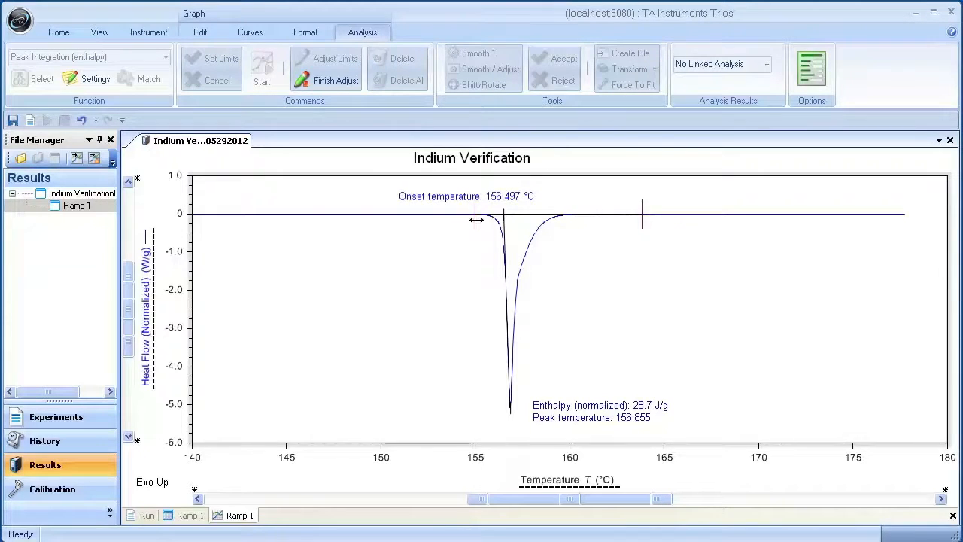
left_click_drag(475, 216, 433, 218)
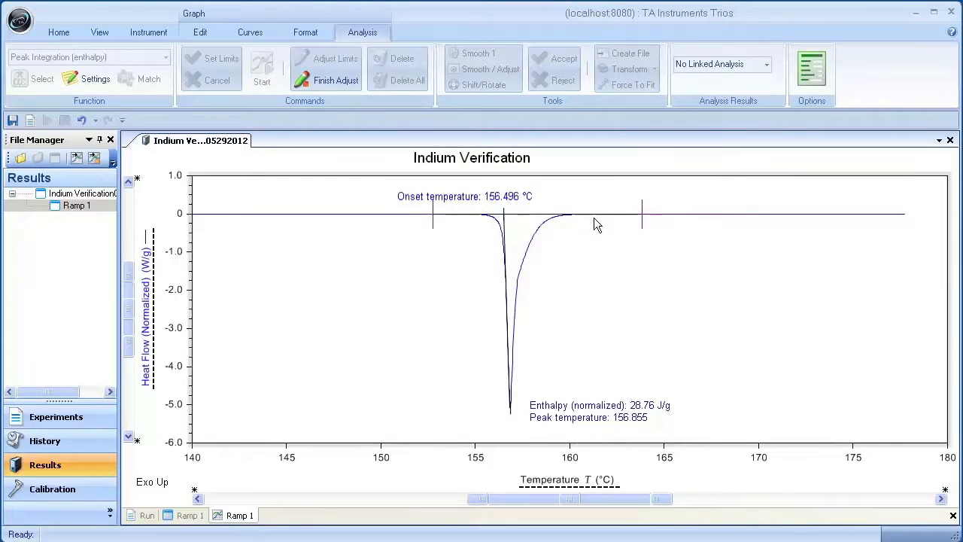
left_click_drag(638, 218, 621, 216)
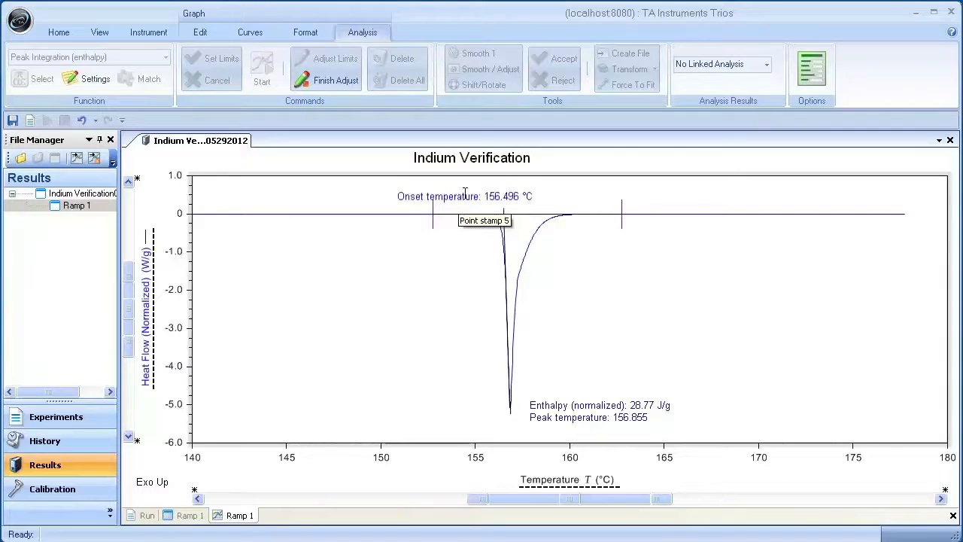
left_click_drag(623, 222, 627, 223)
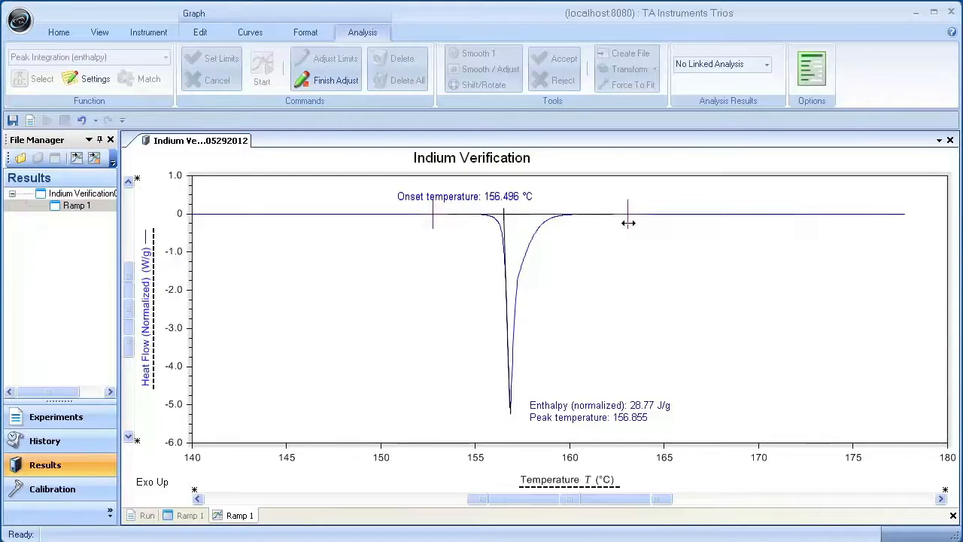
right_click(591, 252)
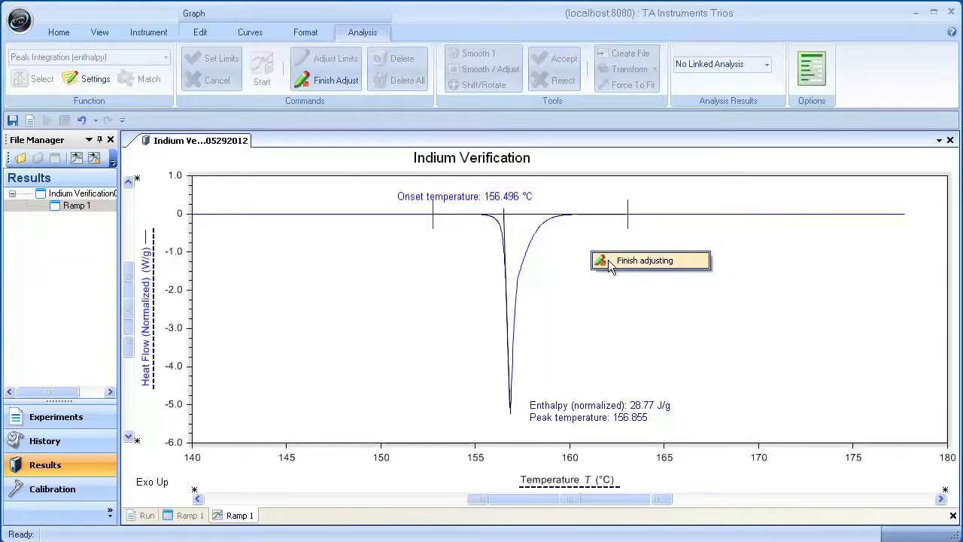
left_click(315, 81)
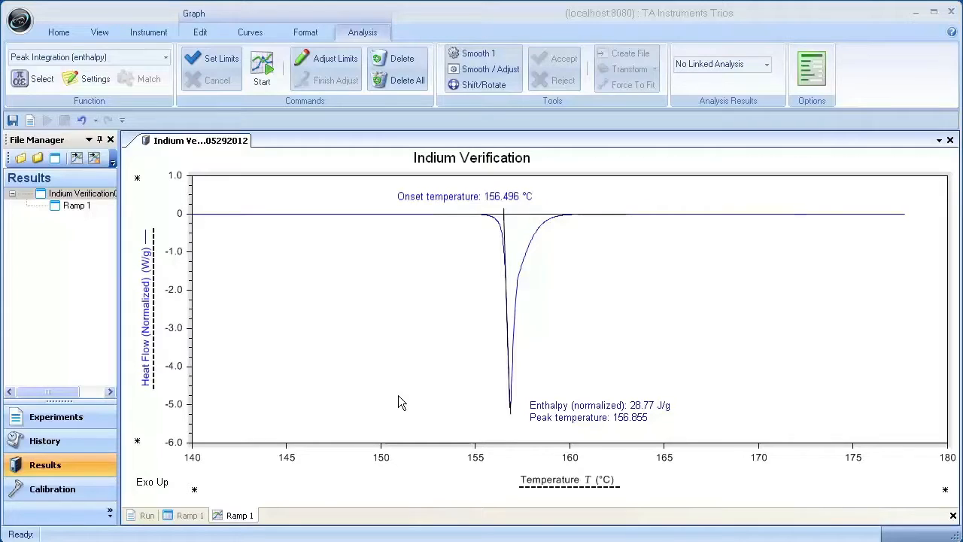
Step: Open the DSC-CURE 001 data file from the TRIOS folder
left_click(19, 159)
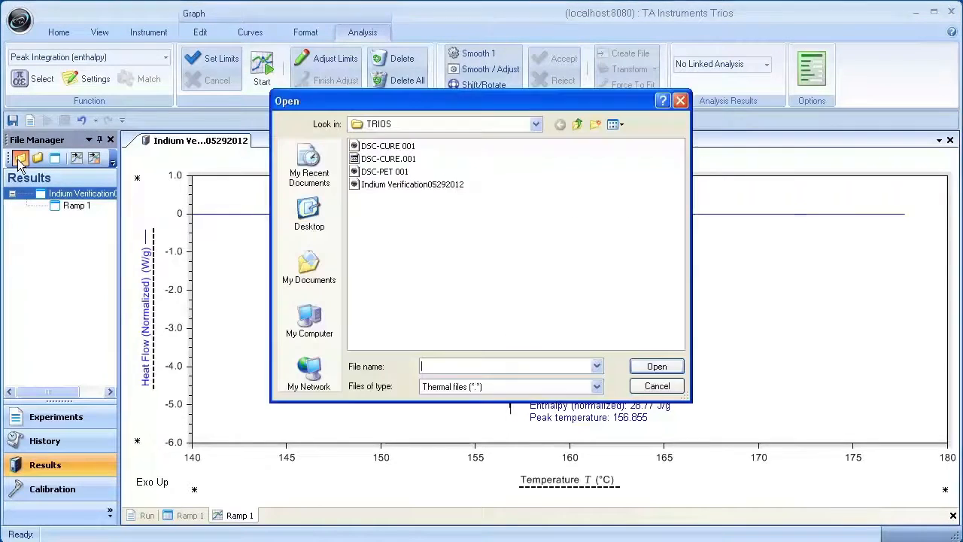
double_click(387, 146)
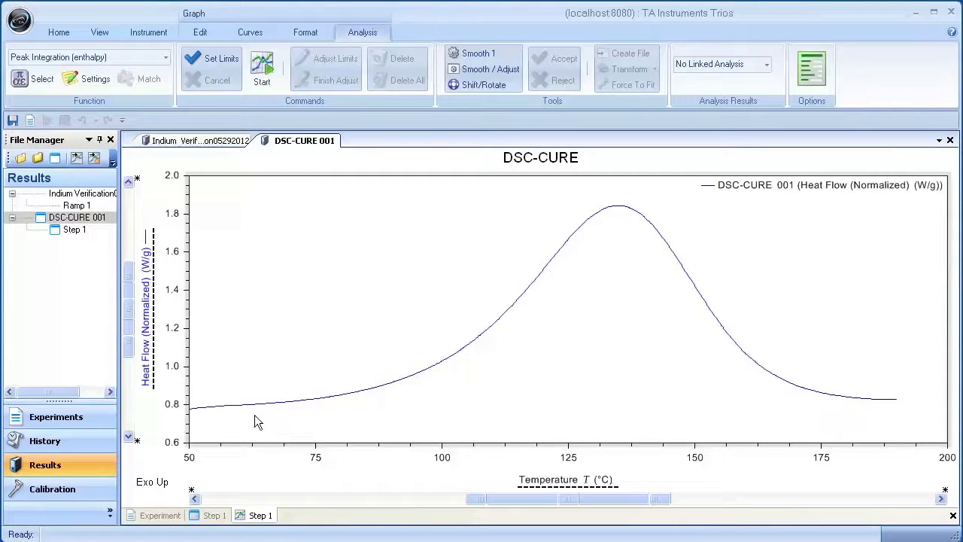
left_click_drag(230, 407, 946, 440)
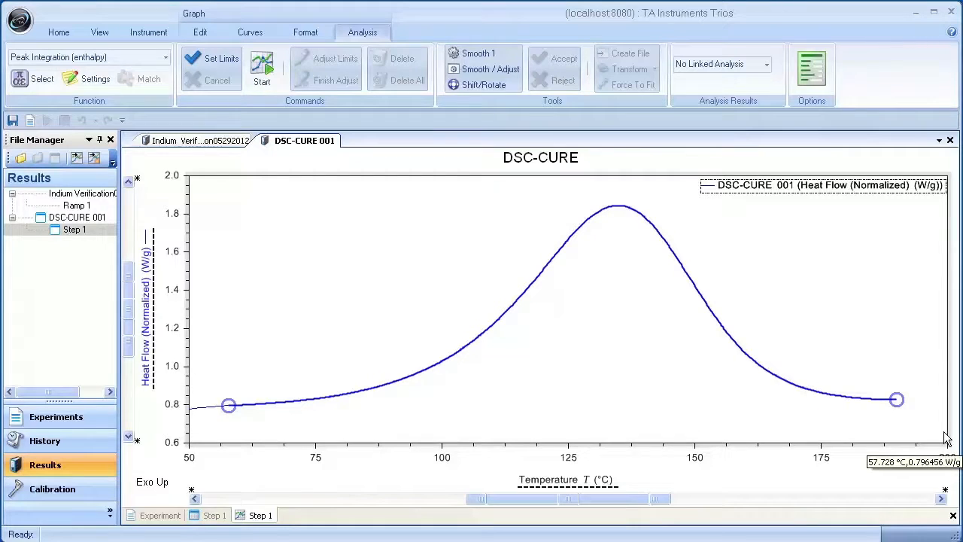
right_click(467, 236)
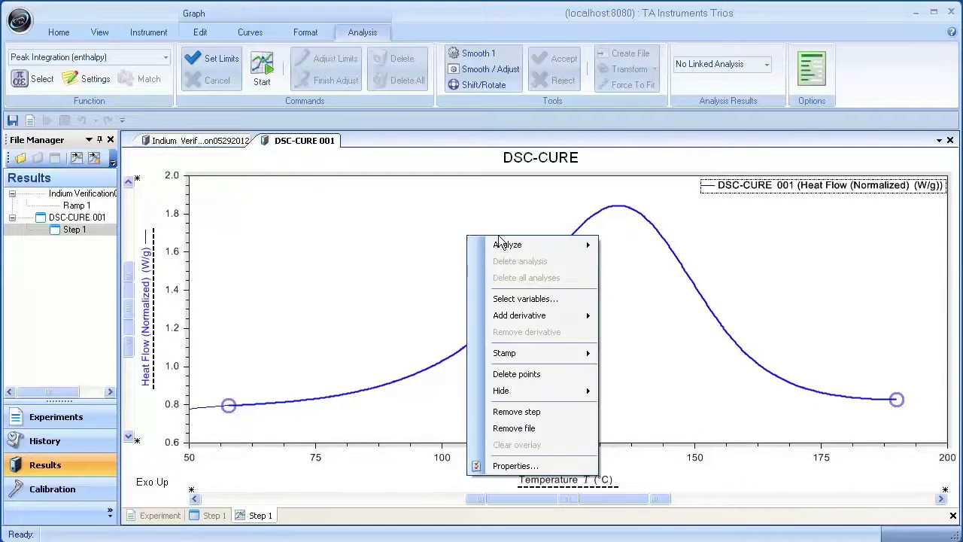
mouse_move(508, 251)
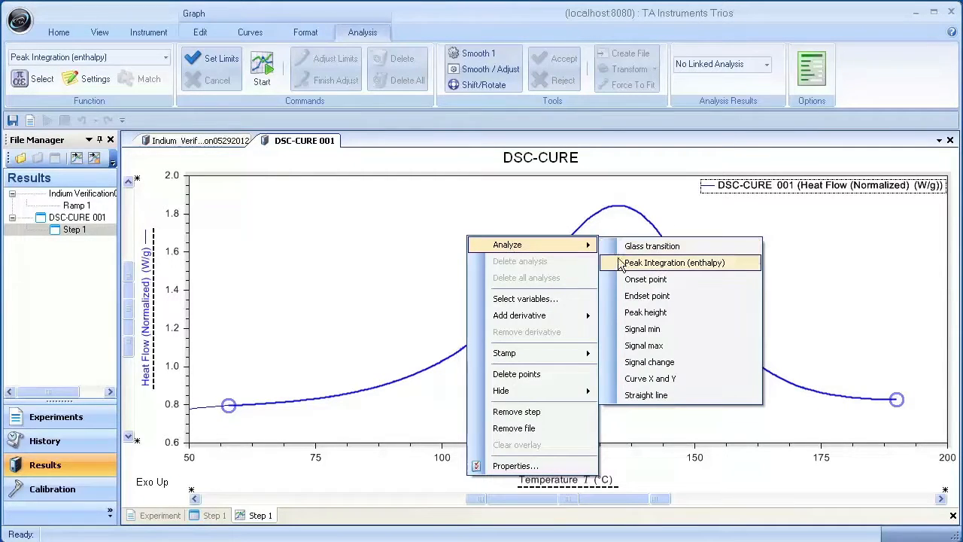
left_click(268, 254)
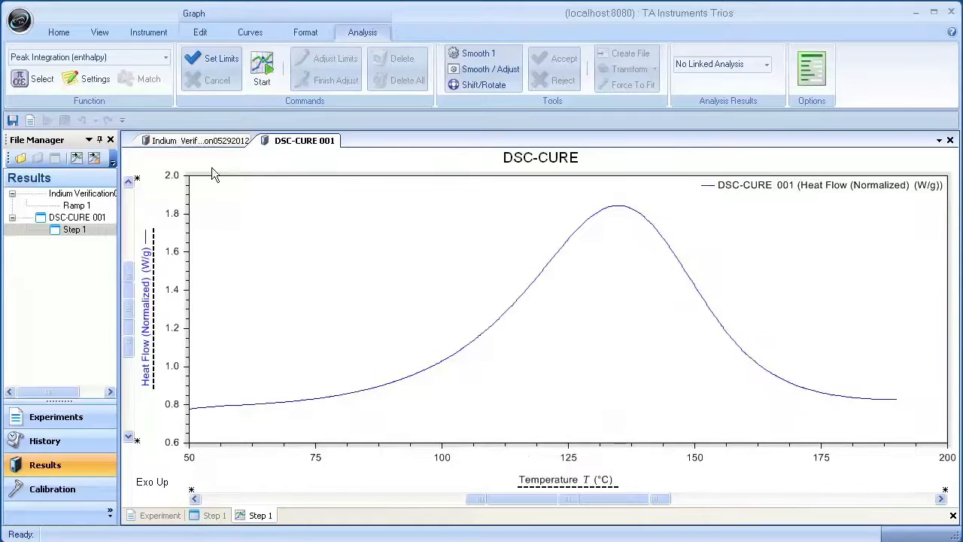
Step: Configure Peak Integration (enthalpy) for the DSC-CURE curve with a Sigmoidal baseline and a Horizontal left limit
left_click(163, 59)
left_click(162, 59)
left_click(87, 79)
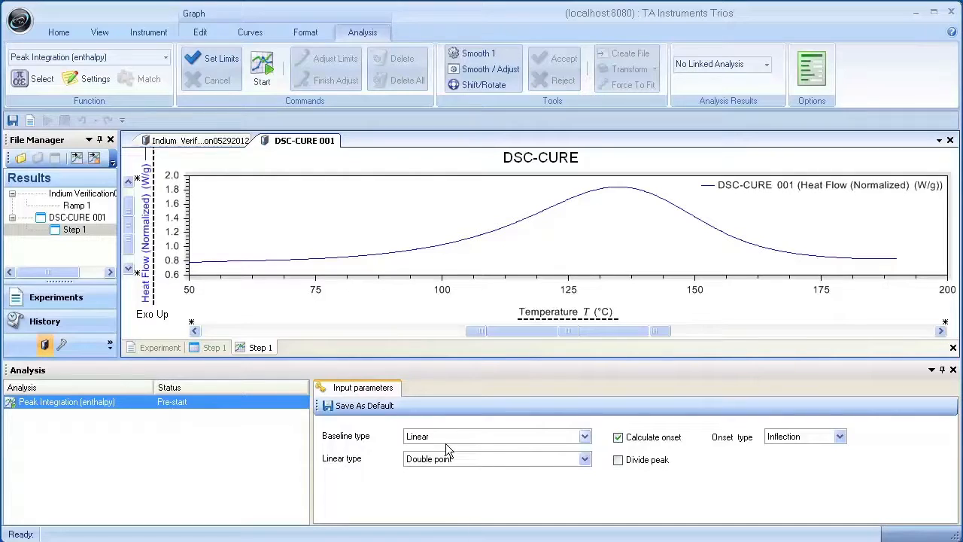
left_click(585, 437)
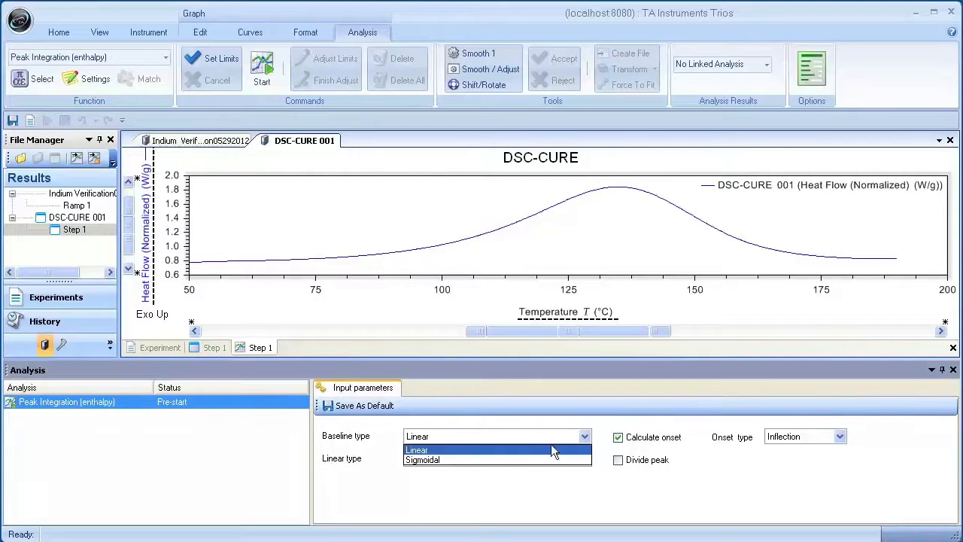
left_click(512, 455)
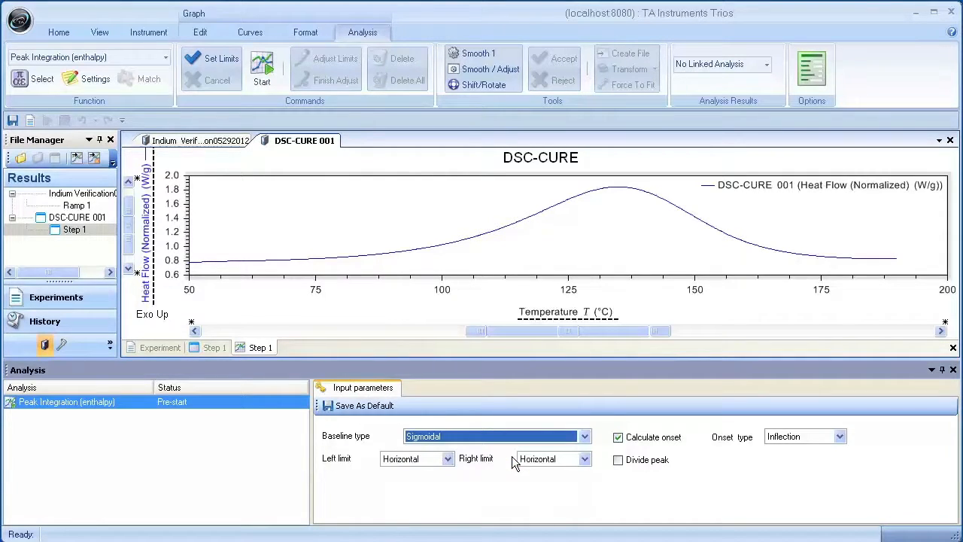
left_click(448, 459)
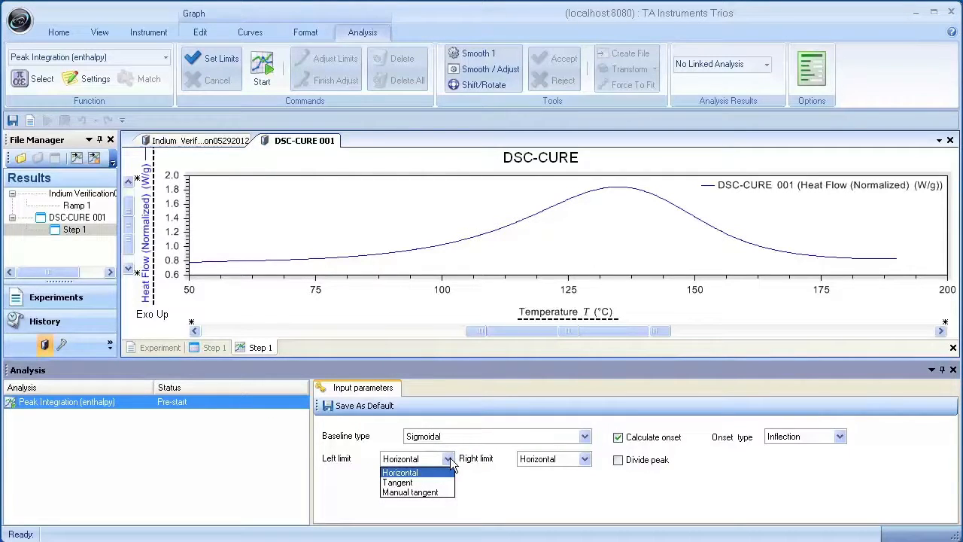
left_click(449, 471)
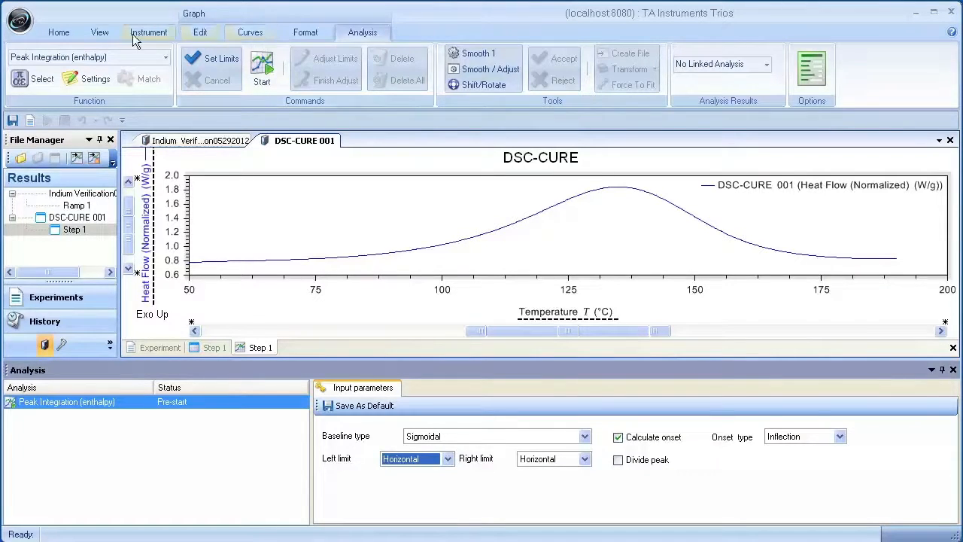
Step: Look up Peak Integration among the available analysis functions in TRIOS Online Help and read about the sigmoidal baseline and its limit types
left_click(109, 32)
left_click(649, 60)
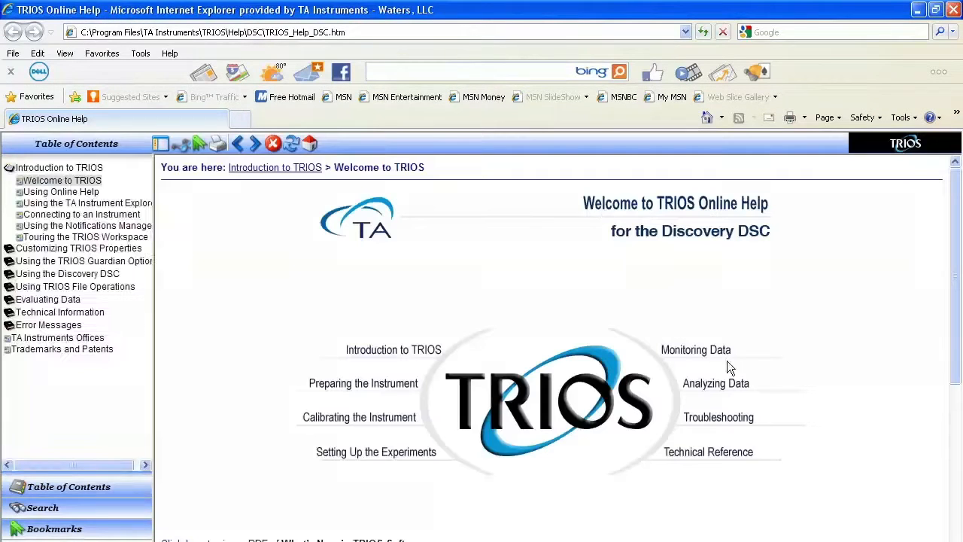
left_click(725, 386)
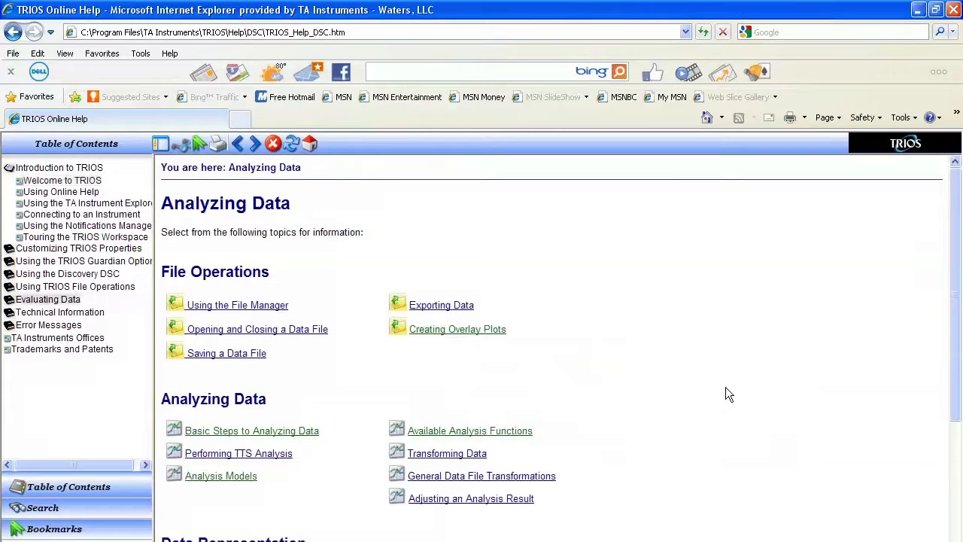
left_click(494, 431)
scroll(526, 436, "down", 3)
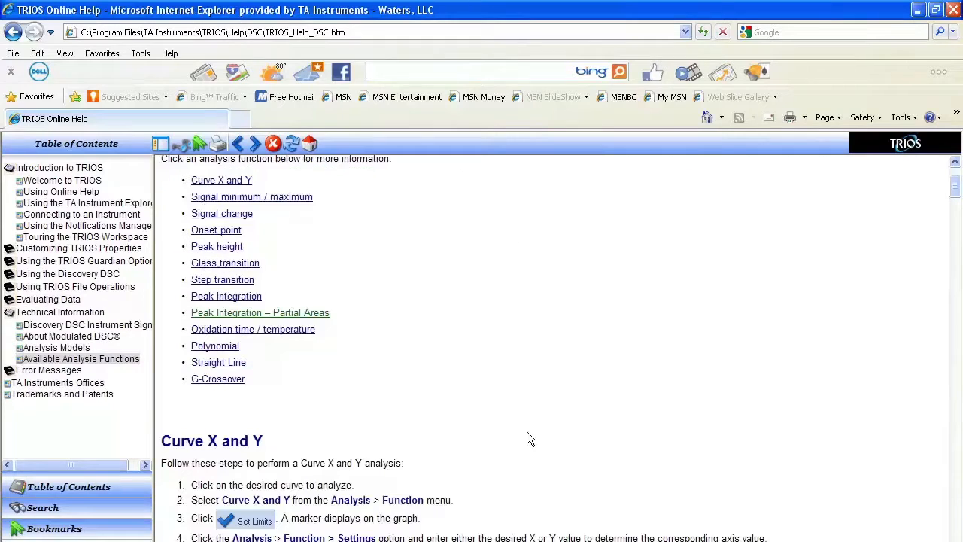
scroll(451, 376, "down", 2)
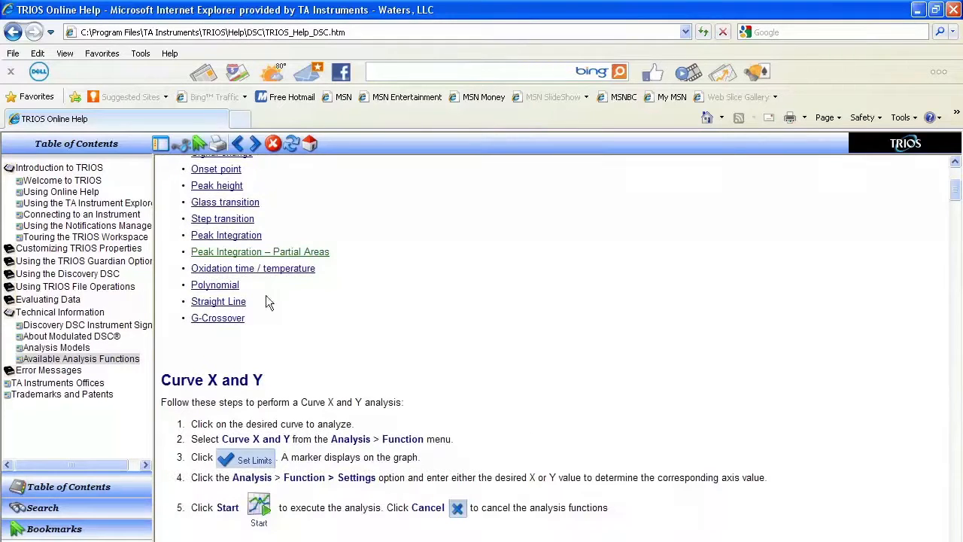
left_click(227, 232)
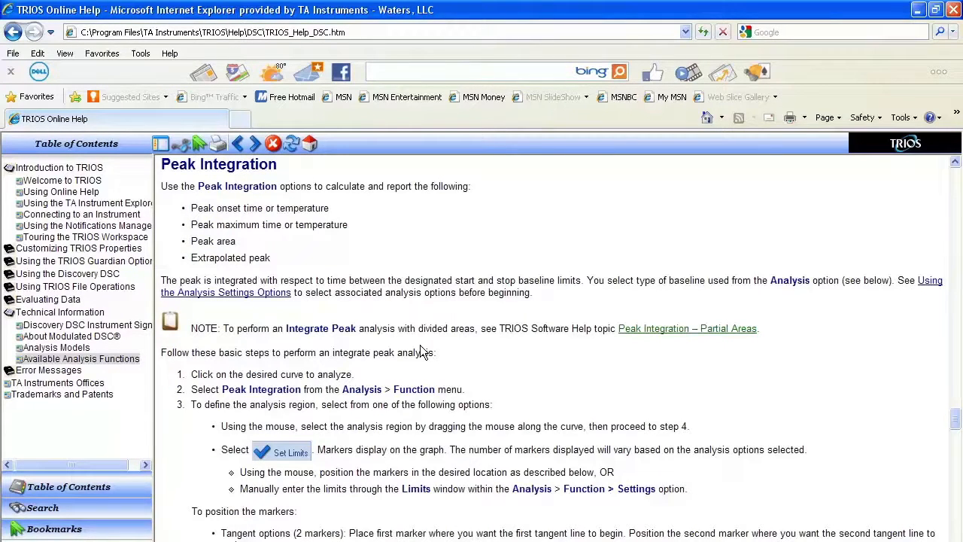
scroll(424, 352, "up", 1)
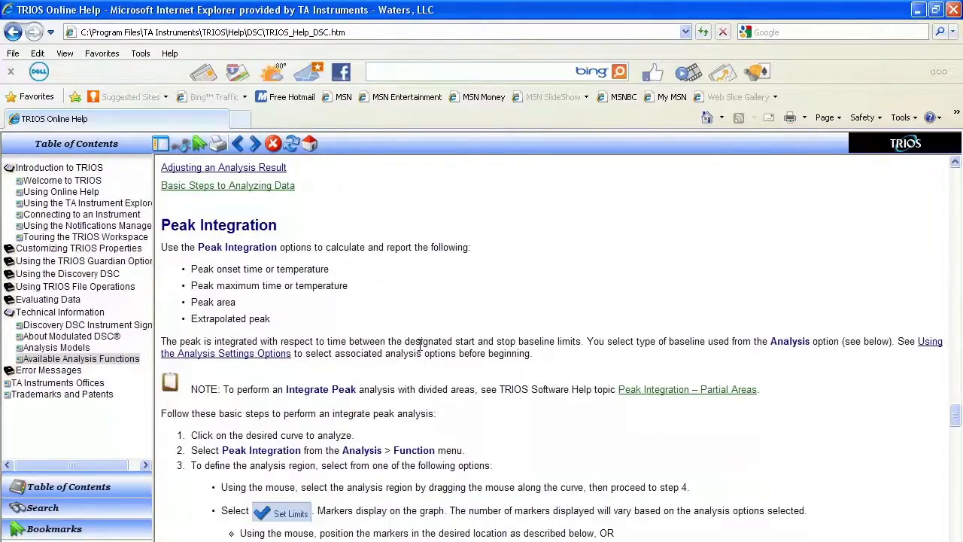
scroll(420, 344, "down", 7)
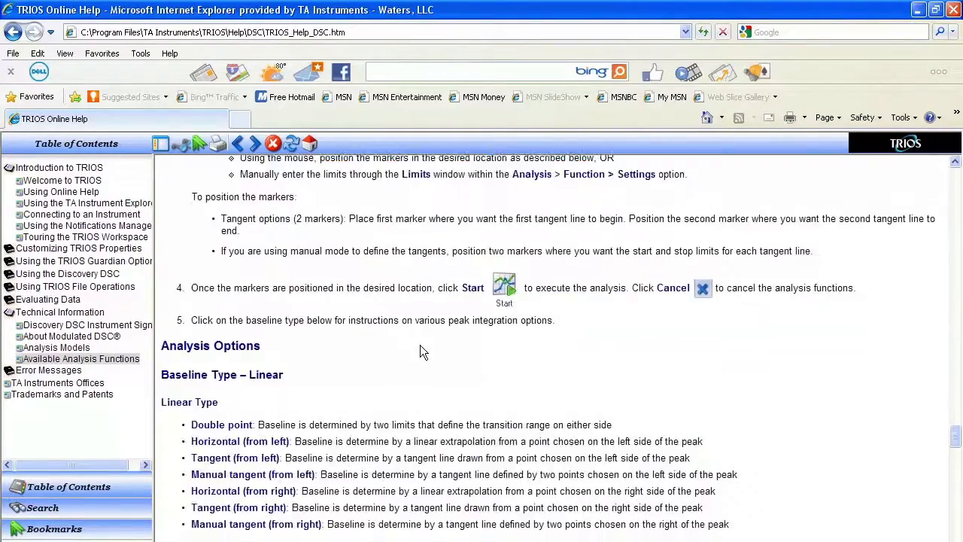
scroll(422, 352, "down", 3)
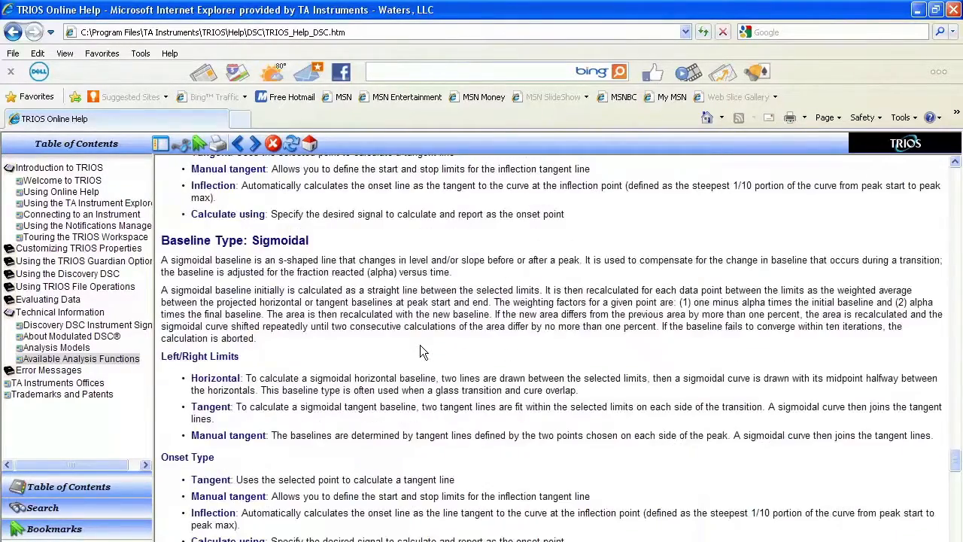
Step: Enable peak division for the DSC-CURE Peak Integration, using the Specific x type at x = 100
scroll(420, 345, "down", 3)
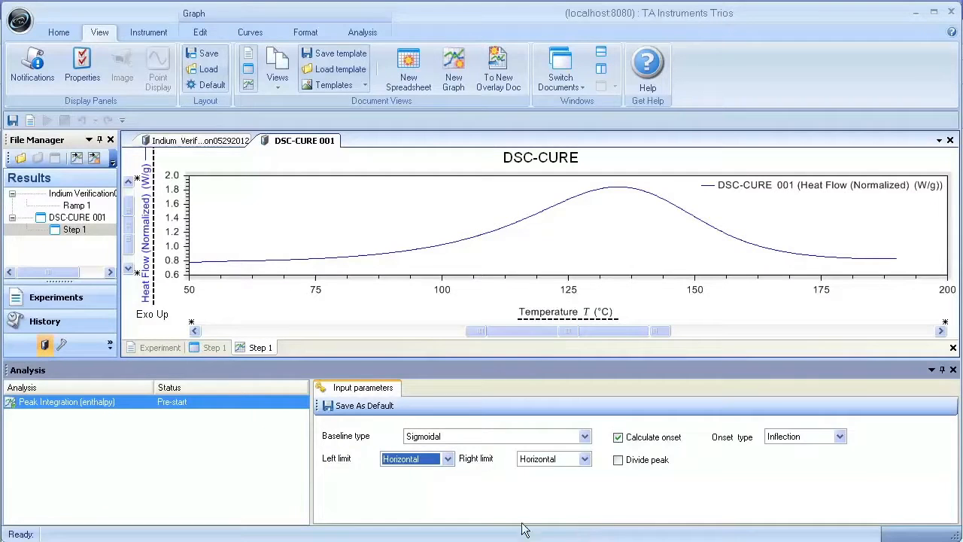
left_click(618, 460)
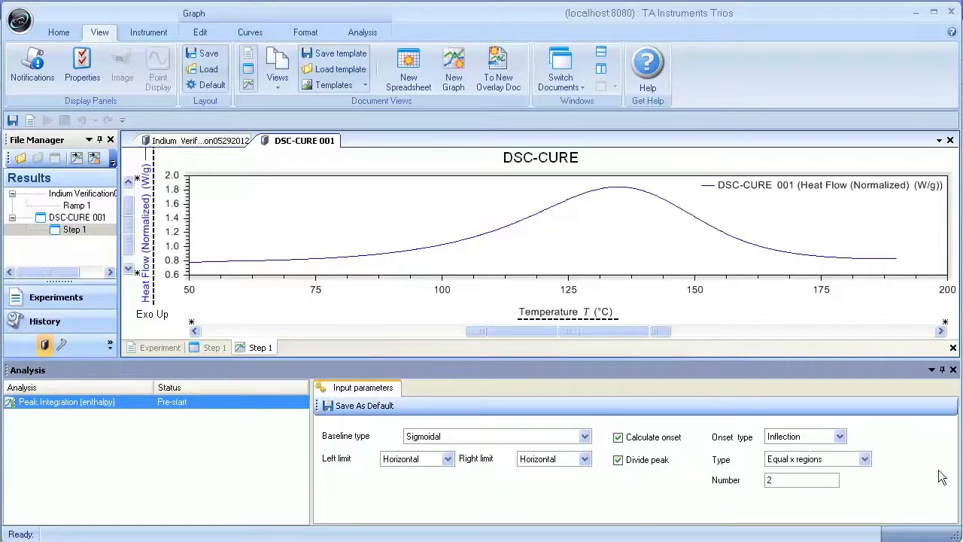
left_click(864, 460)
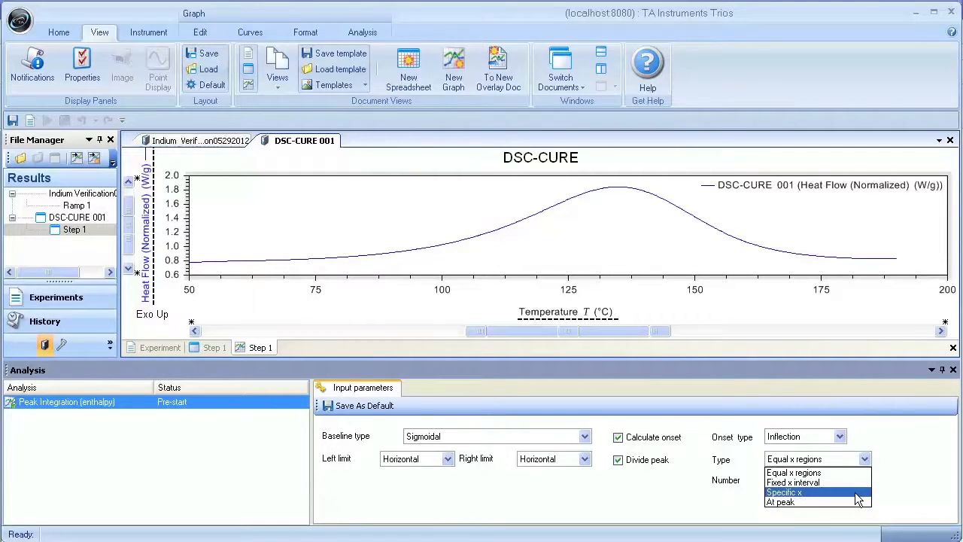
left_click(857, 493)
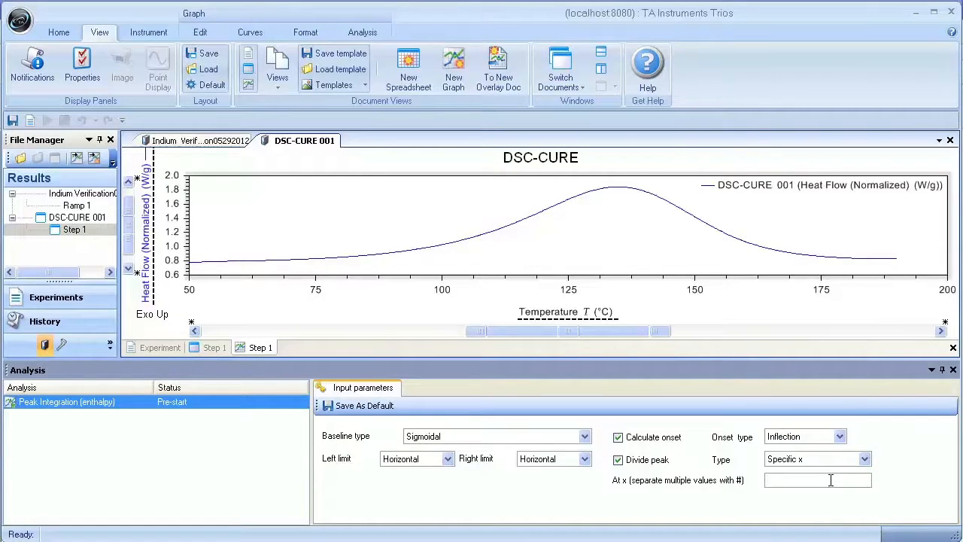
type("100")
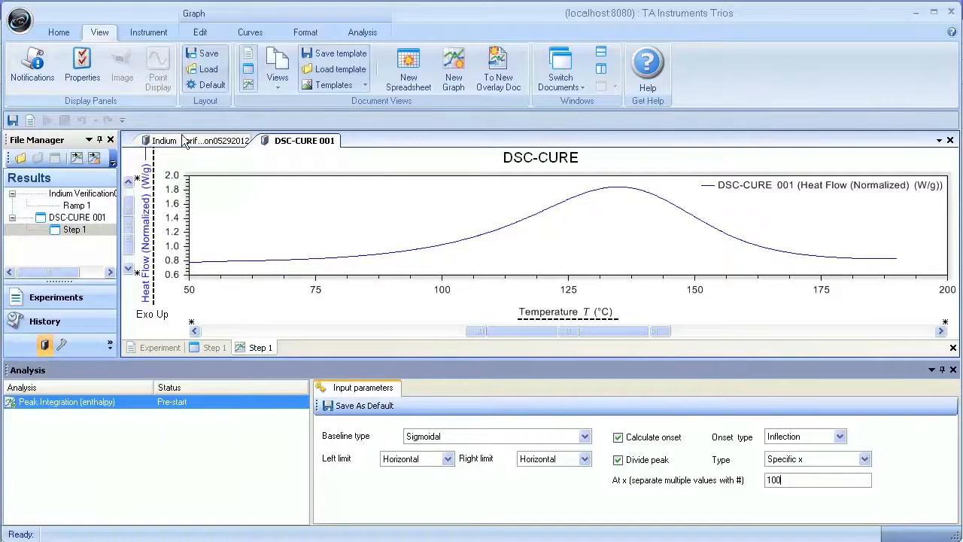
Step: Set the DSC-CURE integration limits to about 56.25 °C and 188.1 °C, accept them, and close the analysis settings
left_click(362, 33)
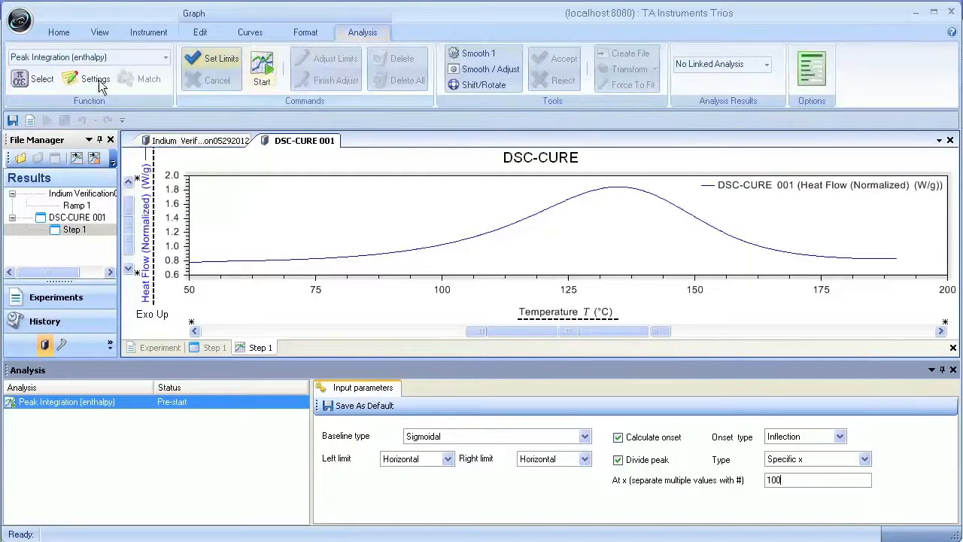
left_click(207, 58)
left_click_drag(190, 264, 220, 263)
mouse_move(896, 260)
left_mouse_down()
mouse_move(874, 260)
mouse_move(886, 259)
left_mouse_up()
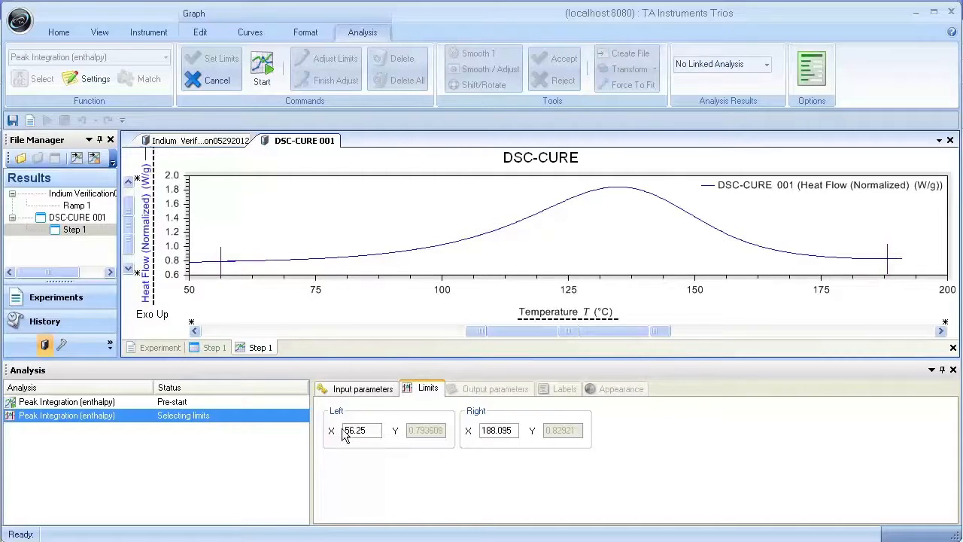
right_click(348, 194)
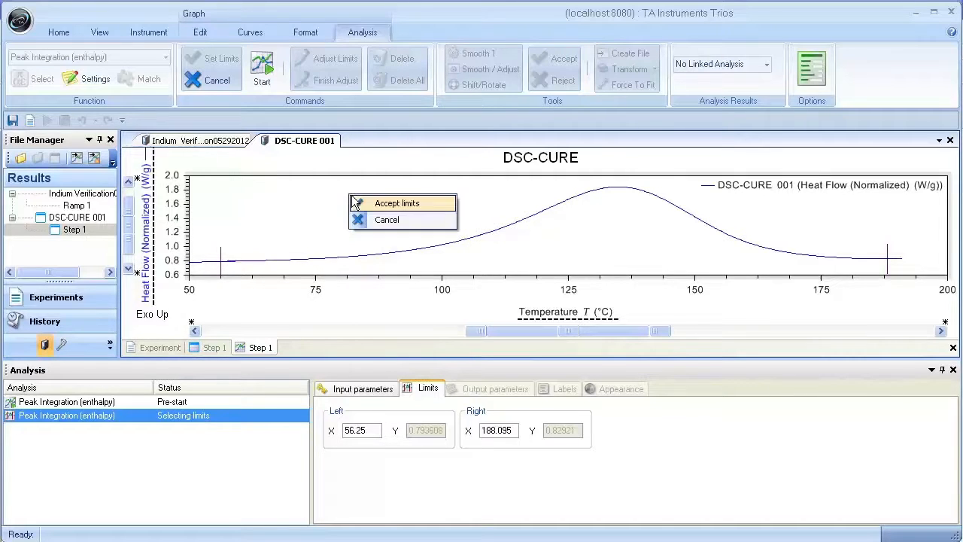
left_click(389, 206)
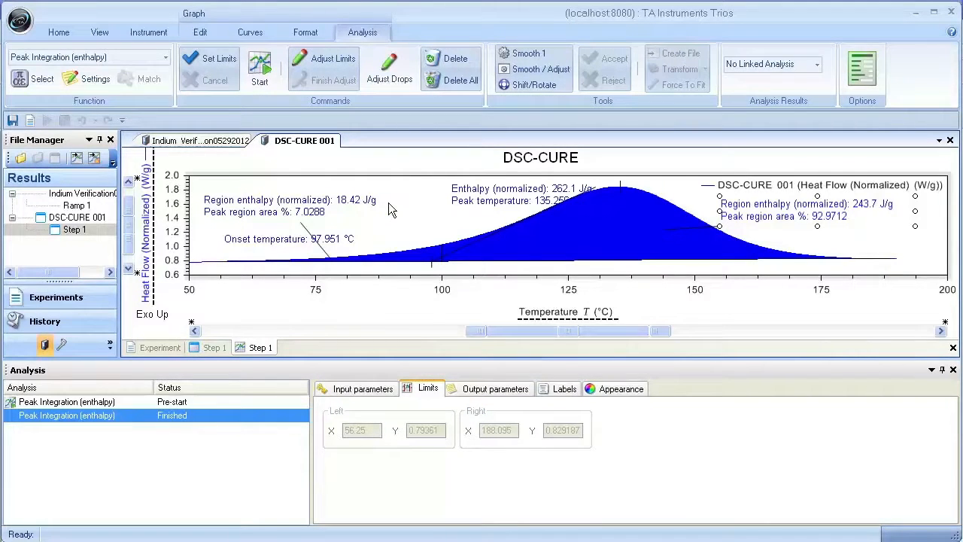
left_click(955, 372)
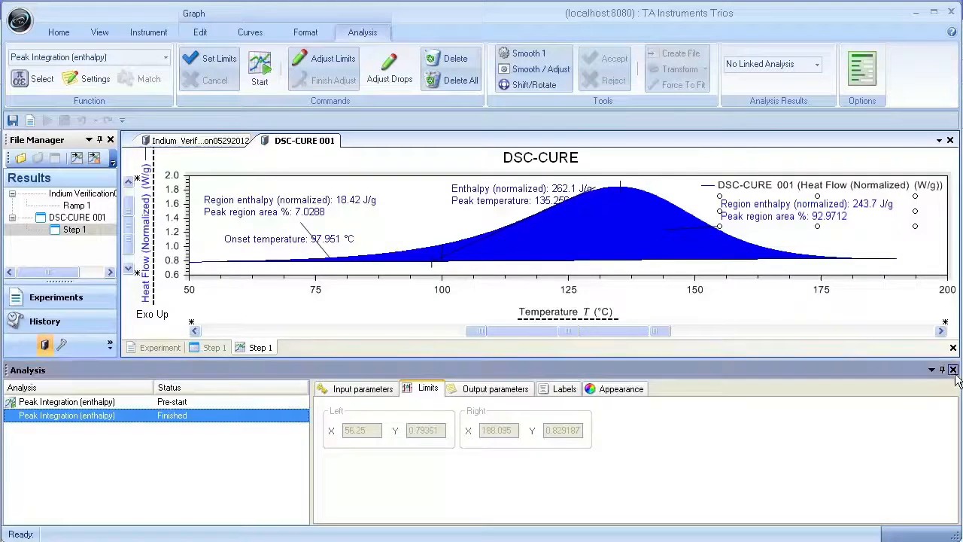
Step: Spread the enthalpy and region labels around the DSC-CURE peak and place the onset temperature label just below the baseline
left_click_drag(480, 236, 512, 199)
left_click_drag(774, 275, 786, 291)
left_click_drag(332, 252, 336, 237)
left_click_drag(316, 345, 447, 418)
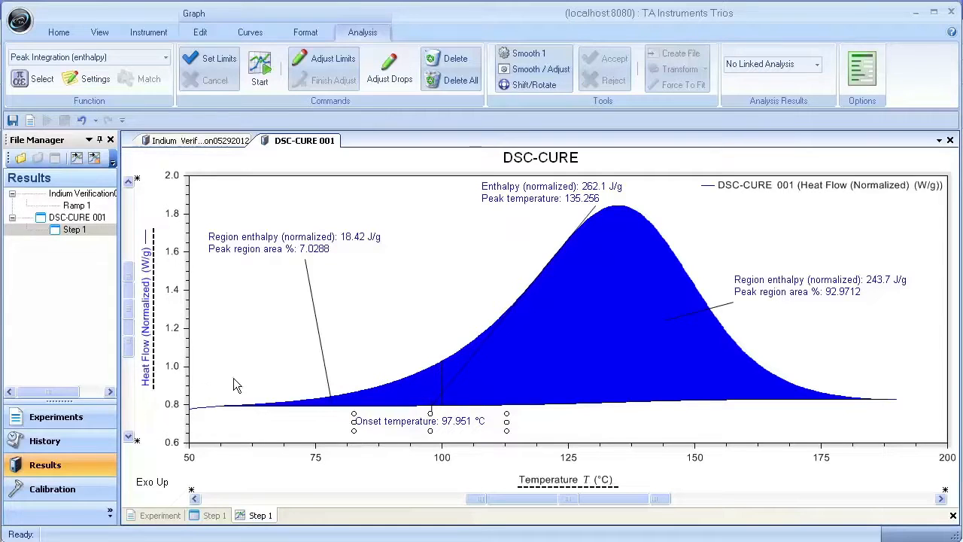
left_click_drag(333, 240, 334, 304)
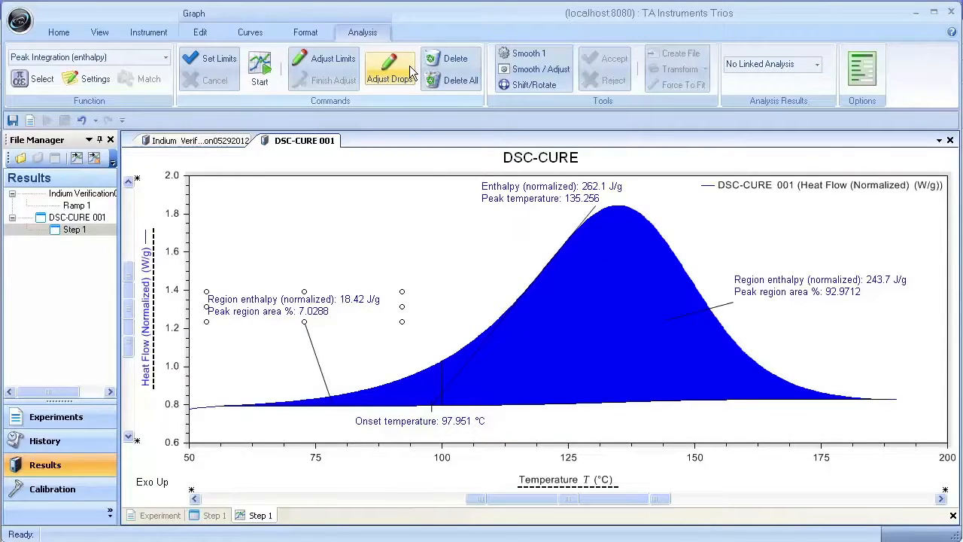
left_click(433, 265)
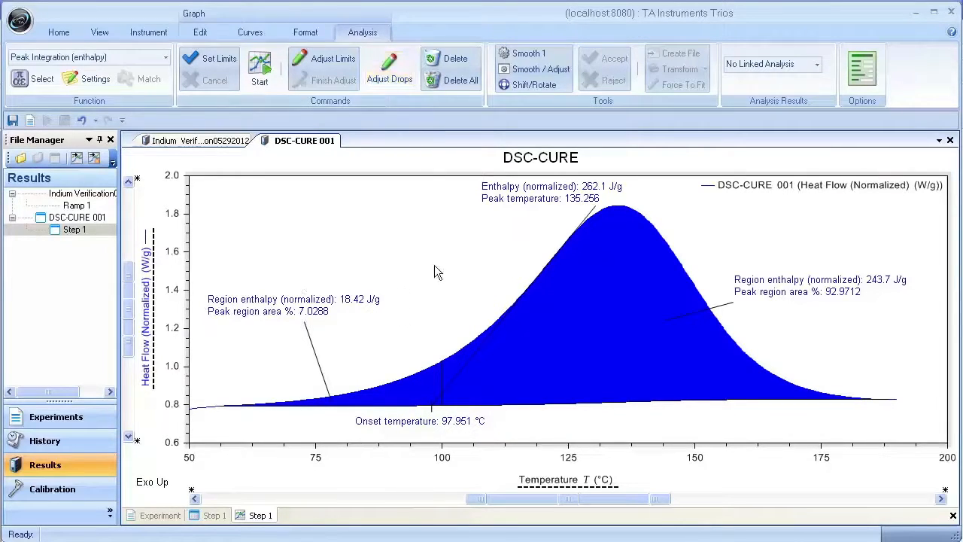
Step: Try adding the Analysis name label to the DSC-CURE graph near the upper left of the plot, and remove it again
left_click(79, 79)
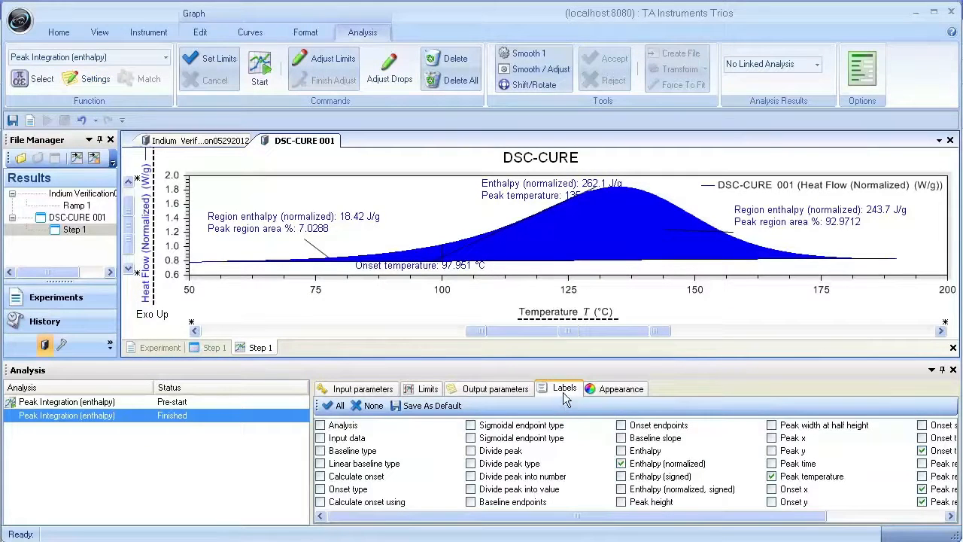
left_click(321, 425)
left_click_drag(572, 263, 229, 190)
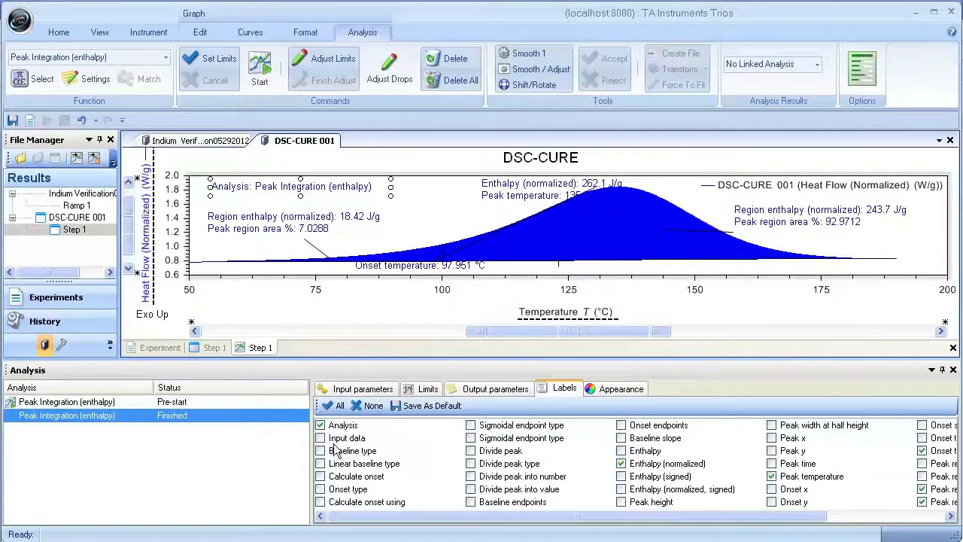
left_click(321, 425)
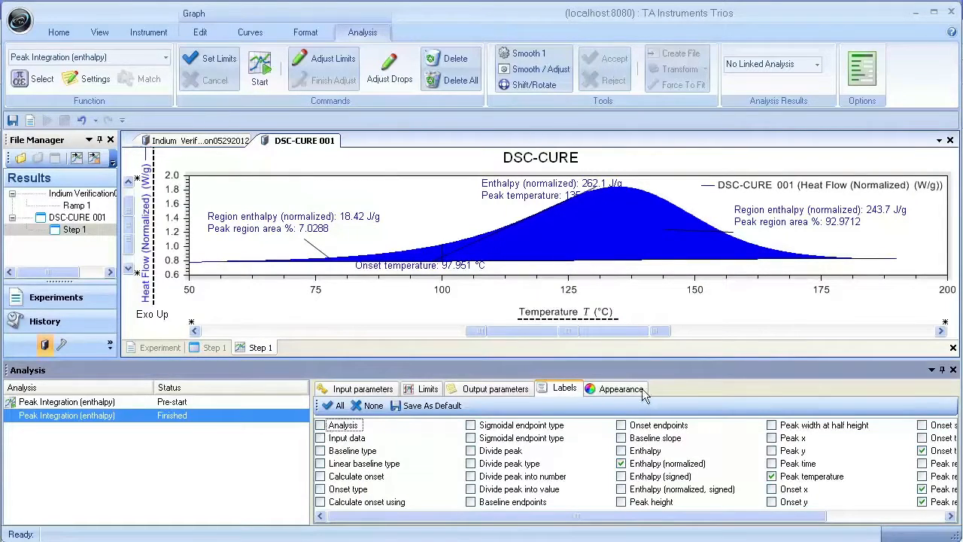
Step: Try the black label, suppressed label names and shading options for the DSC-CURE analysis, keeping Match curve color and restoring the original options
left_click(641, 391)
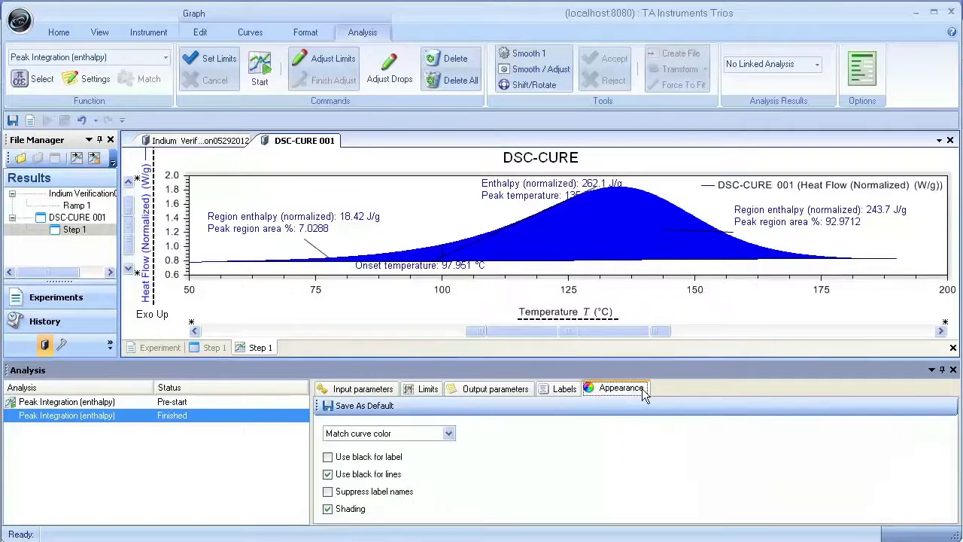
left_click(449, 436)
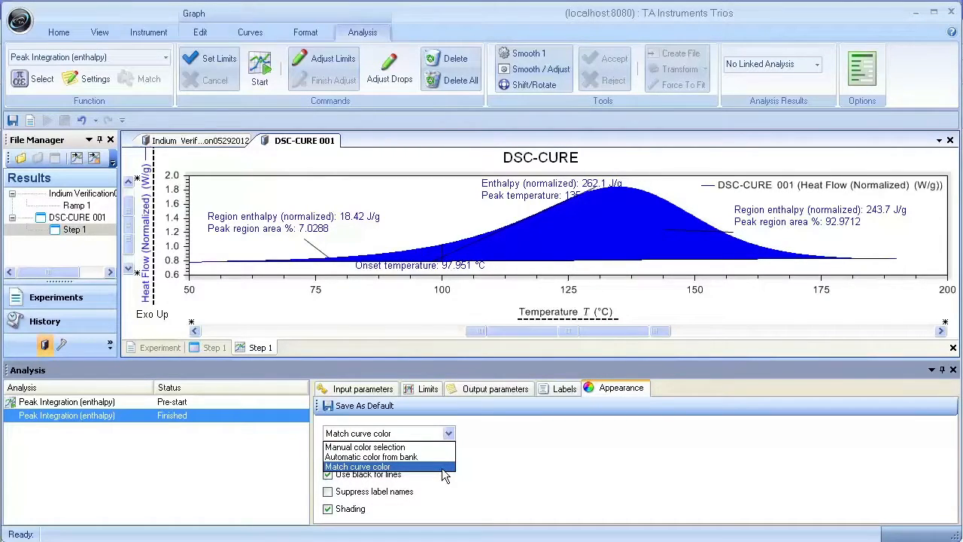
left_click(441, 466)
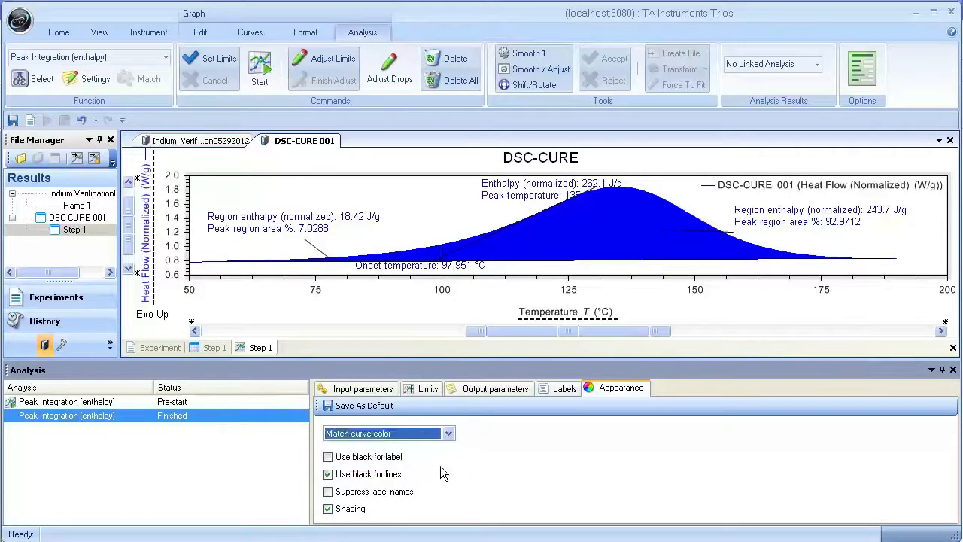
left_click(328, 457)
left_click(328, 458)
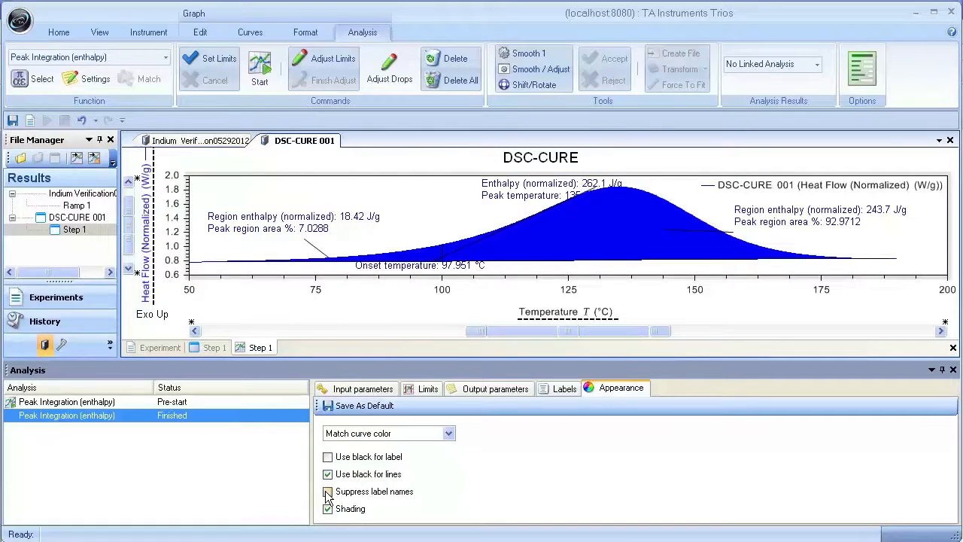
left_click(328, 492)
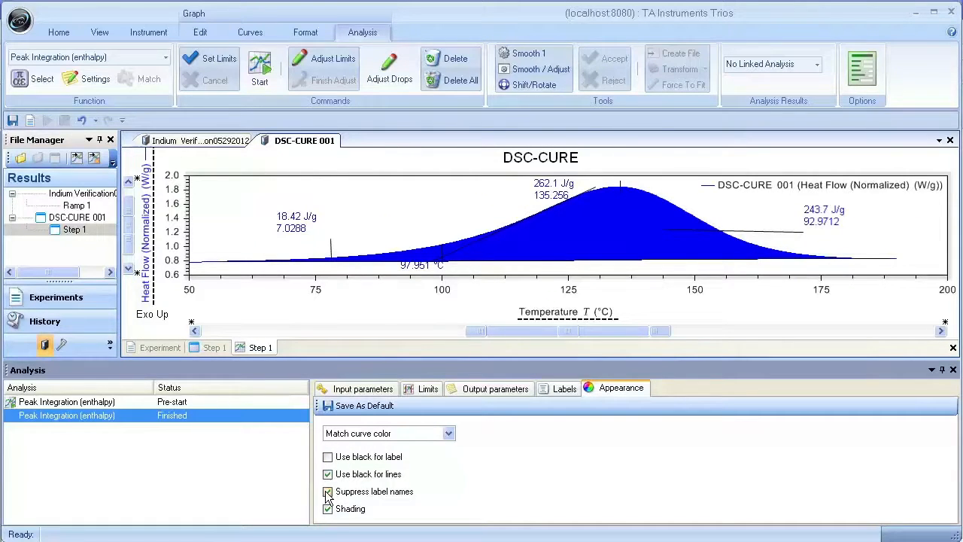
left_click(328, 492)
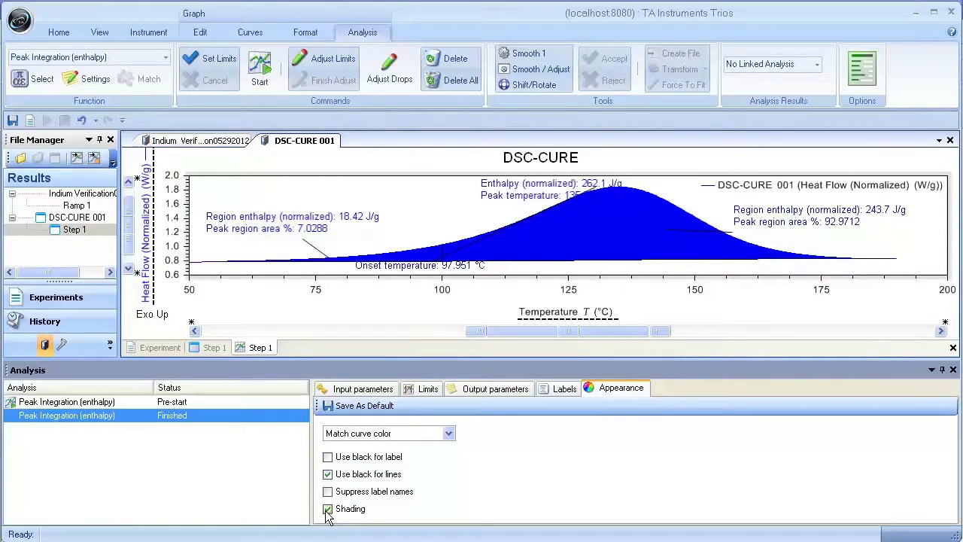
left_click(328, 509)
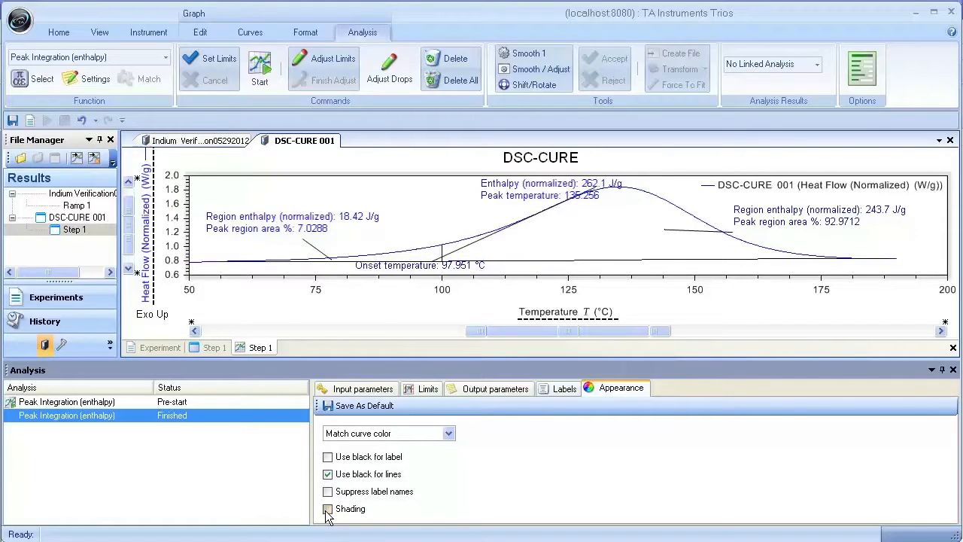
left_click(328, 509)
left_click(952, 370)
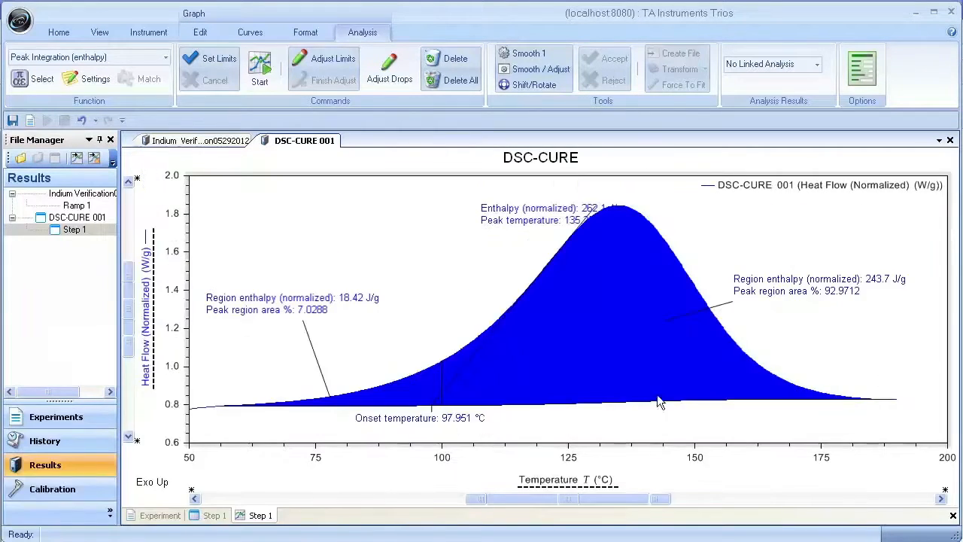
Step: Move the total enthalpy label and both region enthalpy labels to clear positions beside the shaded DSC-CURE peak
left_click_drag(522, 213, 564, 188)
left_click_drag(768, 280, 768, 271)
left_click_drag(367, 297, 364, 342)
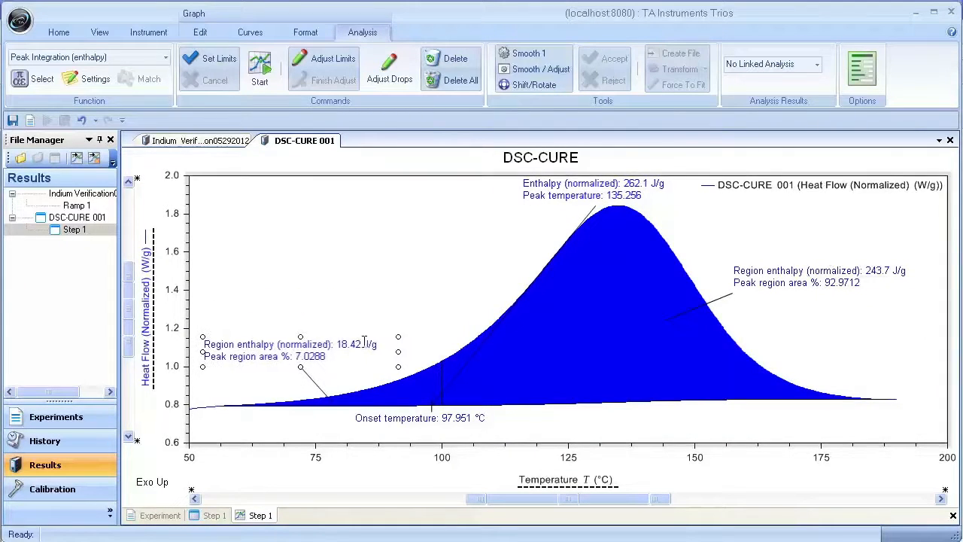
Step: Review the indium and DSC-CURE graphs, and open the DSC-PET 001 data file from the TRIOS folder
left_click(220, 143)
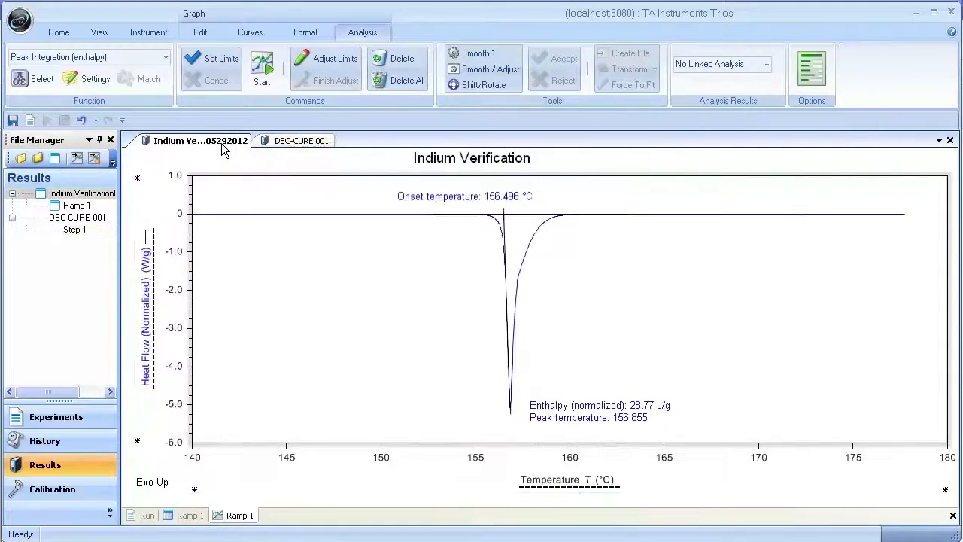
left_click(294, 143)
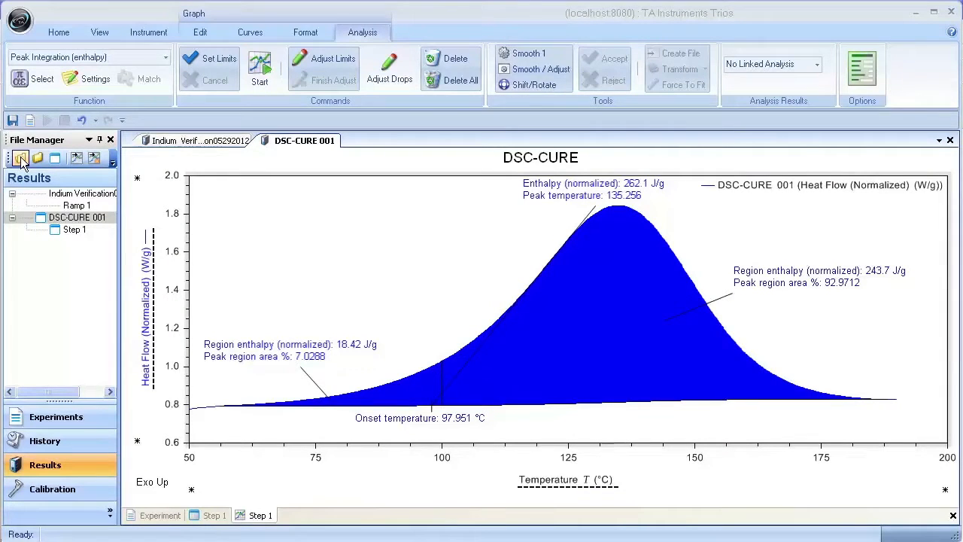
left_click(20, 159)
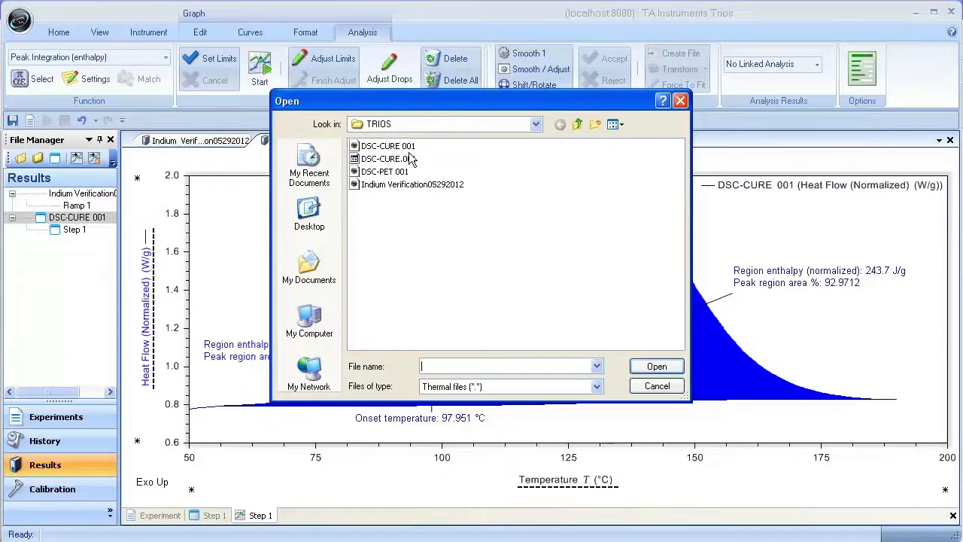
left_click(393, 173)
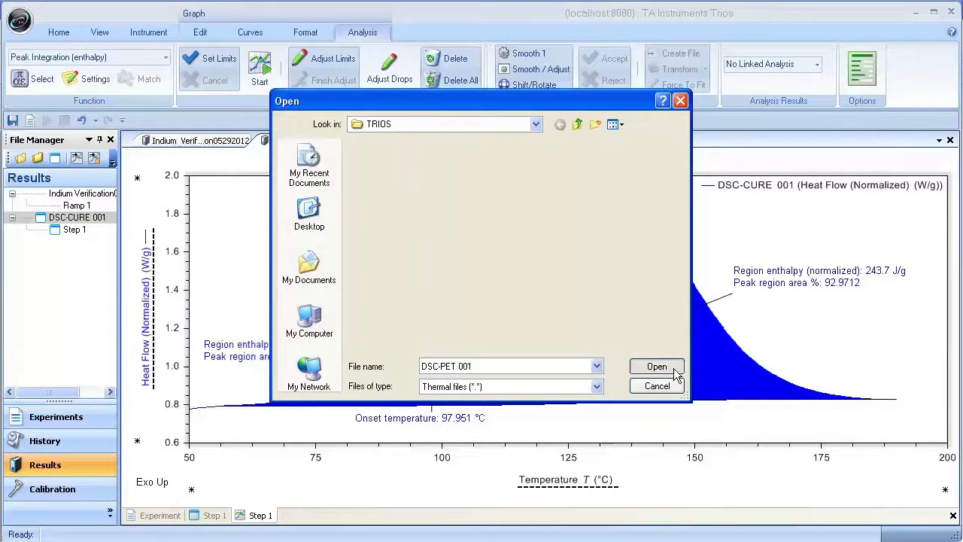
left_click(673, 367)
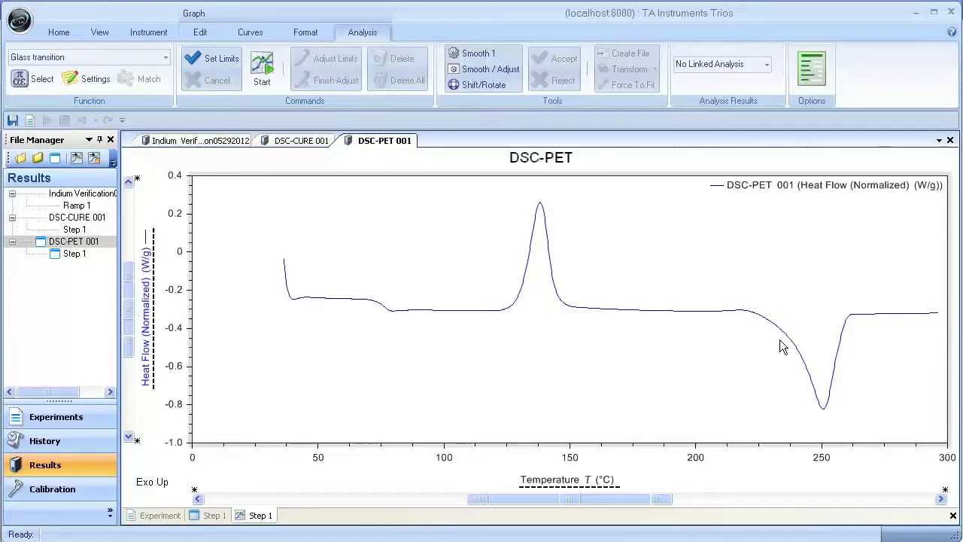
Step: Zoom the DSC-PET graph to the glass transition region, spanning about 47 °C to 117 °C
left_click_drag(310, 267, 466, 350)
left_click_drag(279, 234, 820, 349)
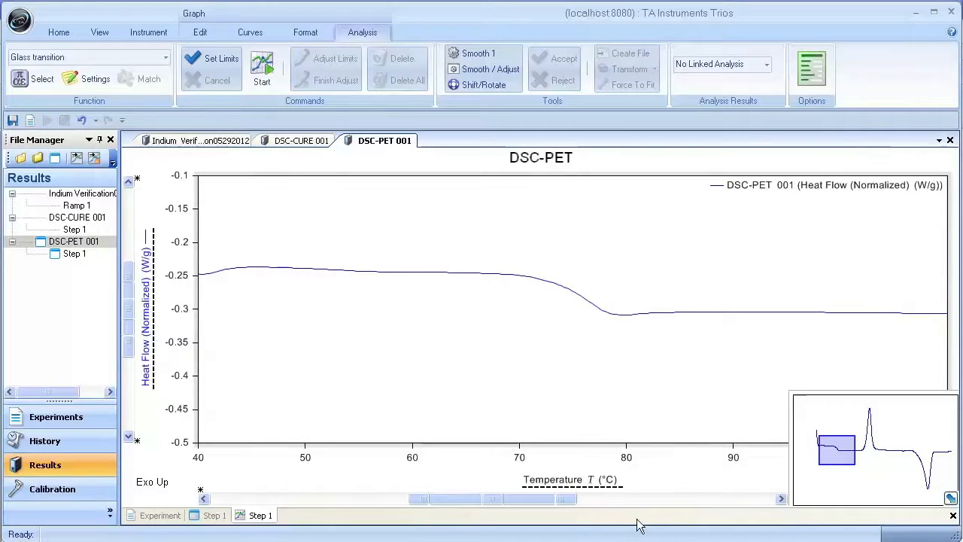
left_click_drag(500, 502, 531, 504)
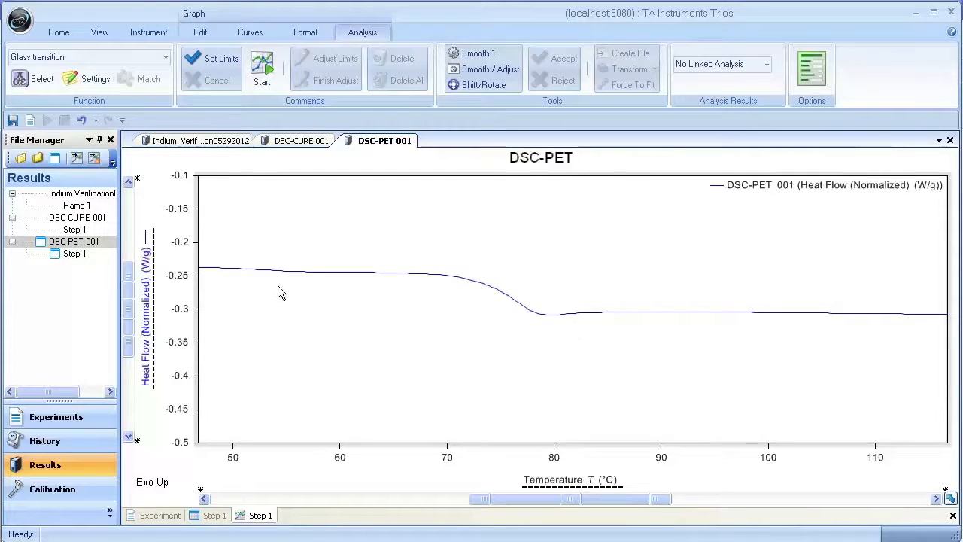
left_click_drag(283, 270, 828, 396)
right_click(454, 361)
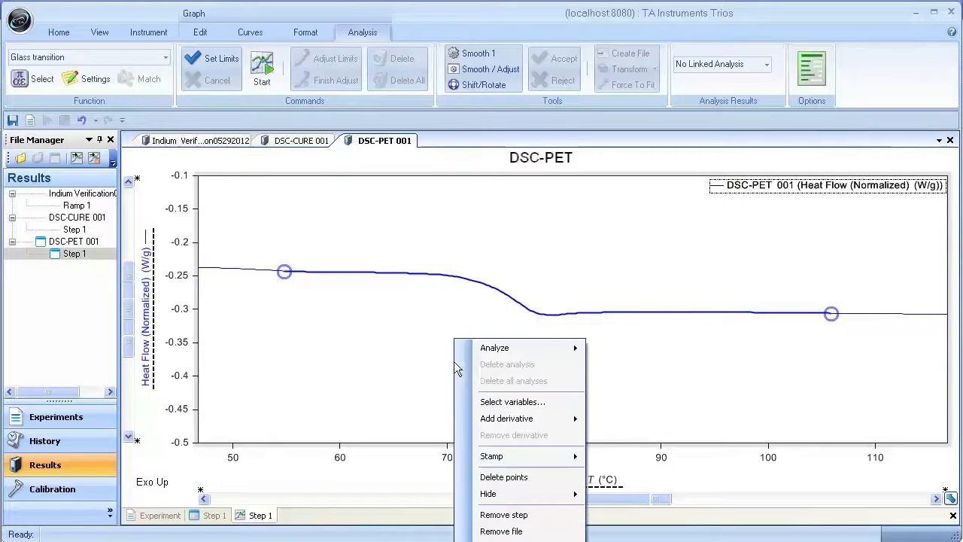
mouse_move(518, 356)
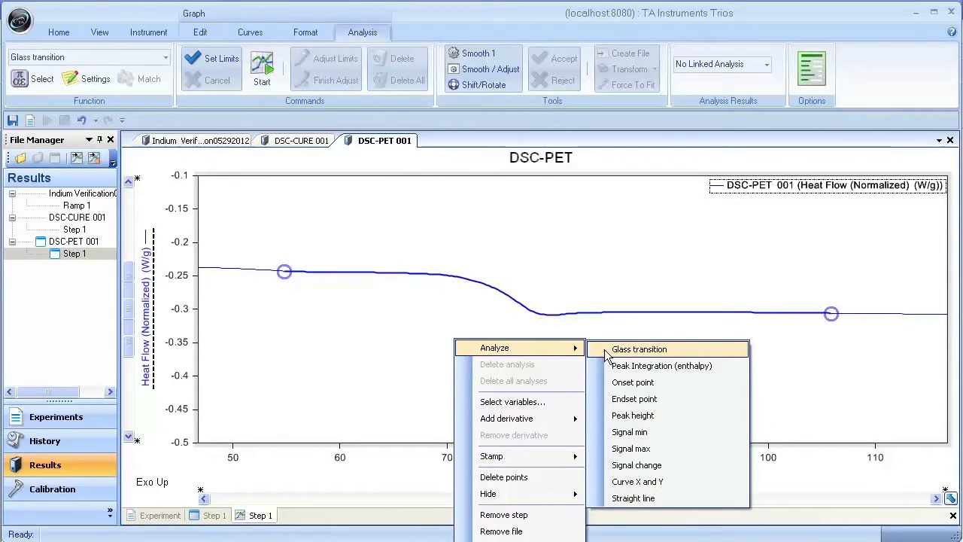
left_click(387, 301)
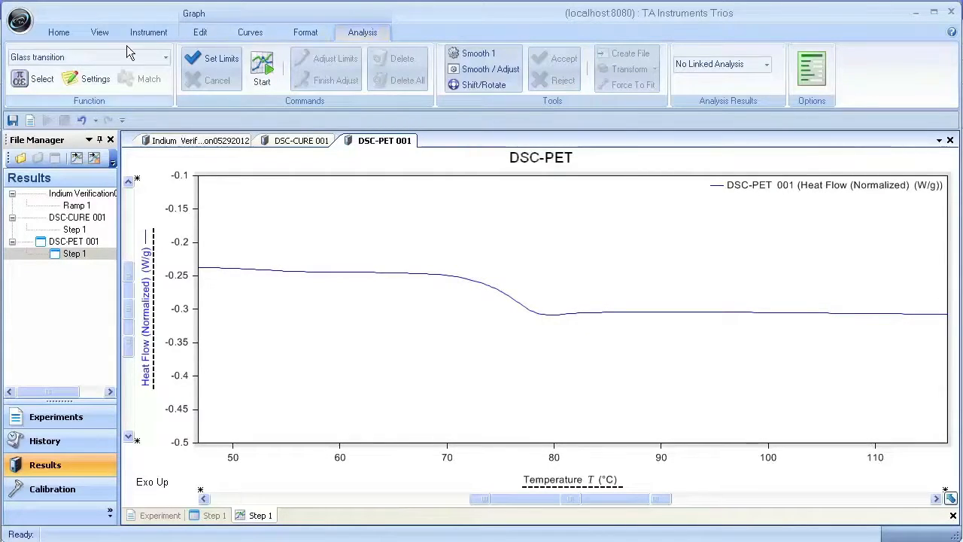
Step: Choose the Glass transition function for the DSC-PET curve, open its analysis settings and keep the Half height midpoint type
left_click(166, 58)
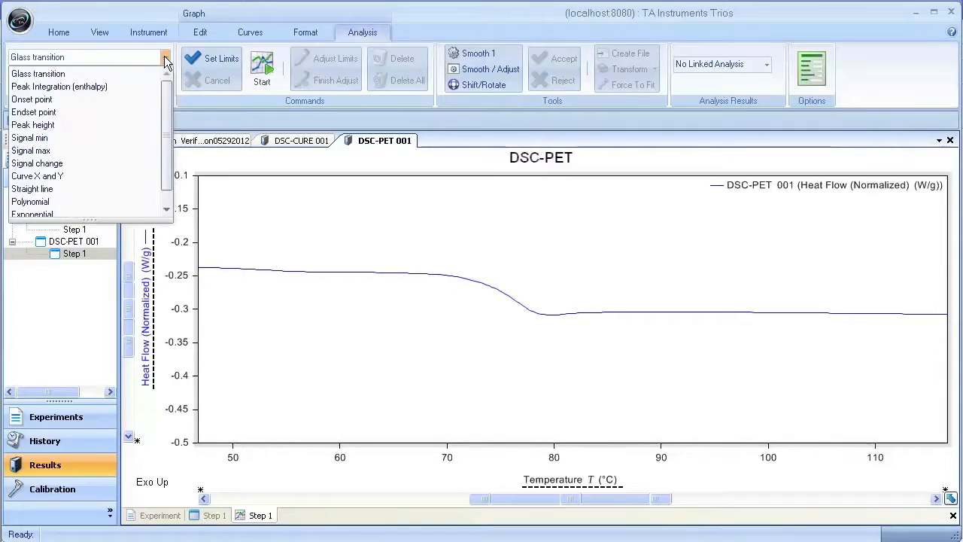
left_click(115, 73)
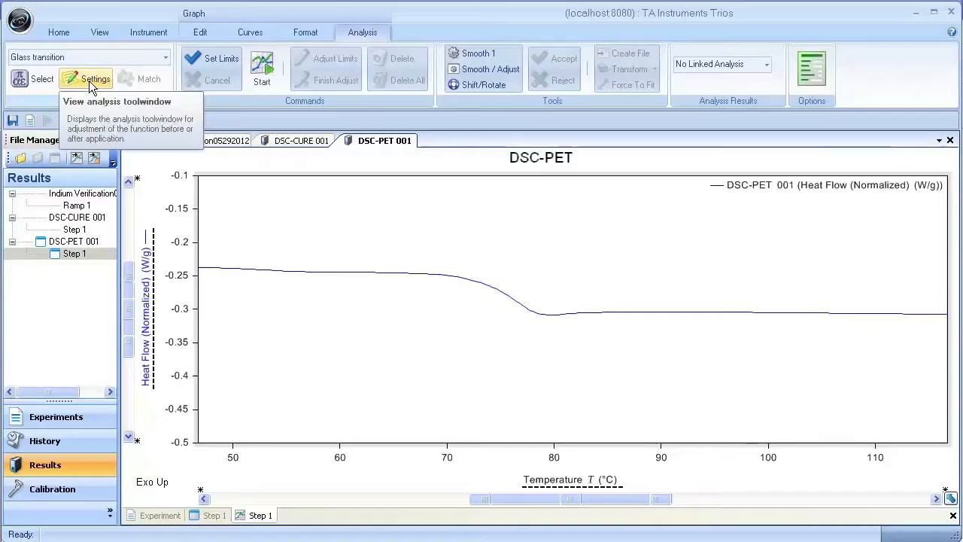
left_click(90, 80)
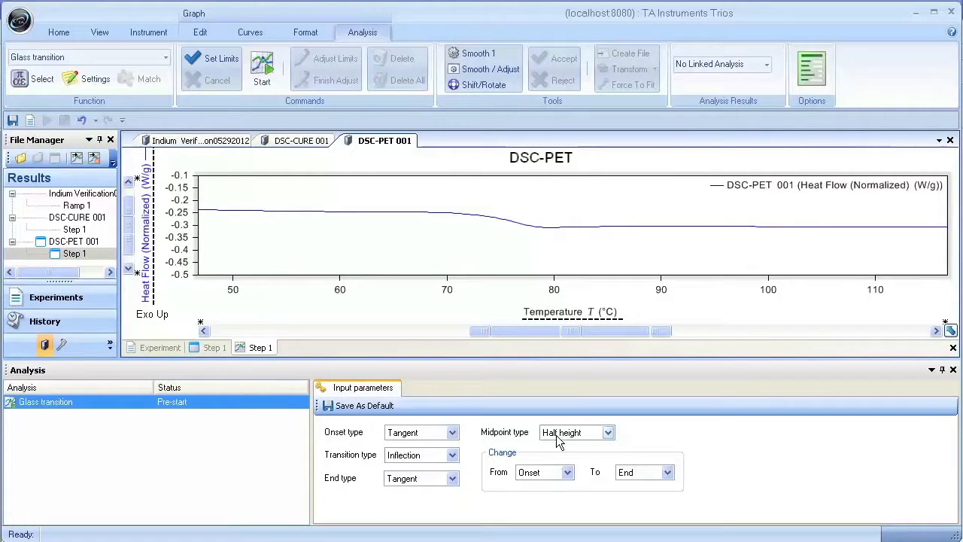
left_click(608, 434)
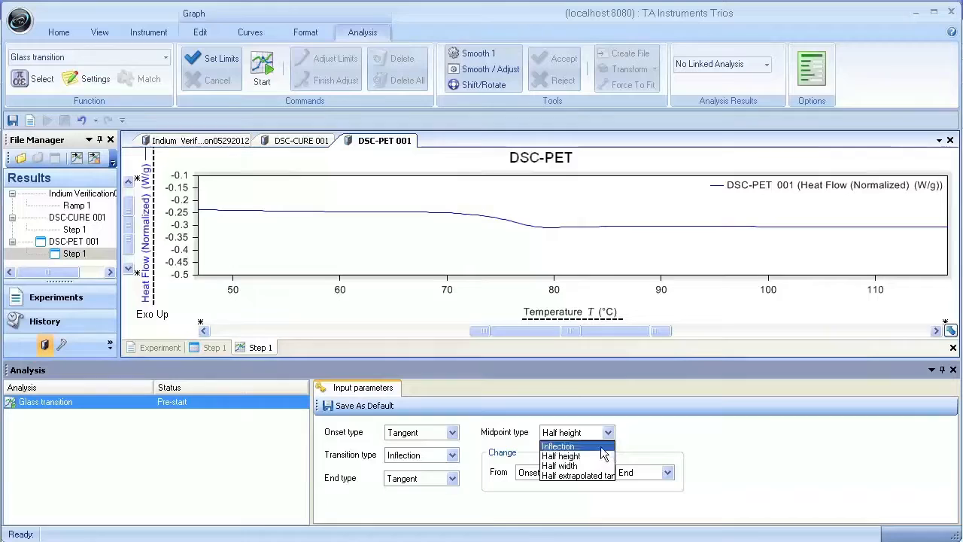
left_click(563, 456)
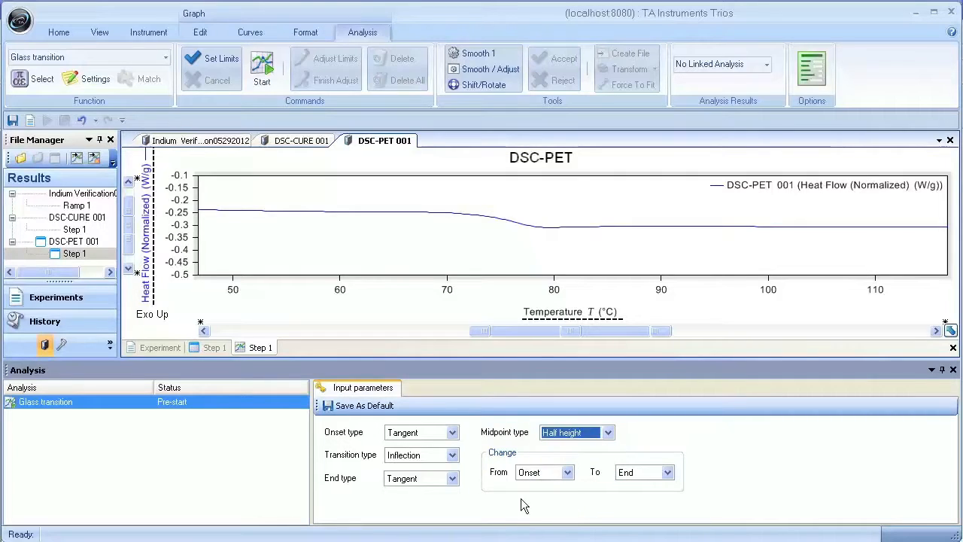
Step: Review the available onset type and transition type options, keeping Tangent for the onset and Inflection for the transition
left_click(451, 433)
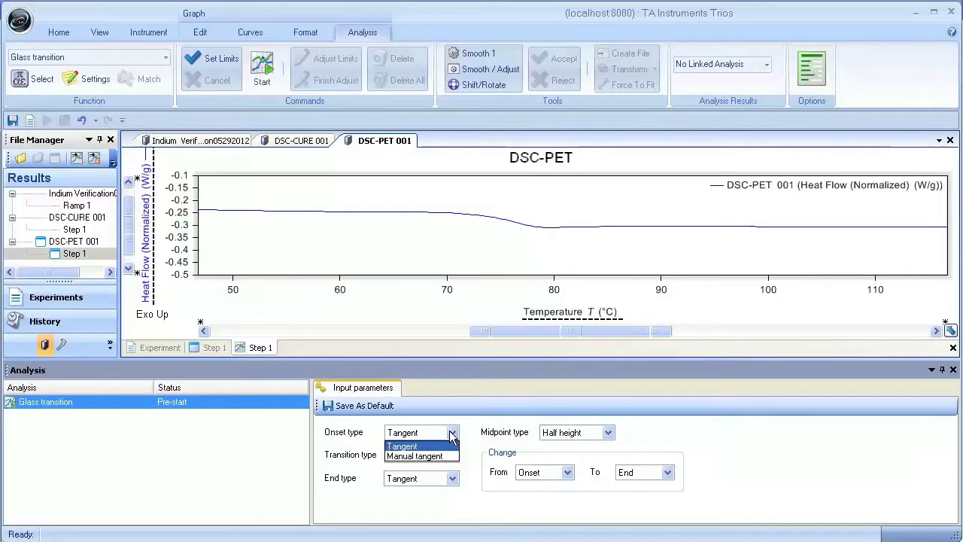
left_click(451, 435)
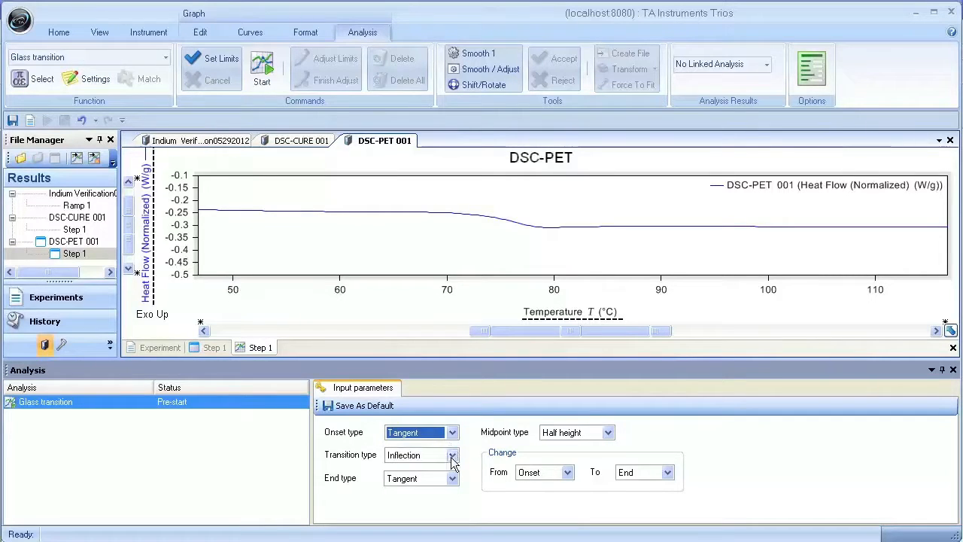
left_click(452, 457)
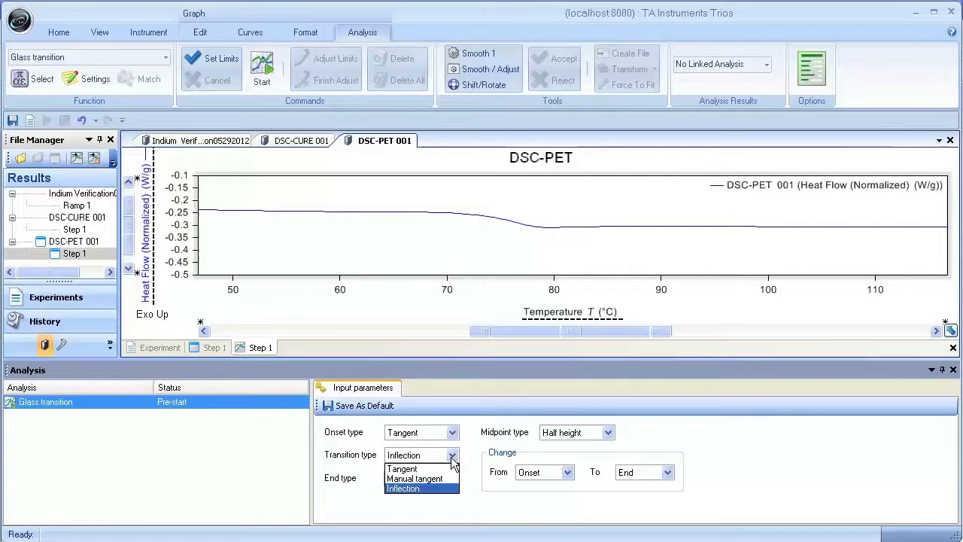
left_click(502, 496)
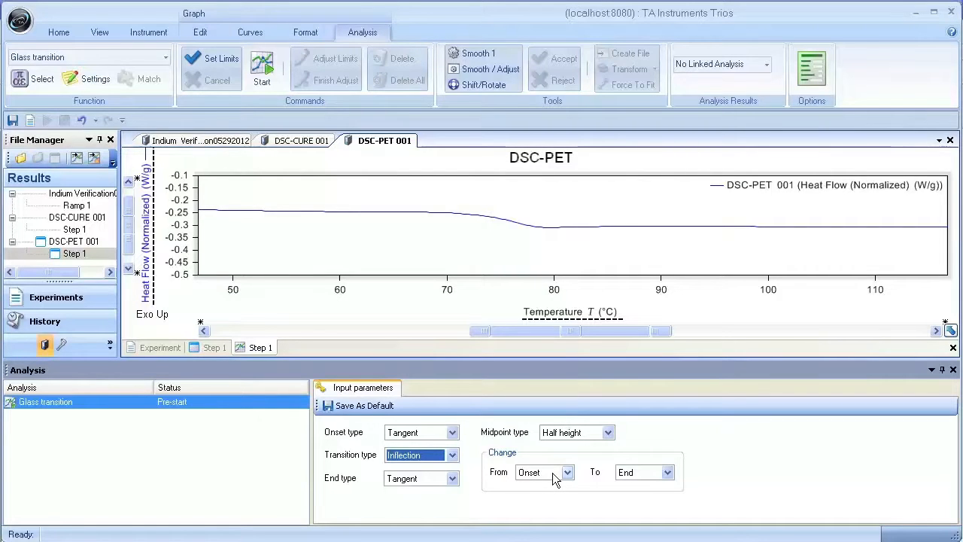
Step: Open the TRIOS Online Help and look up the Glass transition topic among the available analysis functions
left_click(100, 32)
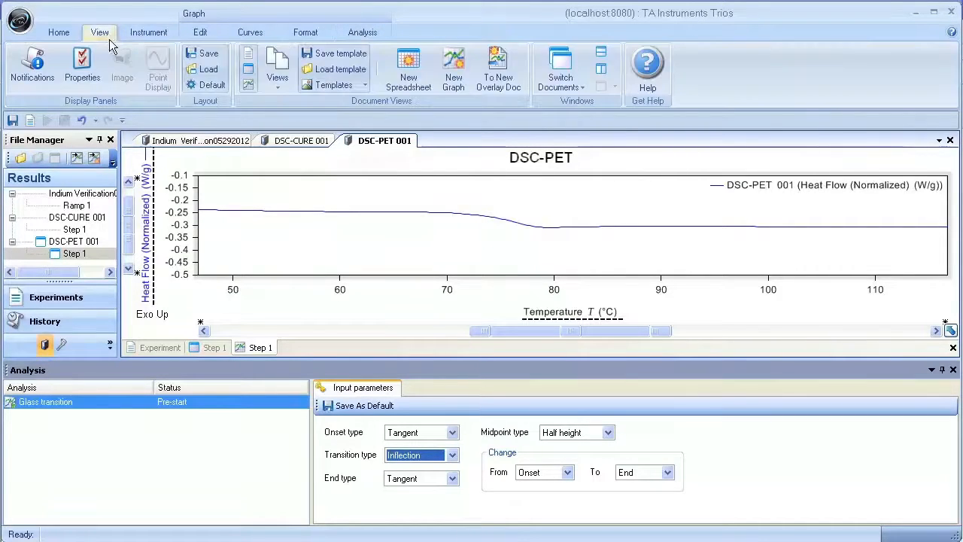
left_click(829, 69)
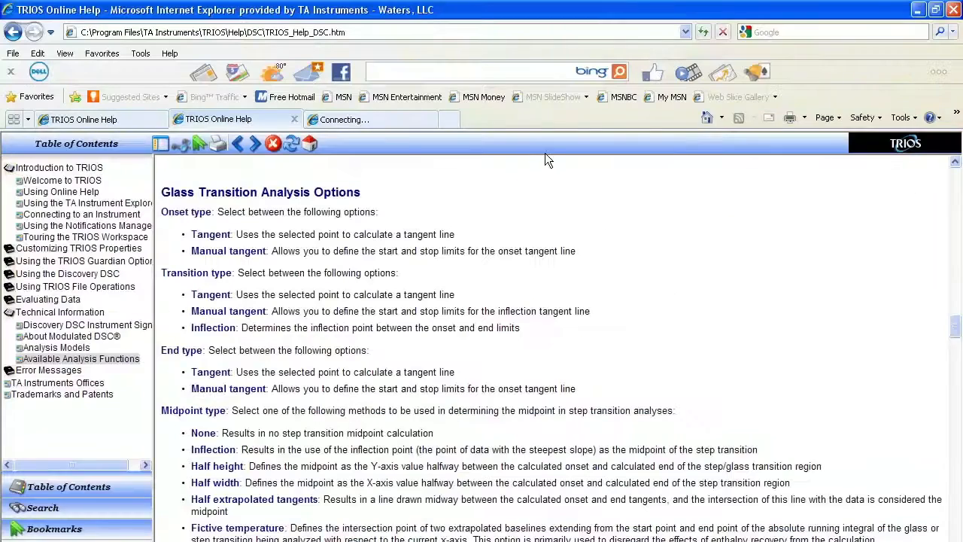
left_click(372, 130)
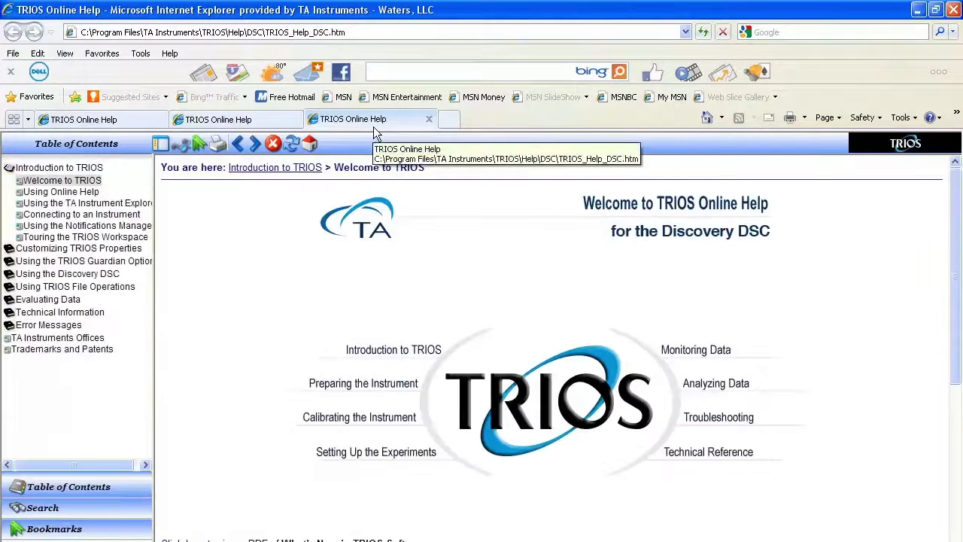
left_click(715, 385)
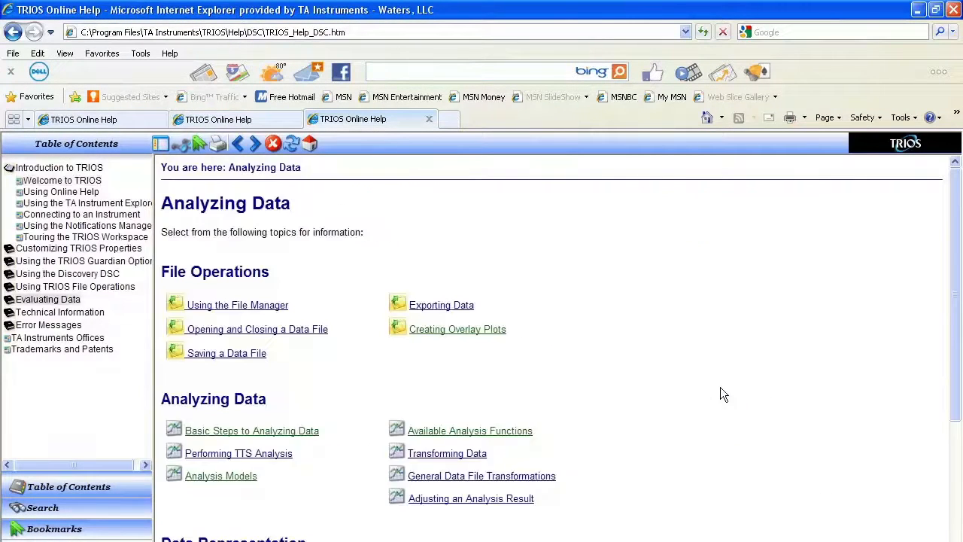
left_click(456, 434)
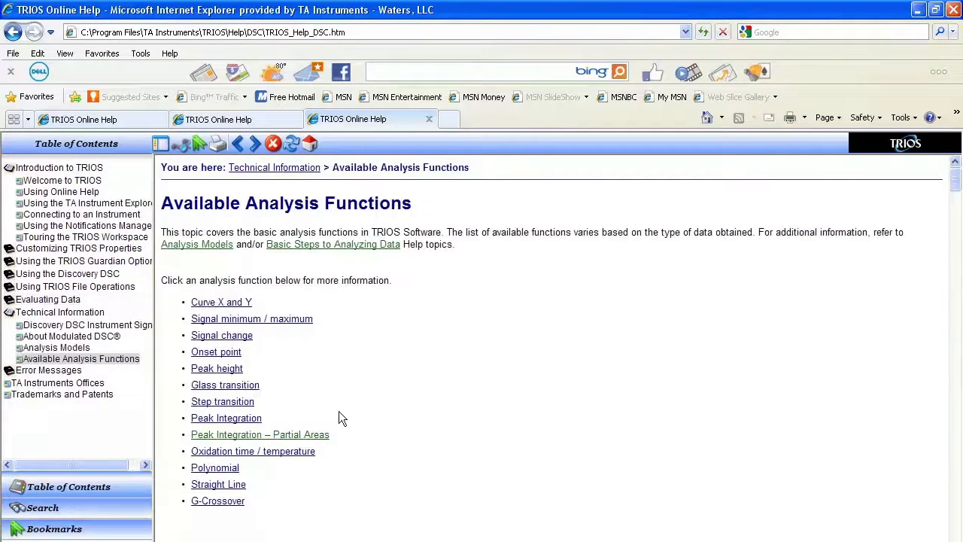
left_click(226, 384)
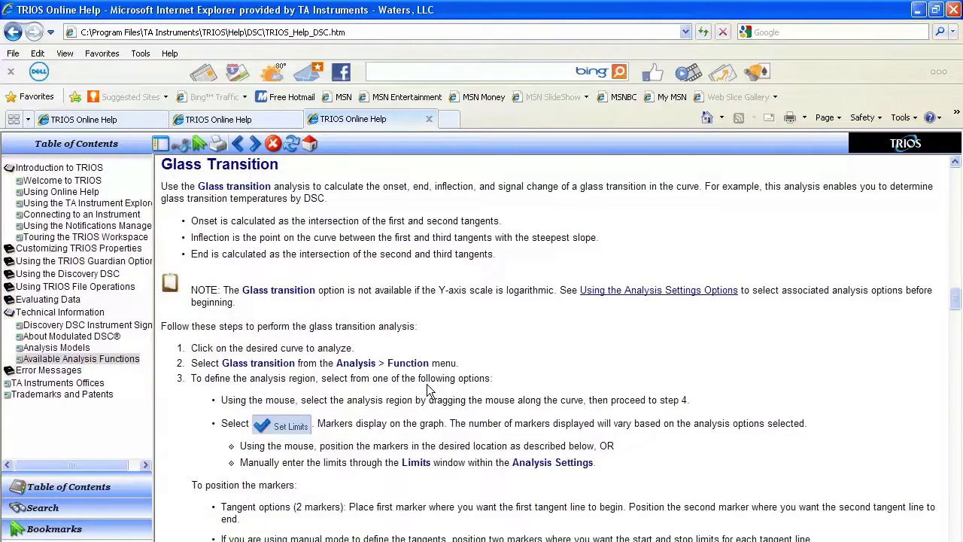
Step: Read the analysis steps and the onset, transition, end, midpoint and change option descriptions, and close all help tabs
scroll(426, 389, "down", 10)
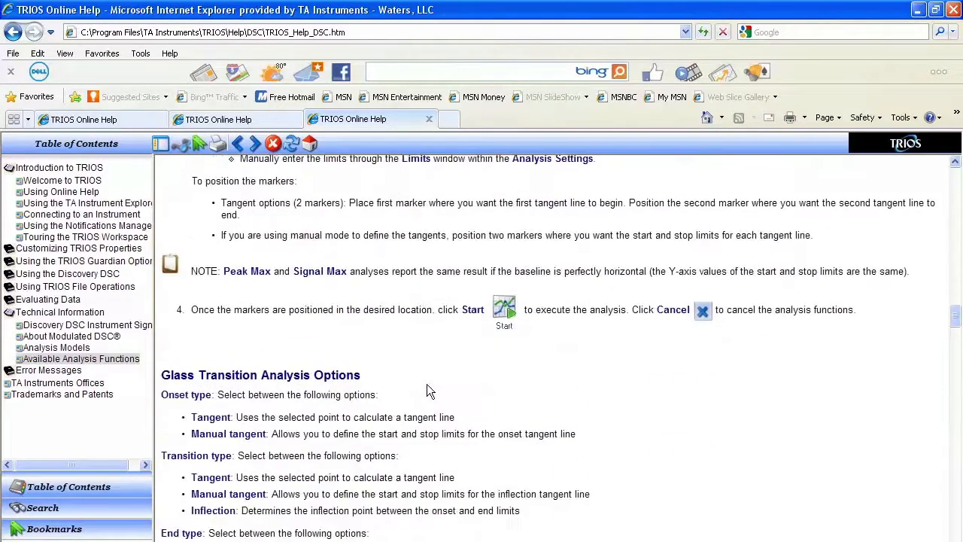
scroll(427, 384, "down", 7)
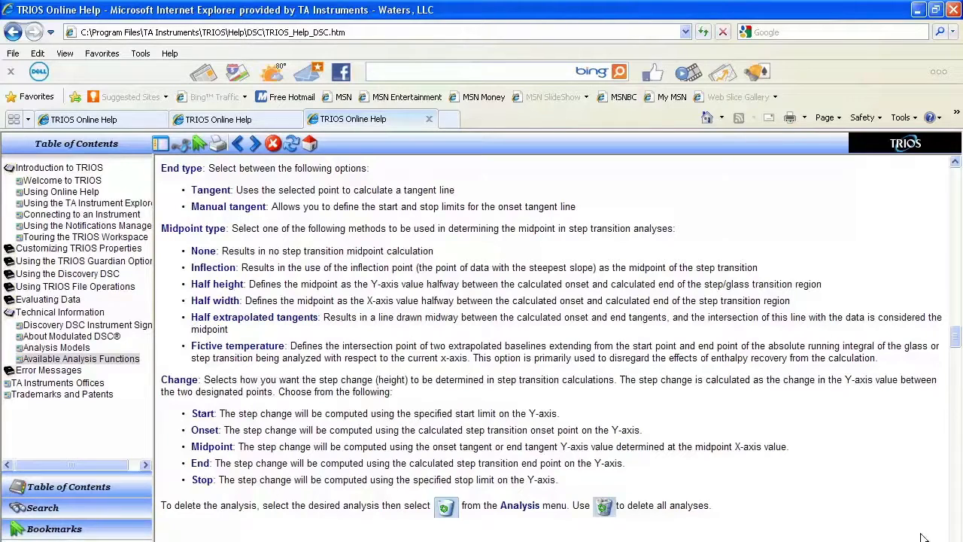
left_click(952, 9)
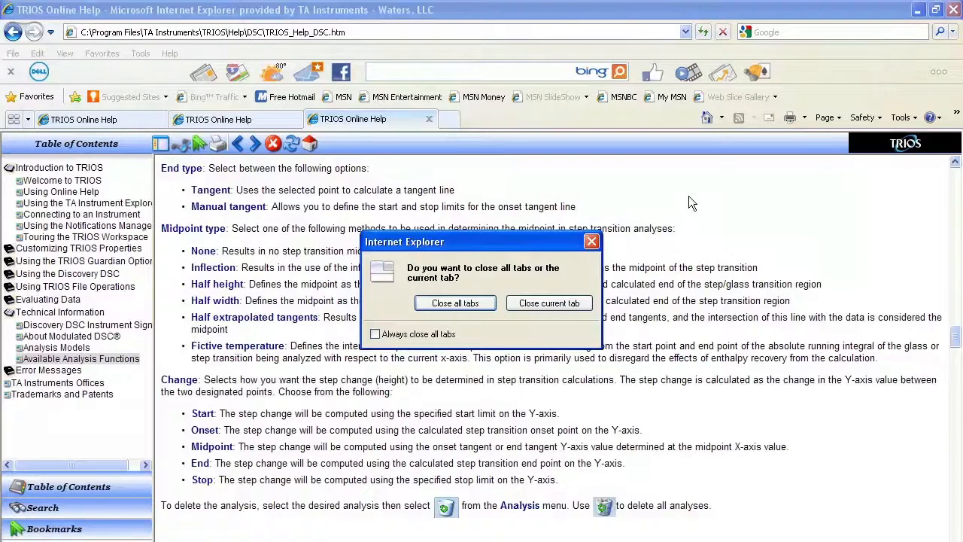
left_click(455, 304)
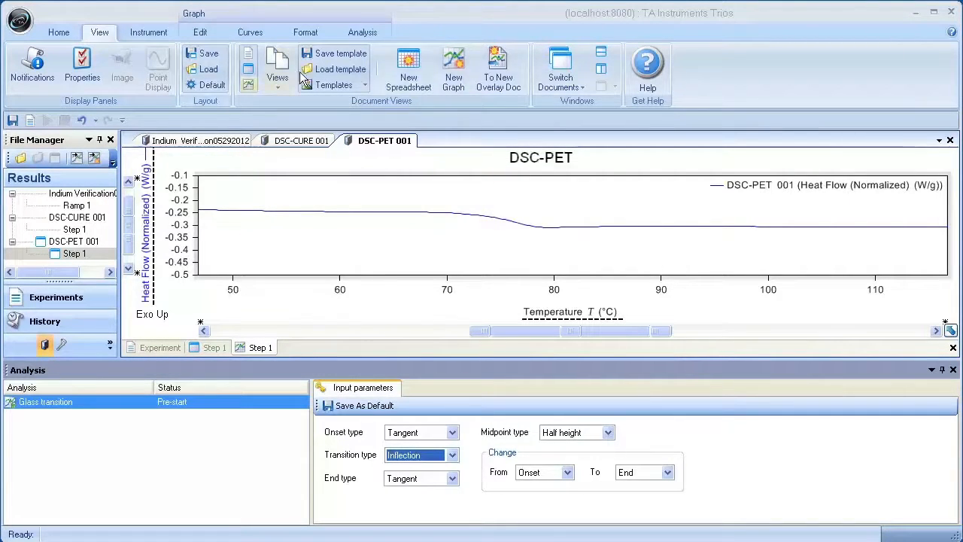
Step: Start setting limits on the DSC-PET curve, placing the onset marker at about 65 °C and the end marker at about 89 °C
left_click(364, 32)
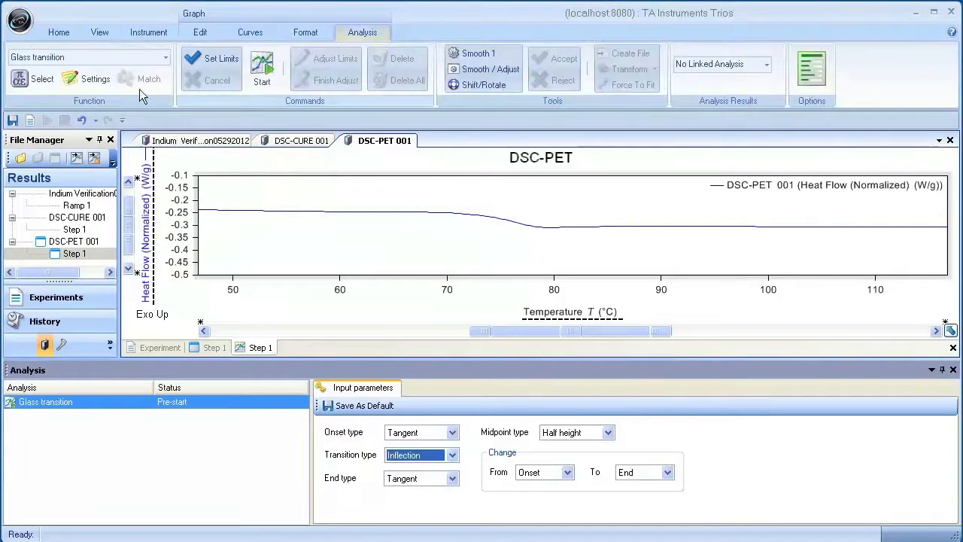
left_click(203, 64)
left_click_drag(240, 216, 380, 225)
left_click_drag(910, 233, 646, 234)
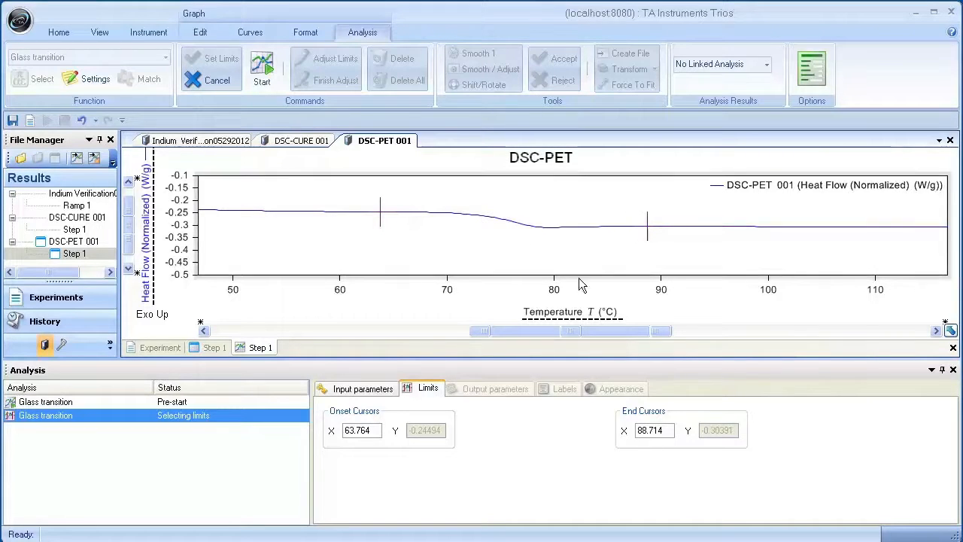
left_click_drag(380, 217, 393, 217)
Step: Set the onset limit to exactly 60 °C and the end limit to 90 °C, and accept the limits to run the glass transition analysis
left_click_drag(383, 430, 310, 432)
key("BackSpace")
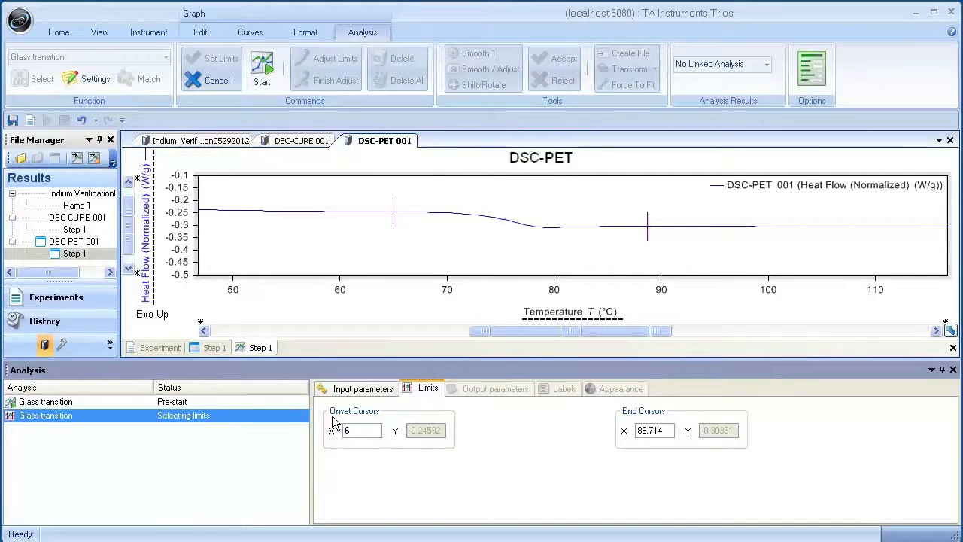
key("Tab")
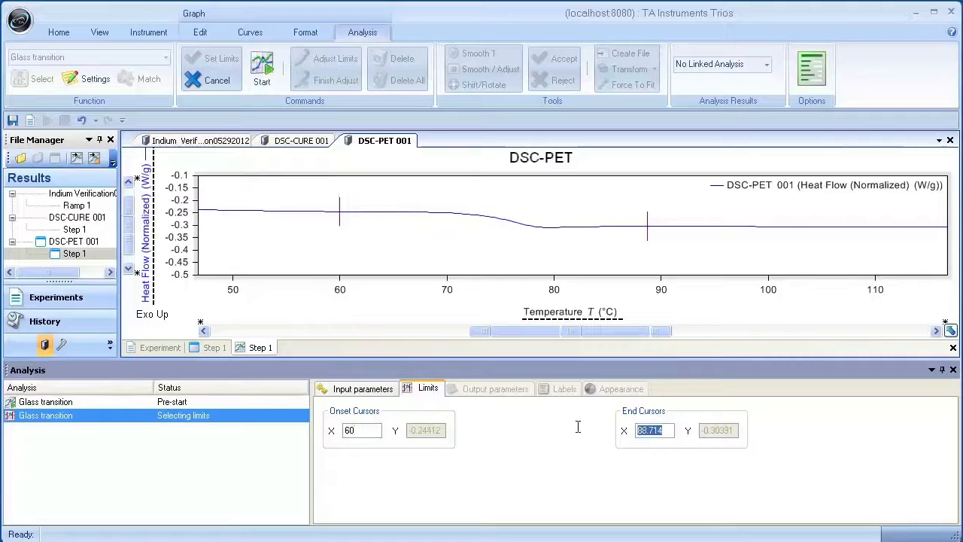
type("90")
right_click(537, 197)
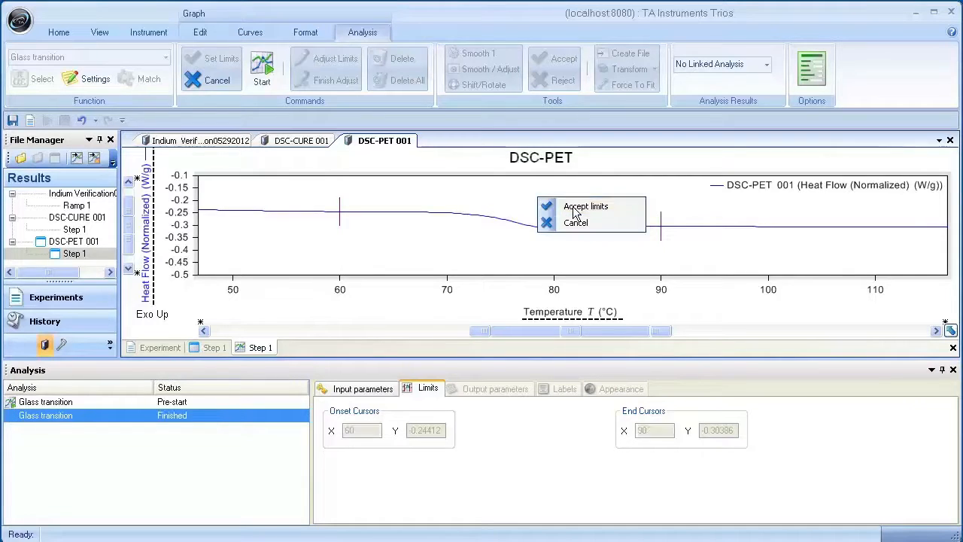
left_click(573, 209)
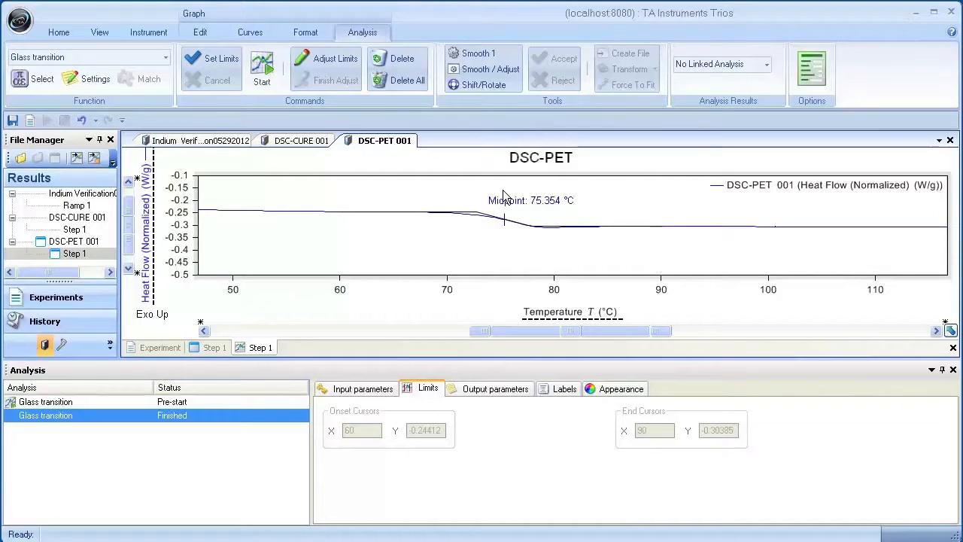
Step: Add the Analysis, Midpoint type, Onset x and End x labels to the glass transition result, check the appearance options and close the analysis settings
left_click(565, 390)
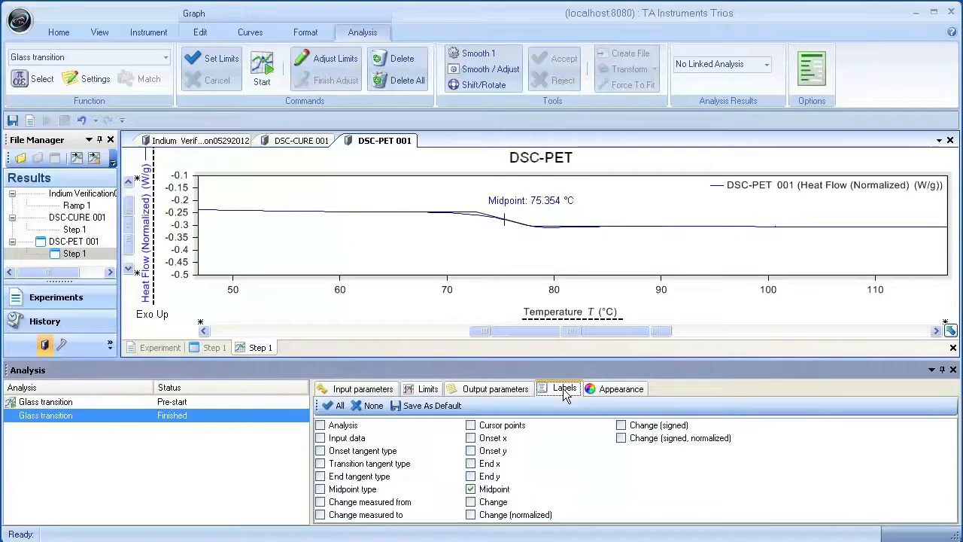
left_click(320, 426)
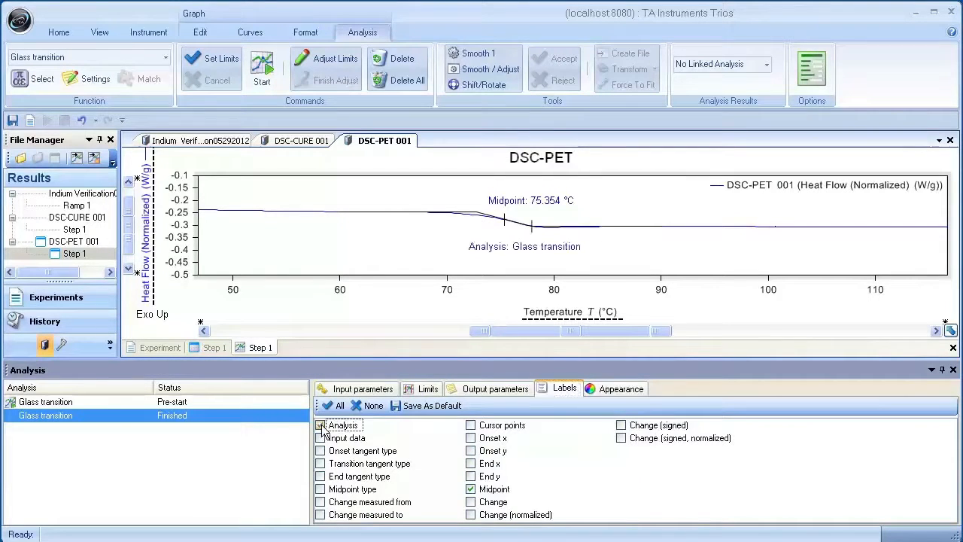
left_click(320, 489)
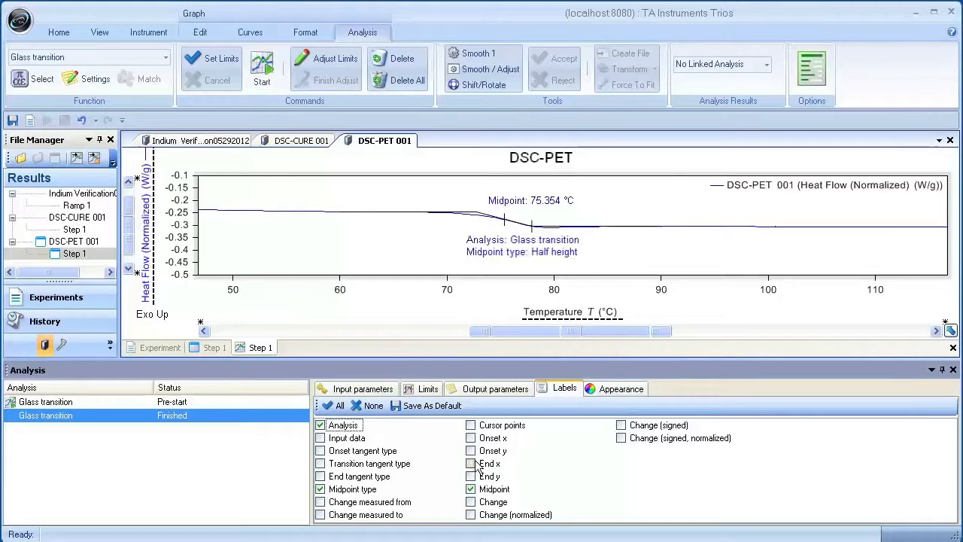
left_click(471, 438)
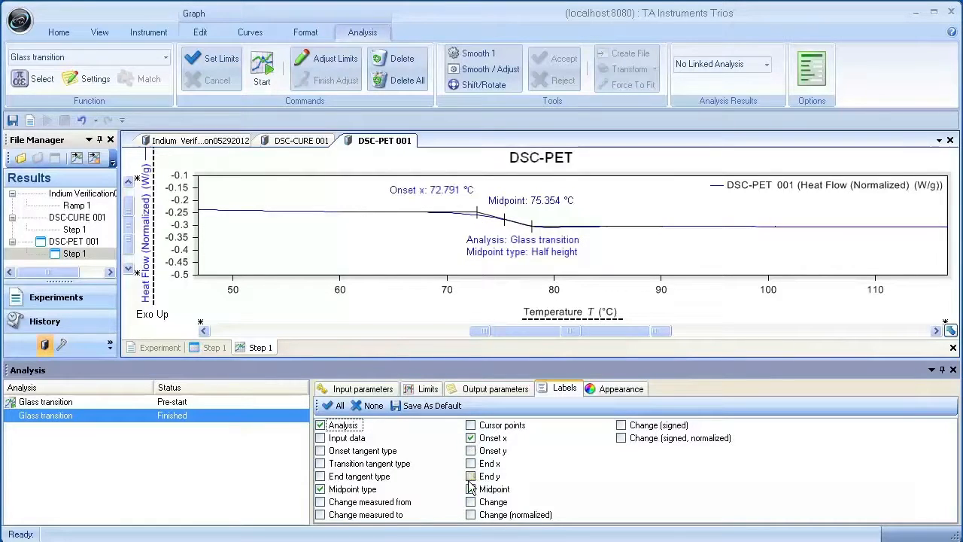
left_click(471, 464)
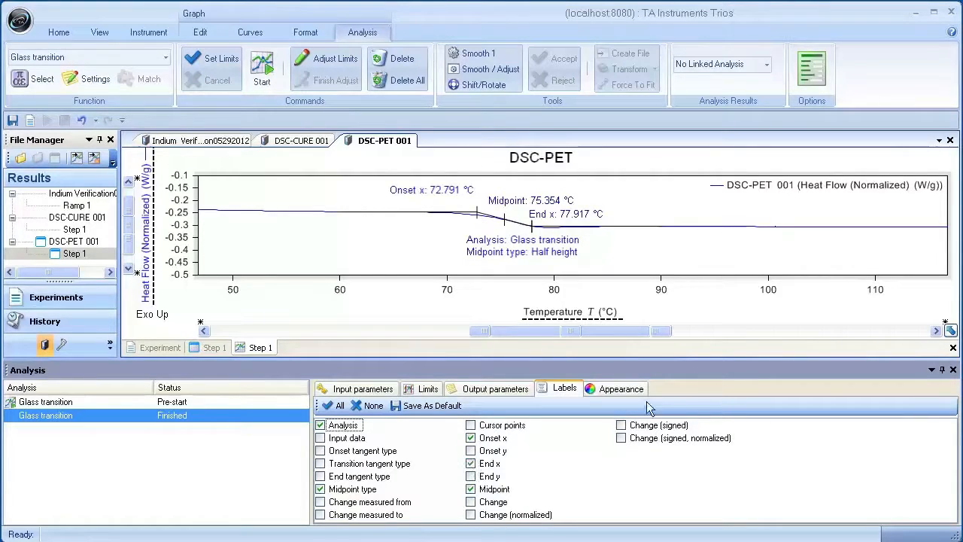
left_click(620, 390)
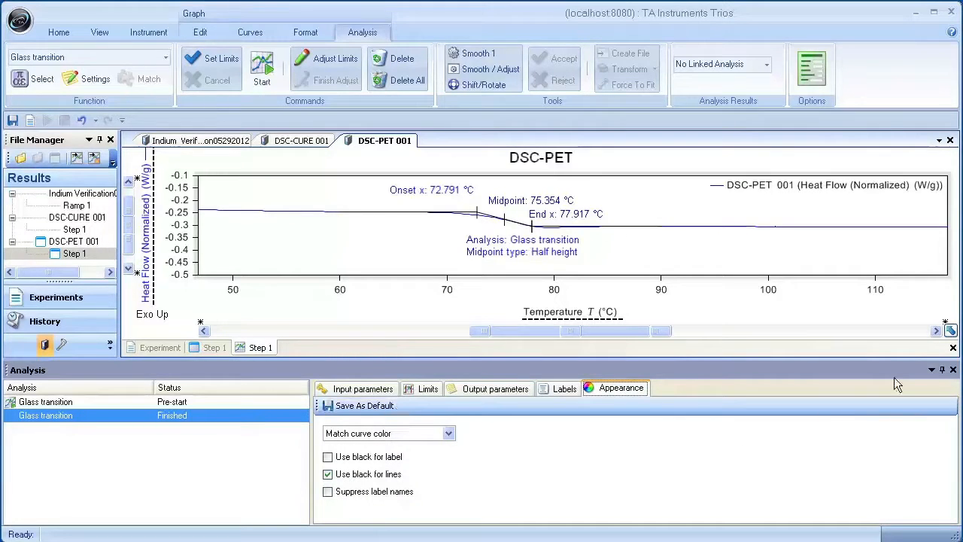
left_click(952, 370)
Step: Move the analysis description and End x labels below the curve, the Midpoint label beside its marker and the Onset x label just above its marker
left_click(525, 378)
left_click_drag(524, 378, 568, 381)
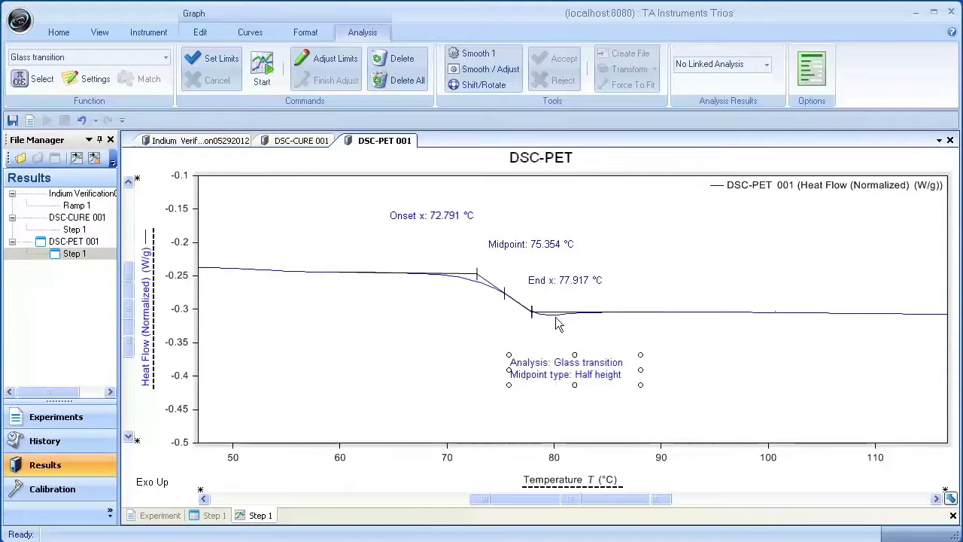
left_click_drag(556, 280, 553, 329)
left_click_drag(533, 246, 565, 285)
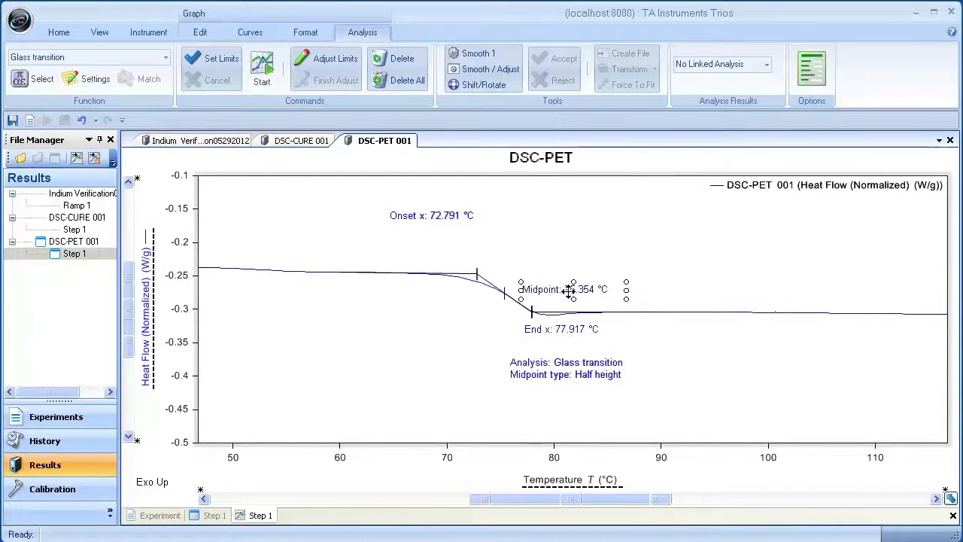
left_click_drag(463, 221, 515, 258)
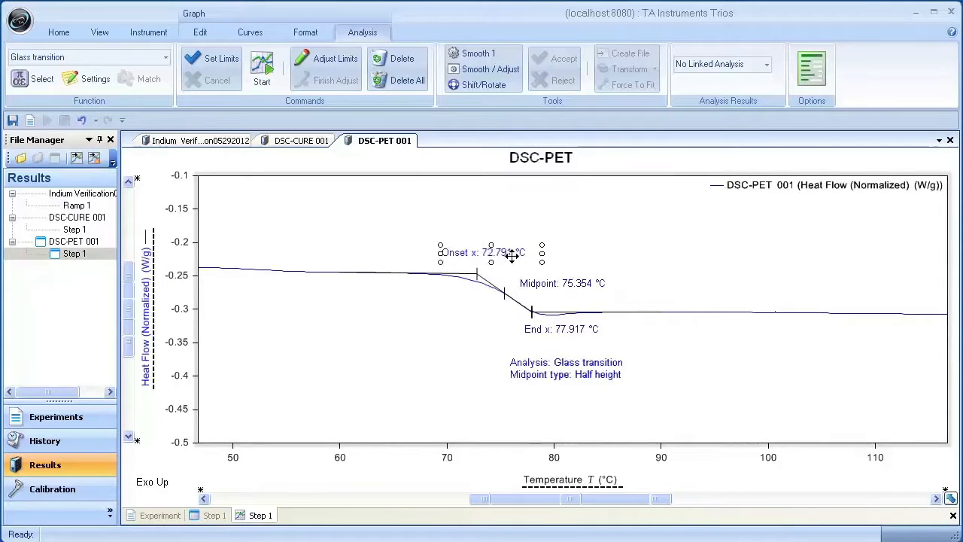
left_click(433, 346)
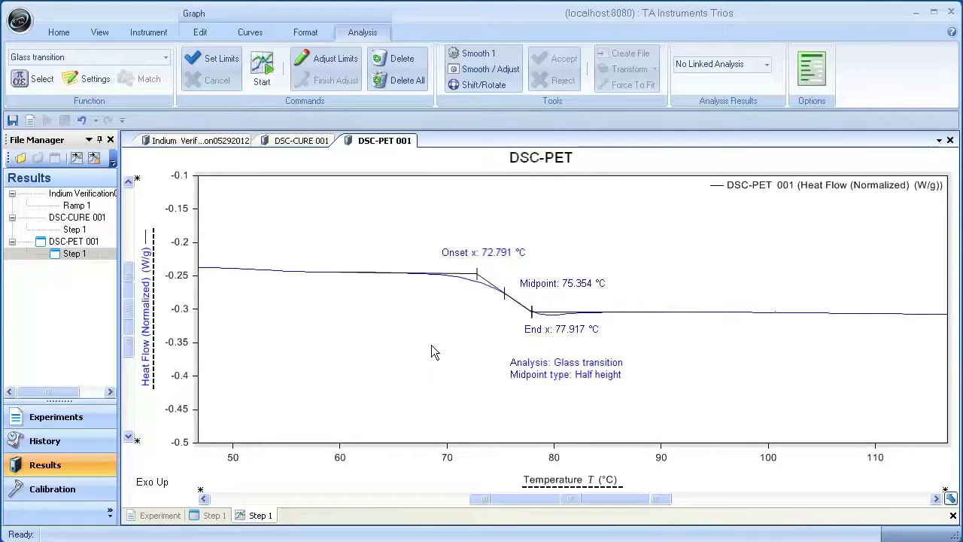
Step: Look through the analyzed graphs of the Indium Verification, DSC-CURE 001 and DSC-PET 001 files
left_click(202, 141)
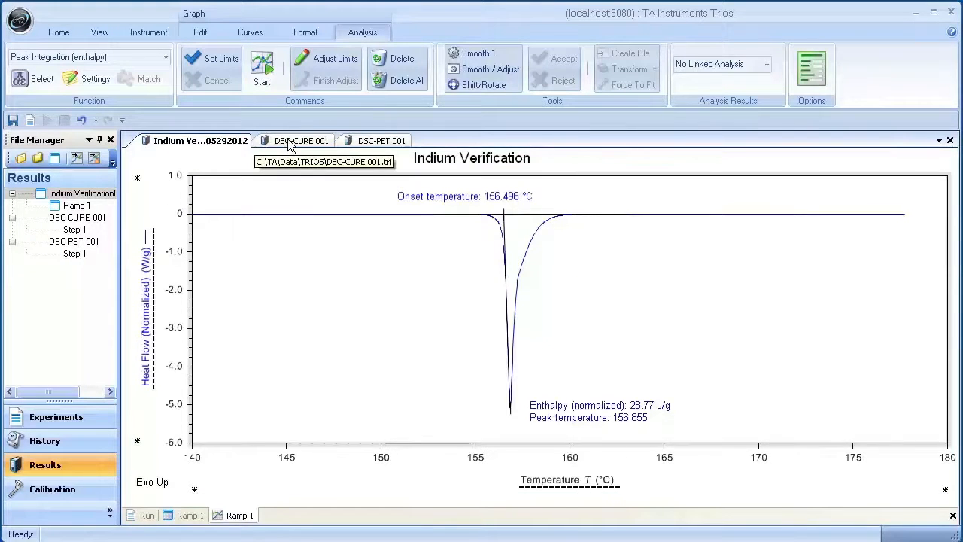
left_click(290, 143)
left_click(366, 144)
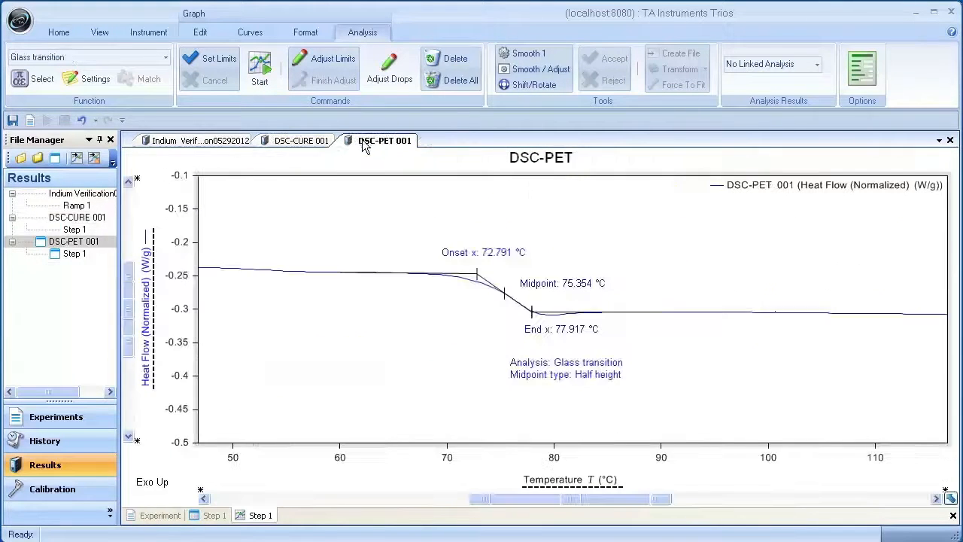
left_click(301, 141)
left_click(223, 140)
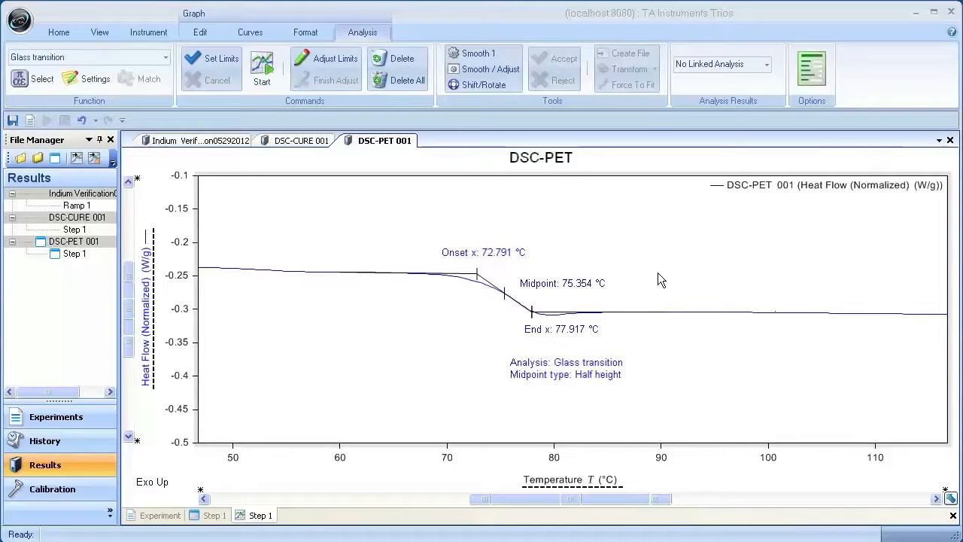
Step: Save the Indium Verification, DSC-CURE 001 and DSC-PET 001 files together as a results file list named Test in the Data folder
left_click(106, 195)
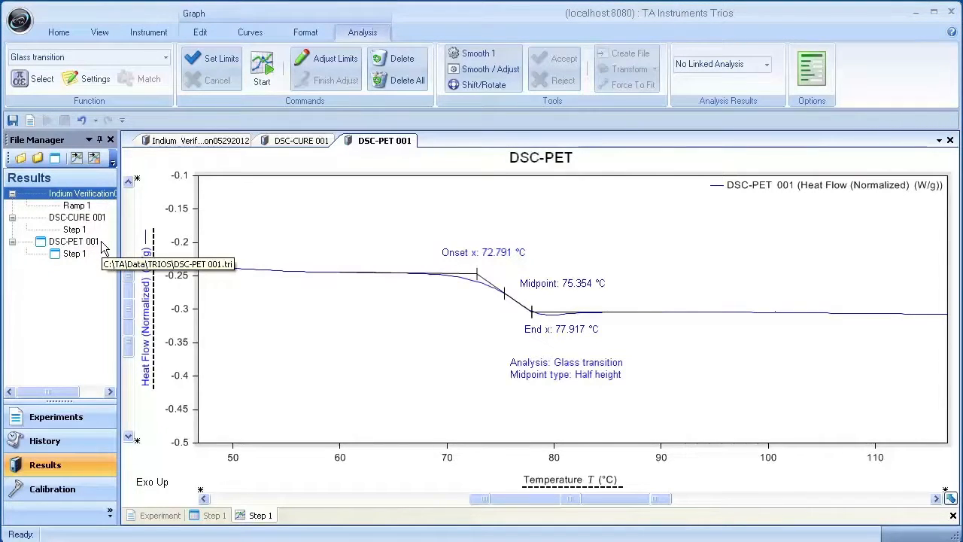
left_click(103, 243, "shift")
right_click(103, 251)
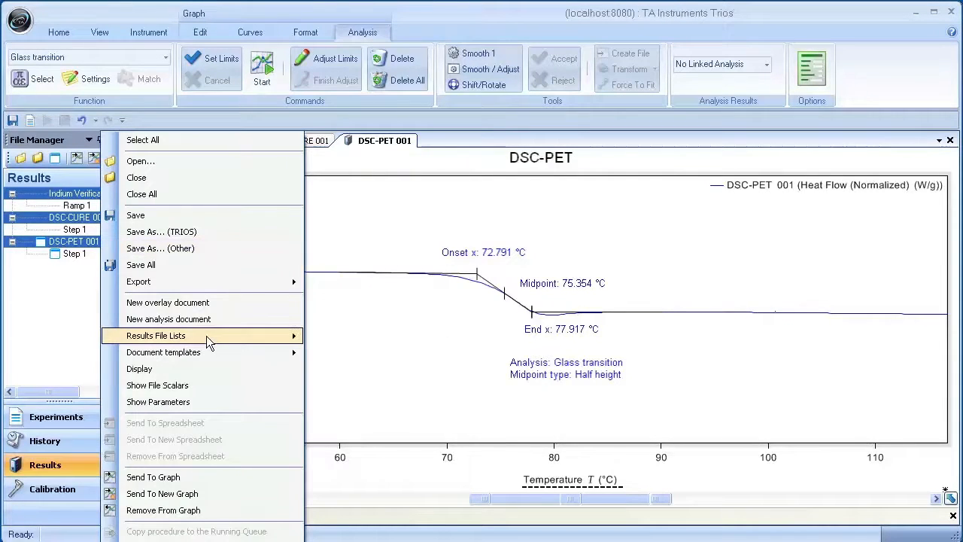
mouse_move(206, 335)
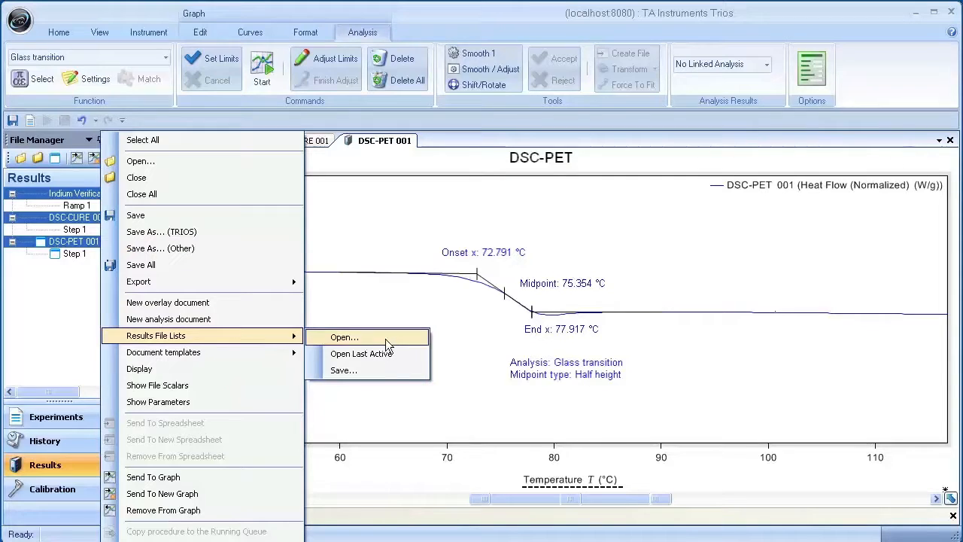
left_click(378, 370)
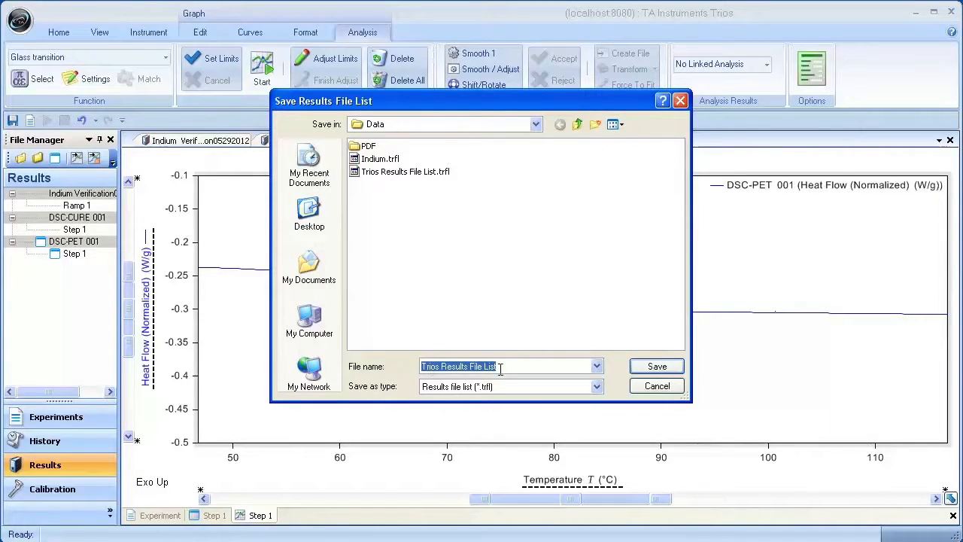
left_click(535, 124)
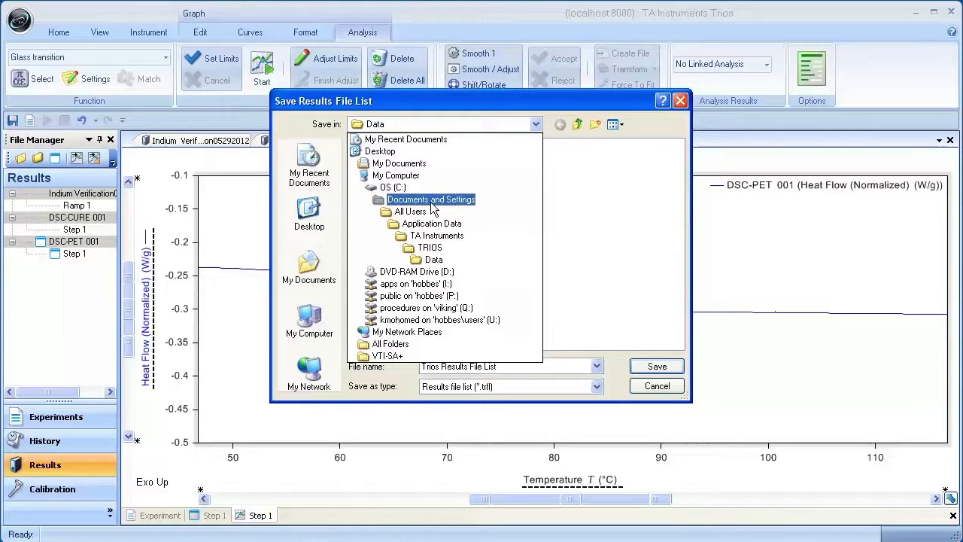
left_click(441, 259)
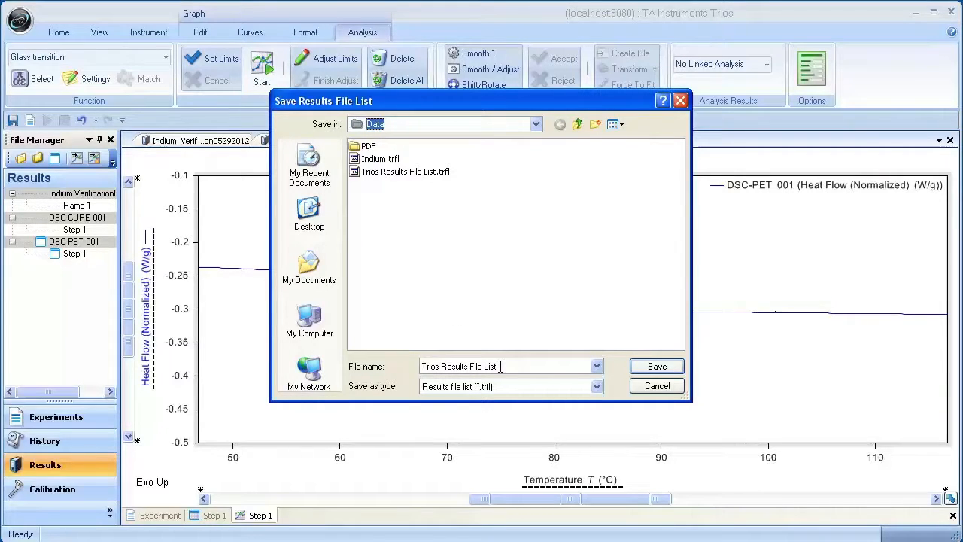
left_click(501, 366)
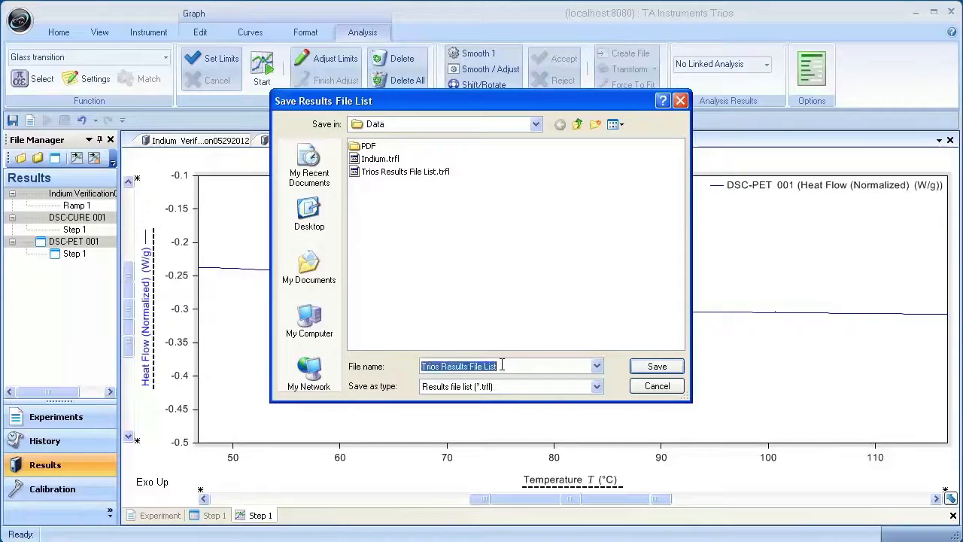
type("Test")
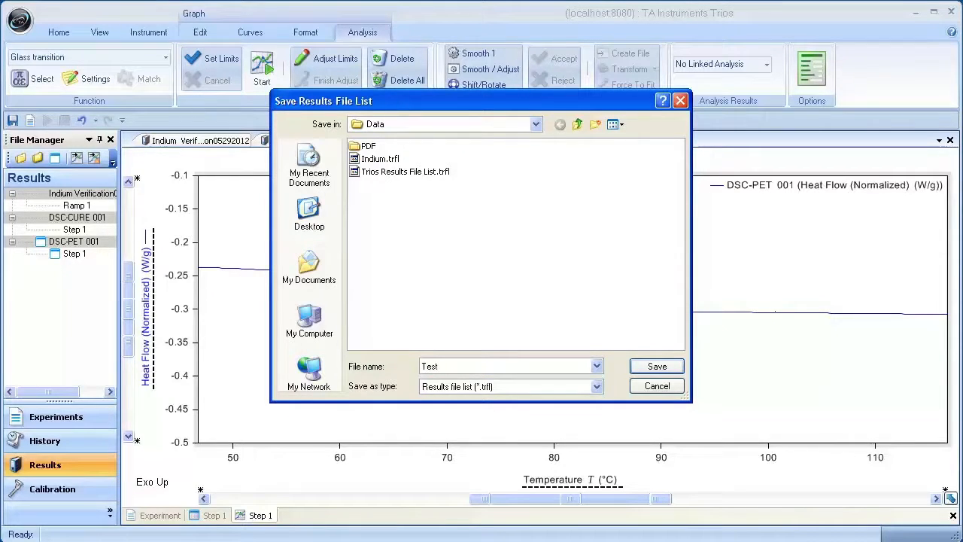
left_click(641, 369)
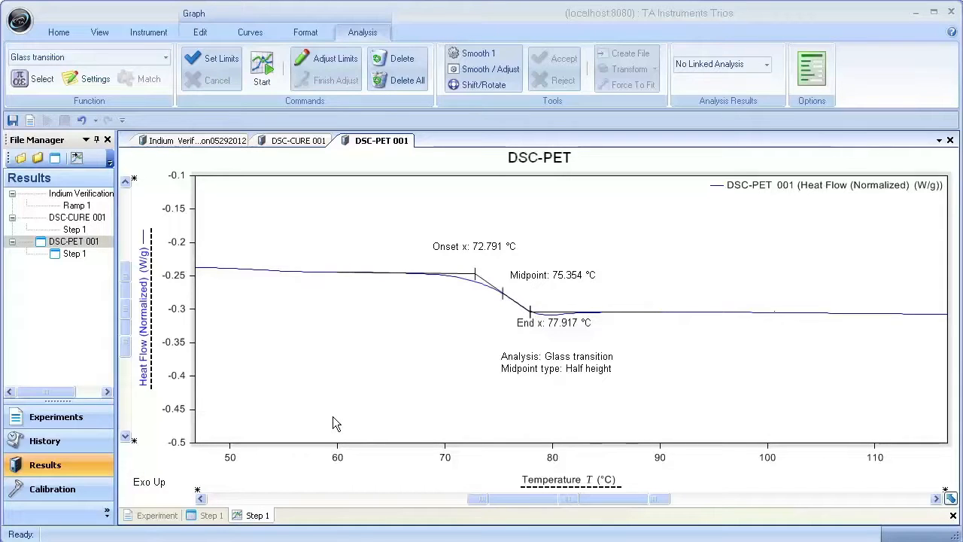
Step: Save the DSC-PET graph as a PDF named PET in the PDF folder and look over the resulting page in Adobe Reader
left_click(13, 27)
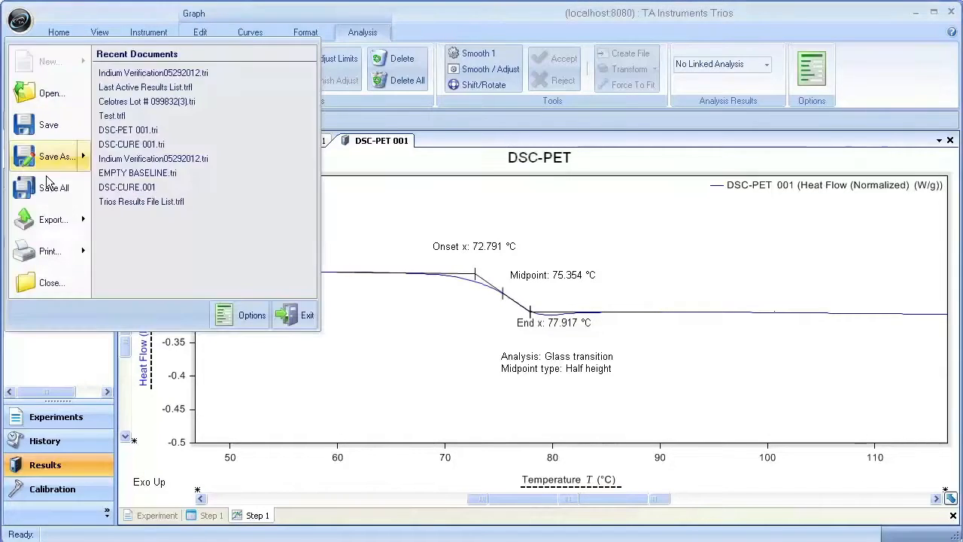
mouse_move(49, 224)
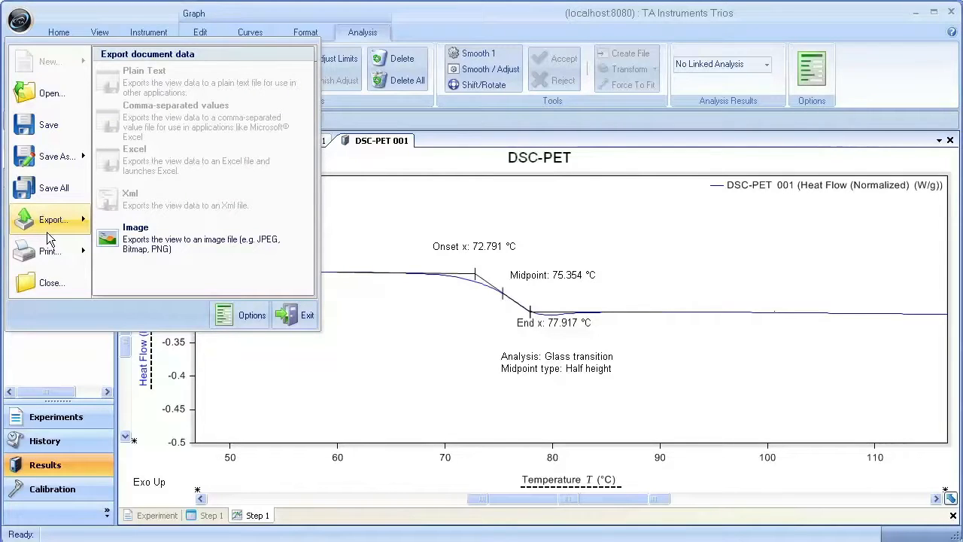
mouse_move(48, 256)
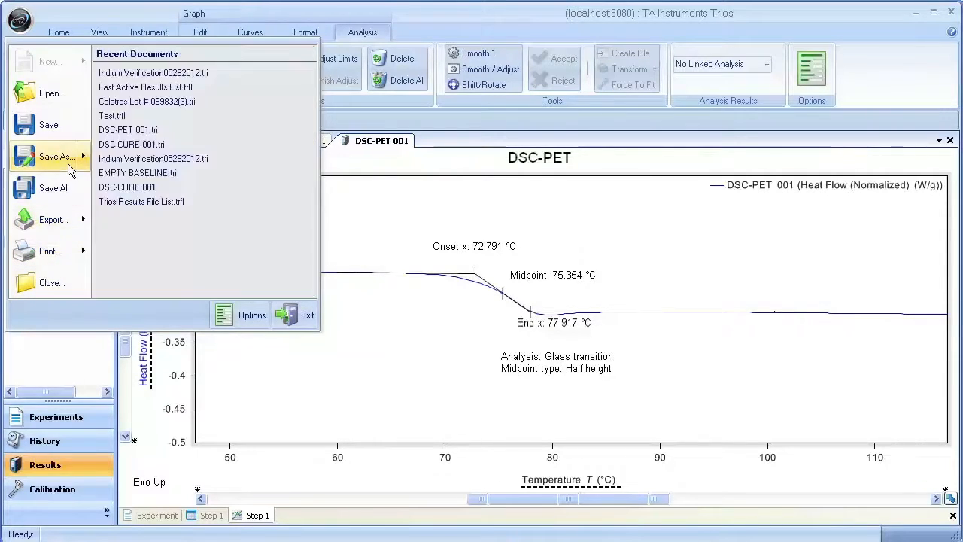
mouse_move(67, 165)
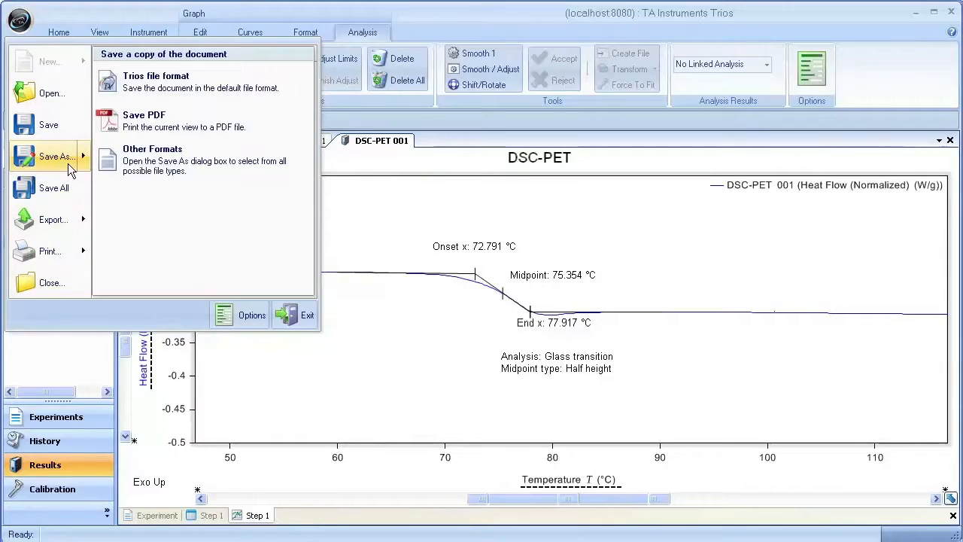
left_click(150, 128)
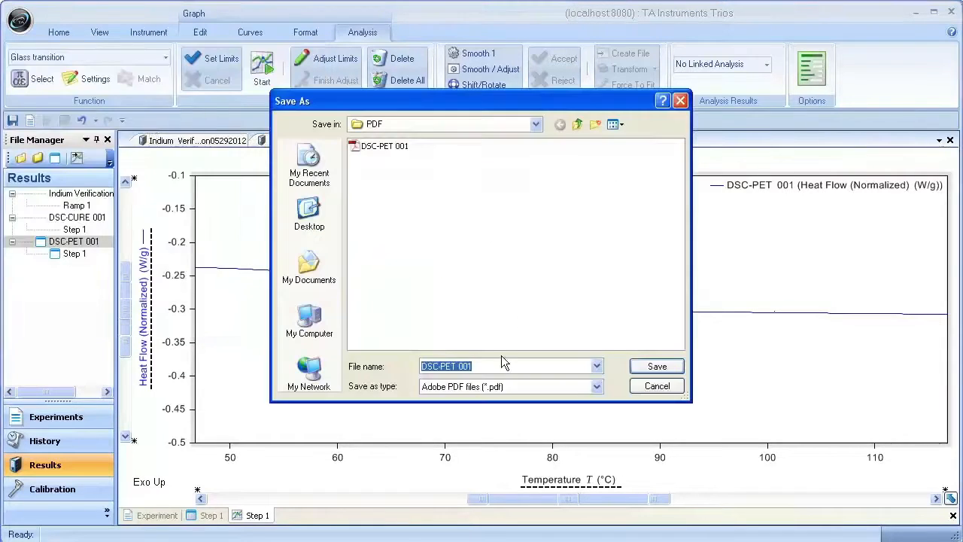
left_click(535, 124)
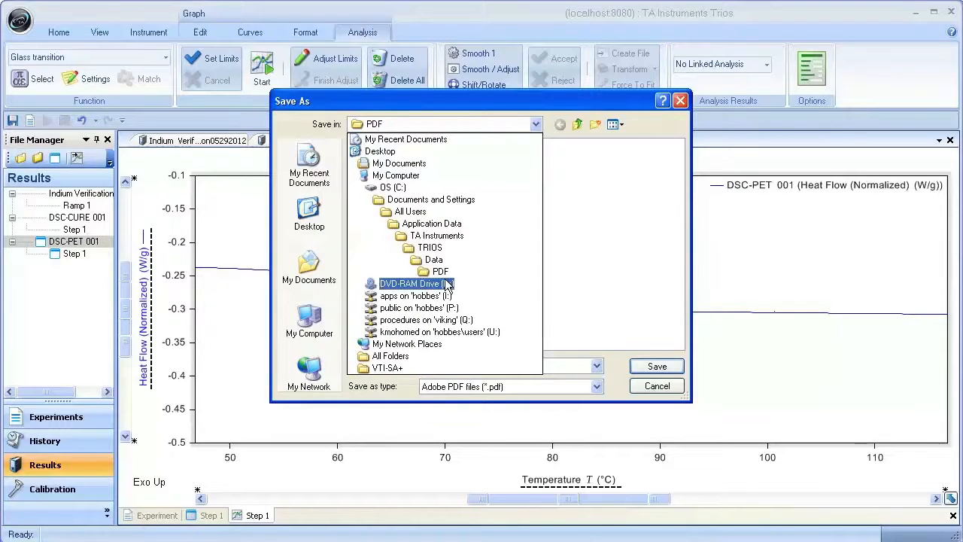
left_click(441, 272)
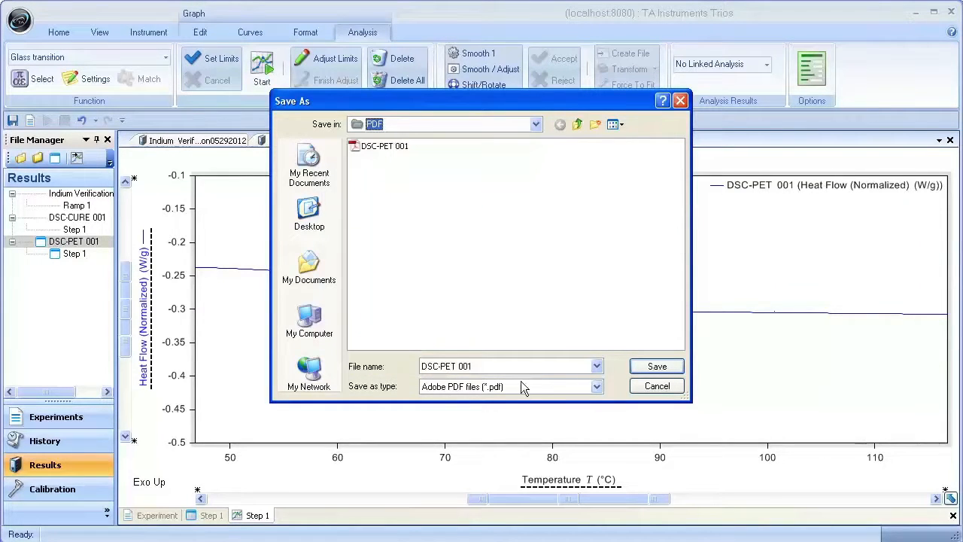
left_click(553, 365)
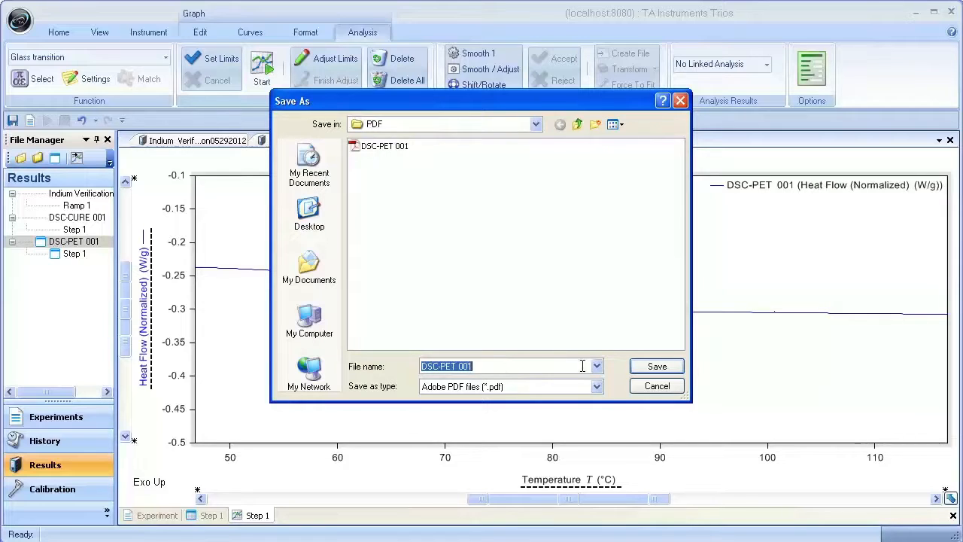
type("PET")
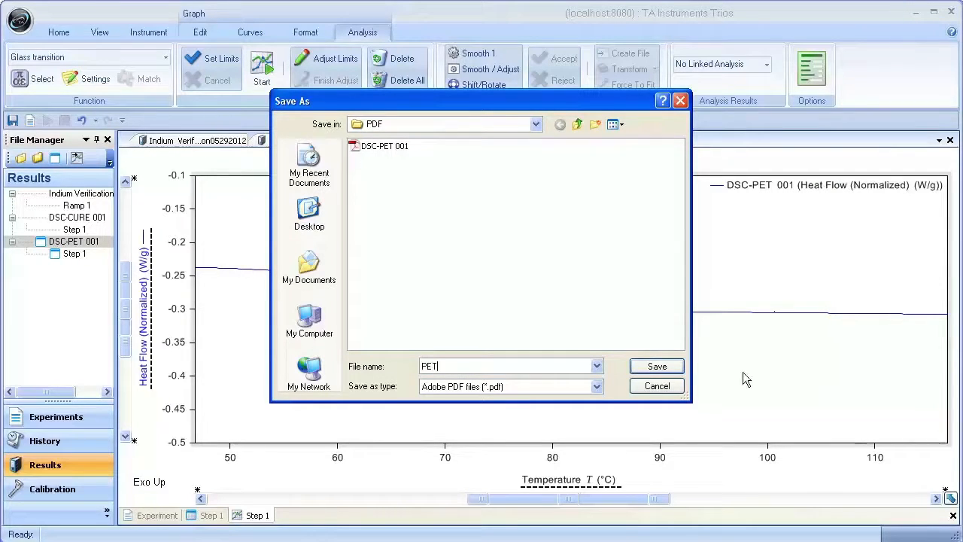
left_click(640, 367)
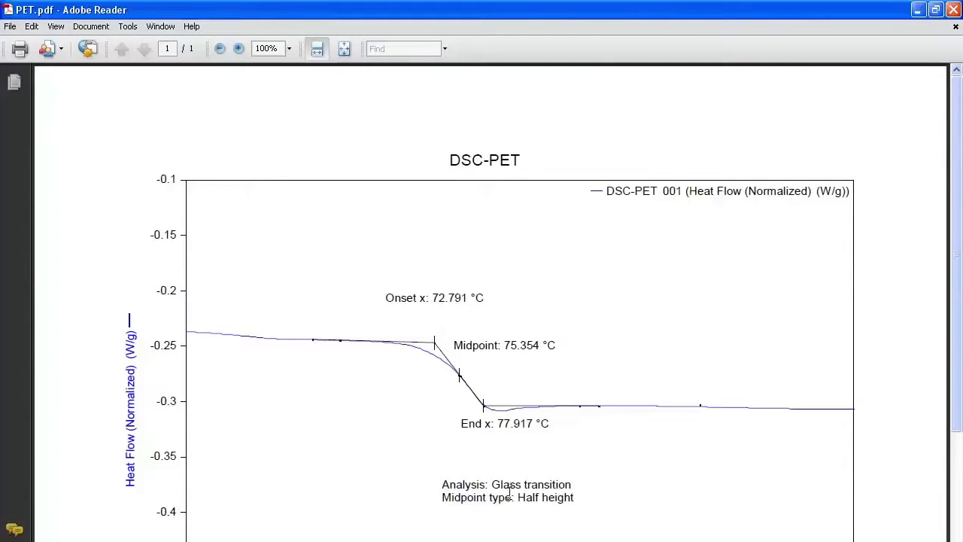
scroll(225, 344, "down", 5)
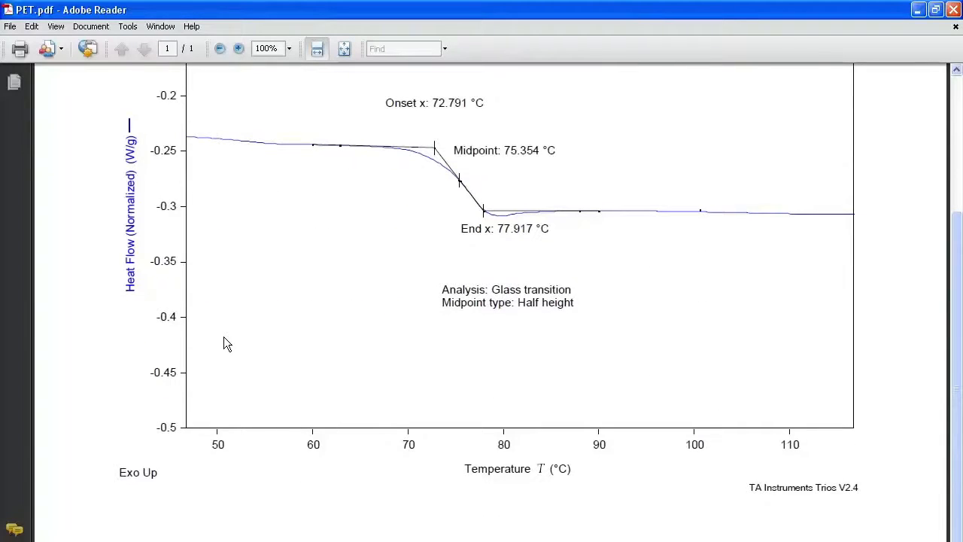
scroll(226, 344, "up", 5)
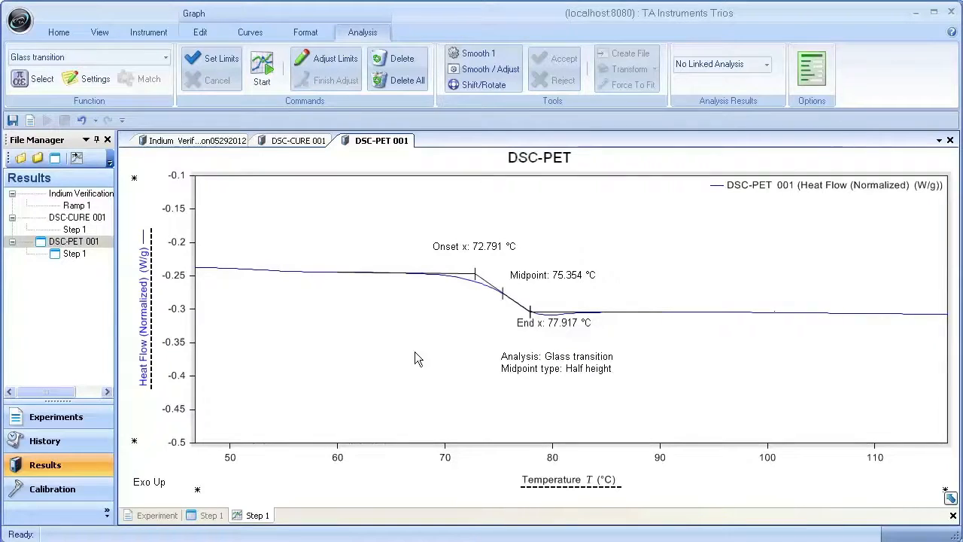
Step: Copy the DSC-PET graph from TRIOS and paste it into a blank Paint image
right_click(365, 354)
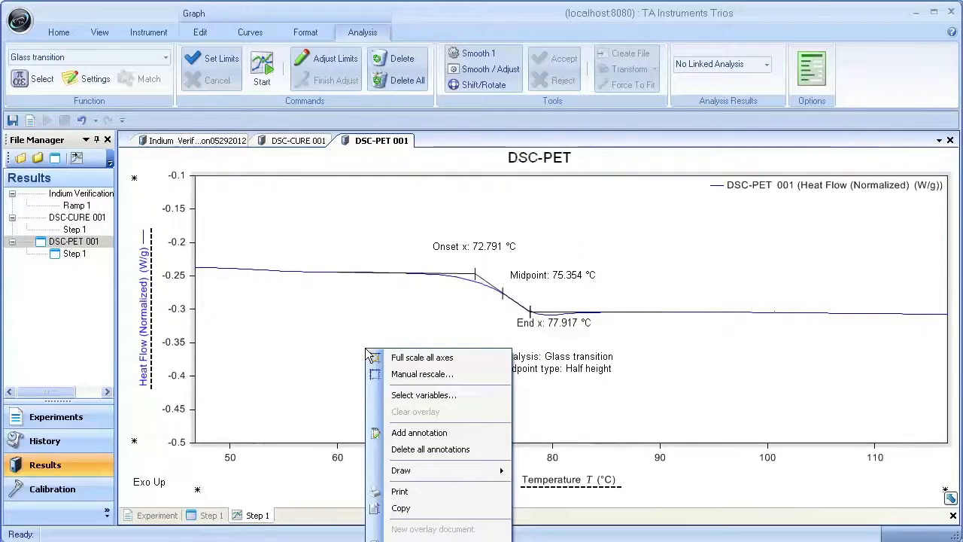
left_click(426, 510)
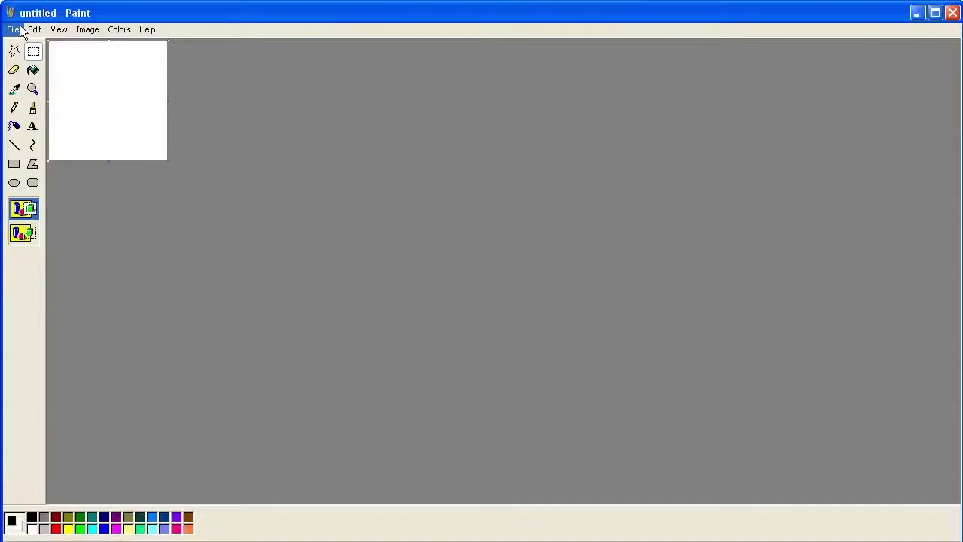
left_click(34, 30)
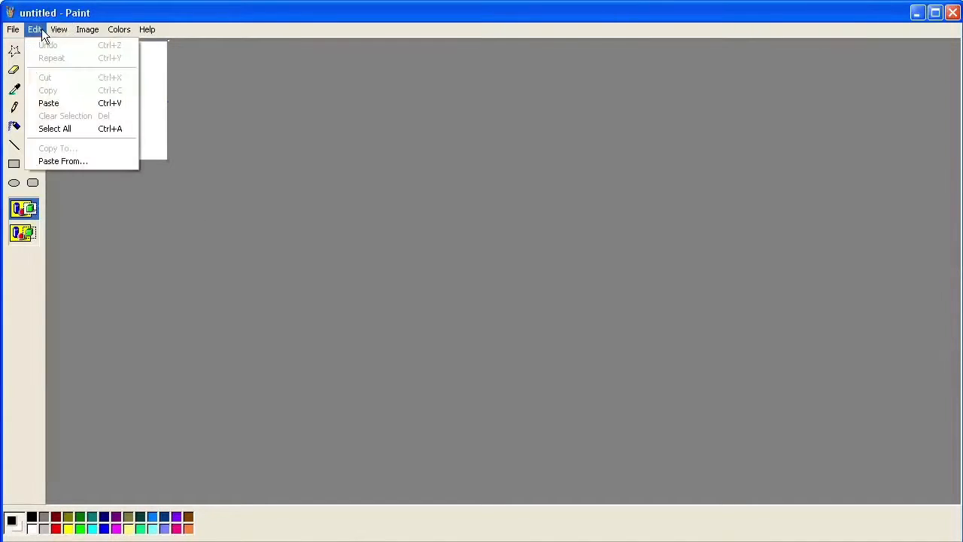
left_click(46, 104)
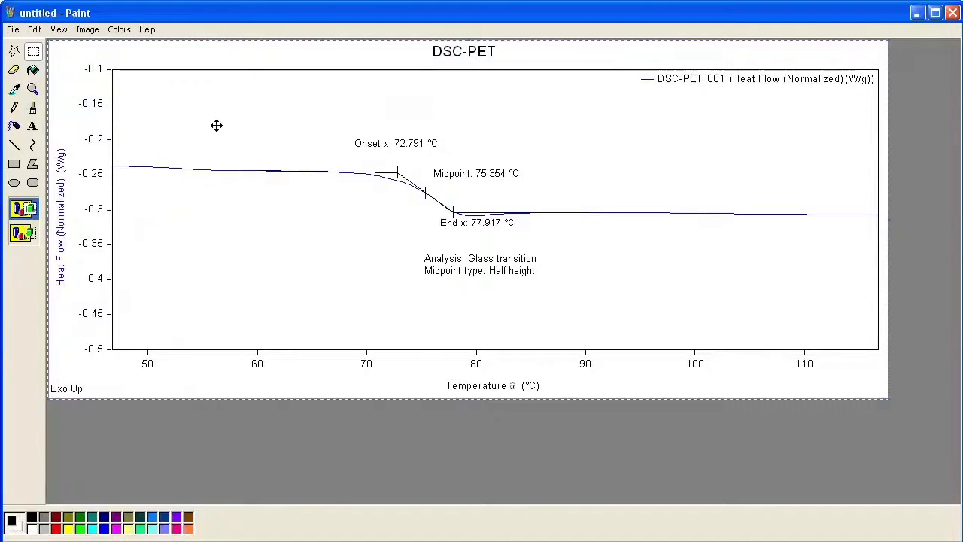
Step: Save the pasted graph image to the Desktop as a JPEG named PET
left_click(12, 31)
left_click(27, 71)
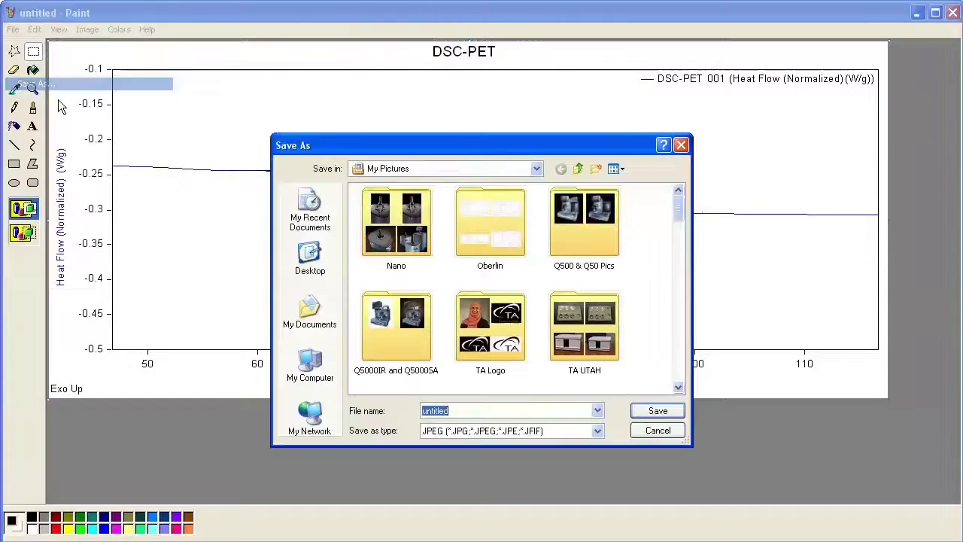
left_click(537, 168)
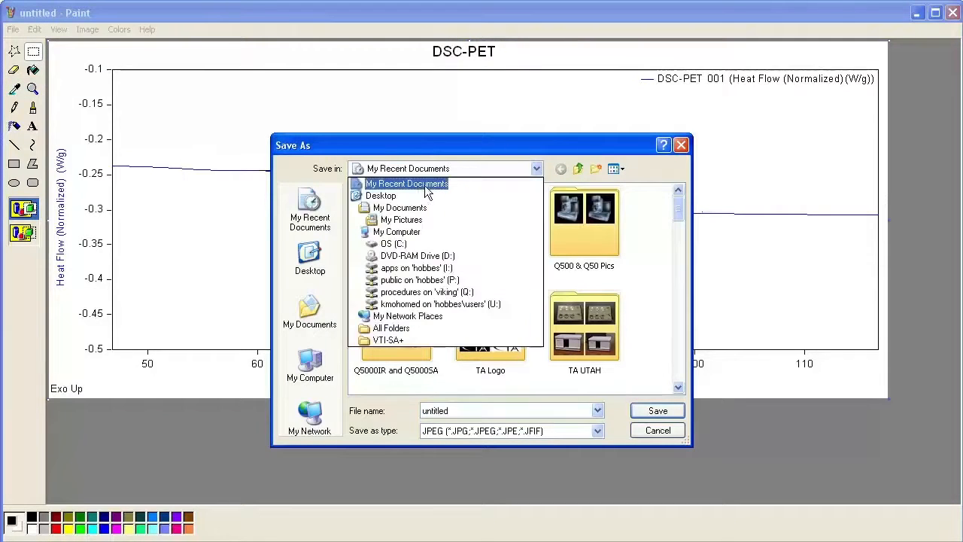
left_click(385, 196)
left_click(598, 432)
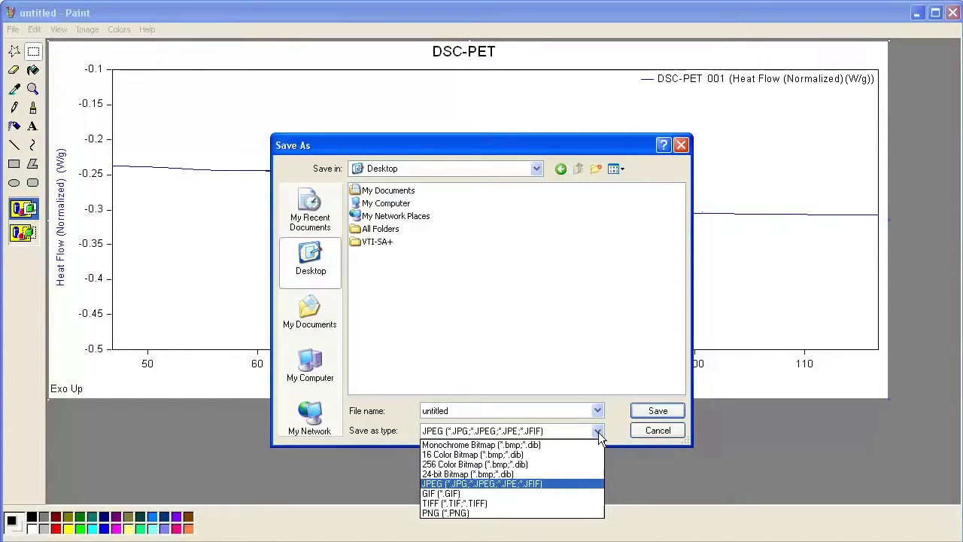
left_click(598, 432)
left_click(533, 409)
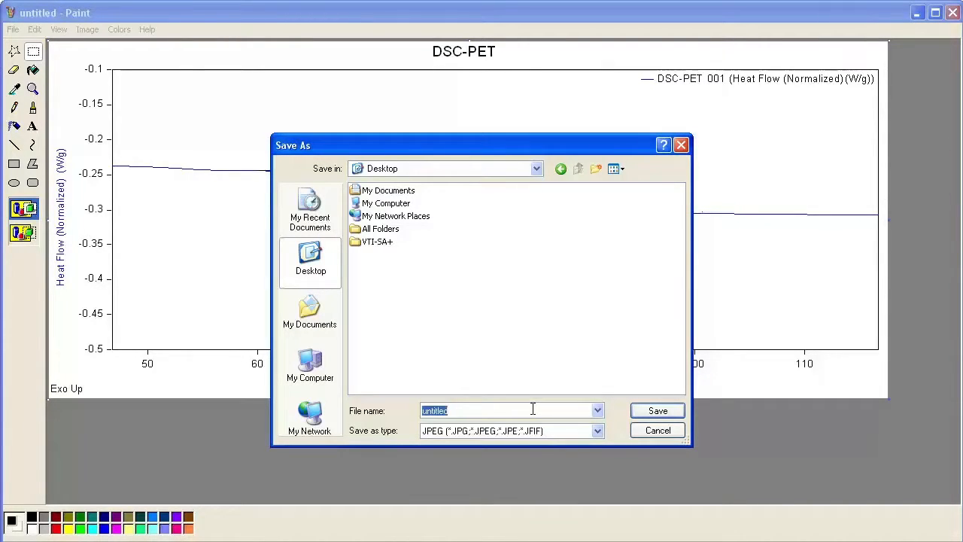
type("PET")
left_click(659, 412)
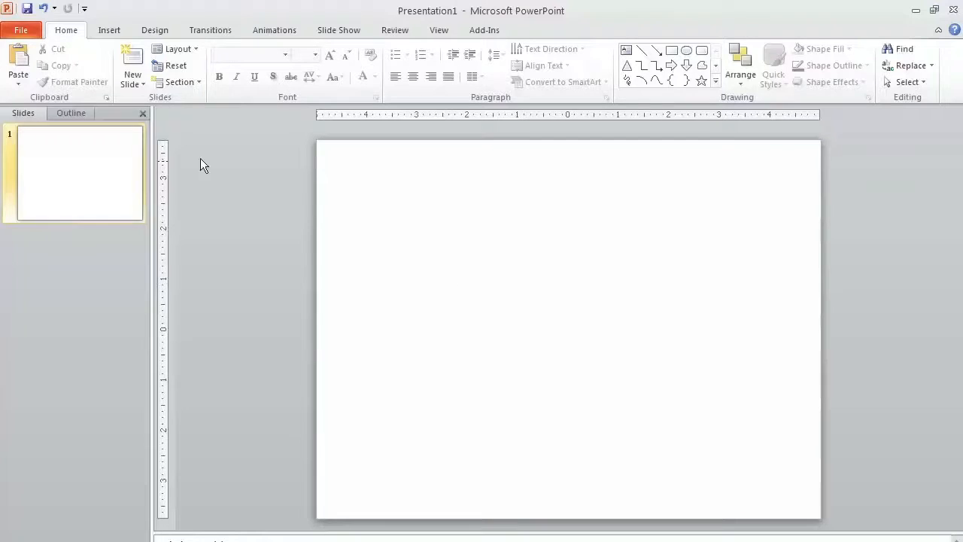
Step: Switch to PowerPoint and insert the PET picture from the Desktop on the blank slide
left_click(108, 30)
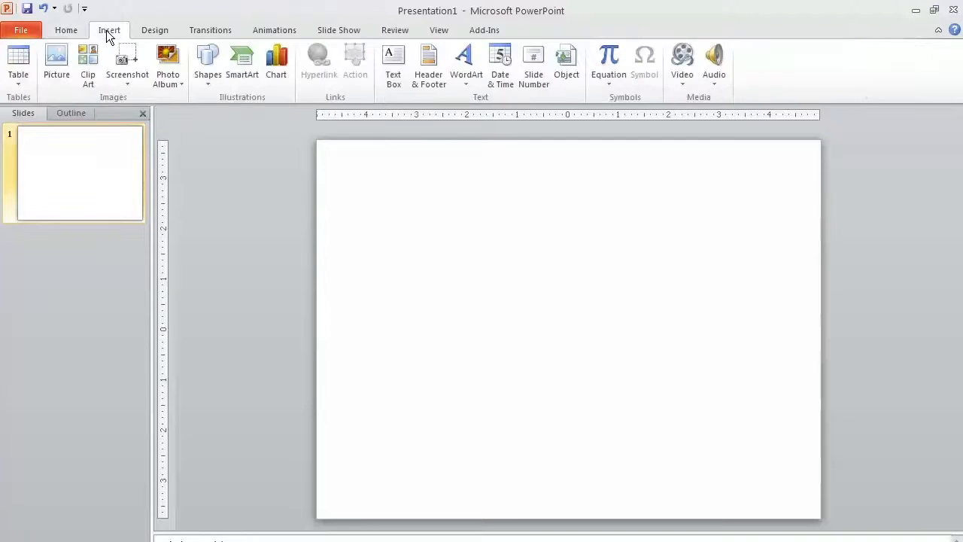
left_click(55, 67)
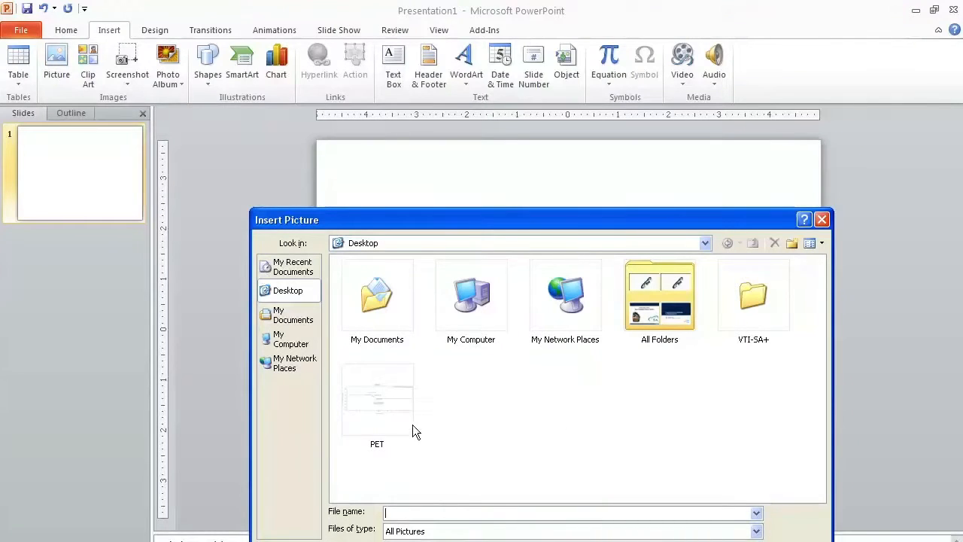
left_click(387, 419)
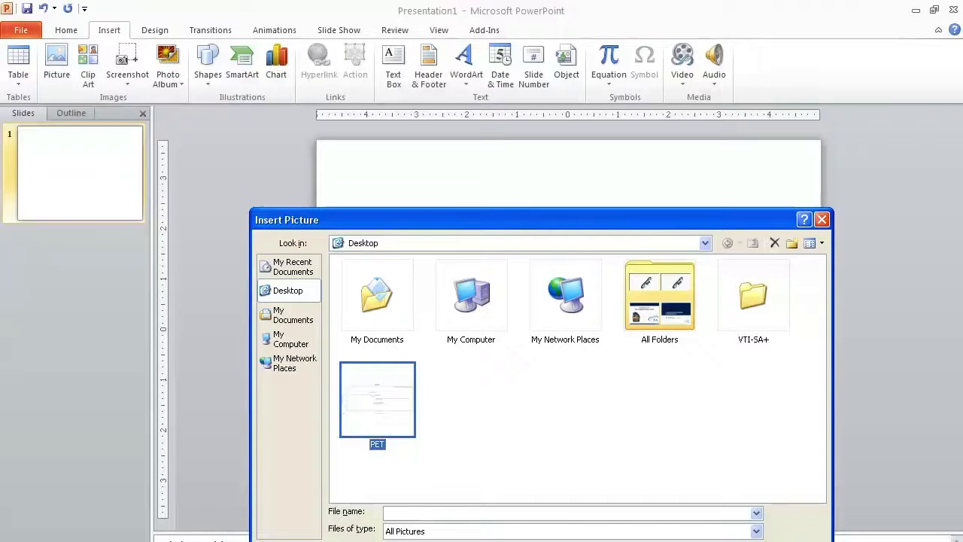
key("Return")
Step: Shrink the inserted graph picture to about 8.82 by 3.75 inches, reposition it in the slide's upper-middle area and deselect it
left_click_drag(479, 361, 479, 292)
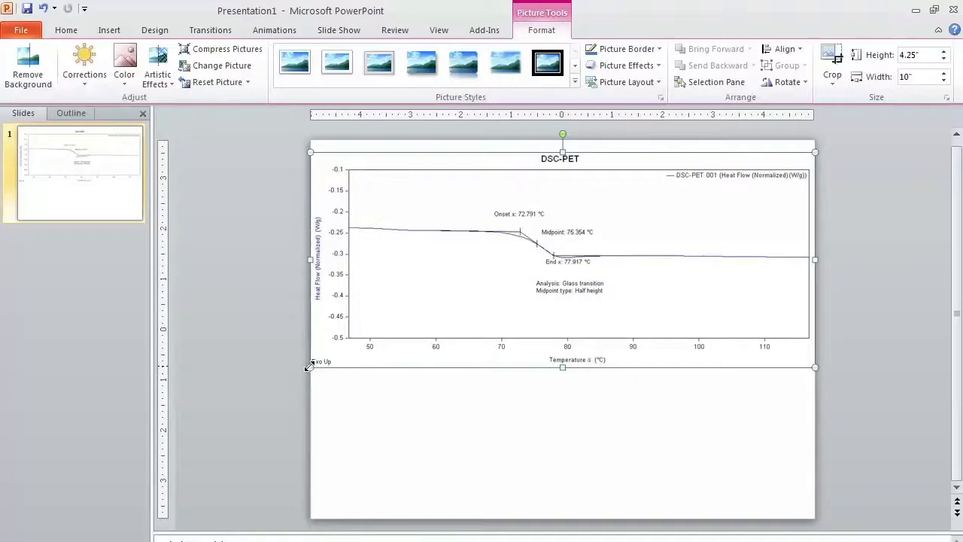
left_click_drag(311, 366, 407, 344)
left_click_drag(565, 326, 551, 373)
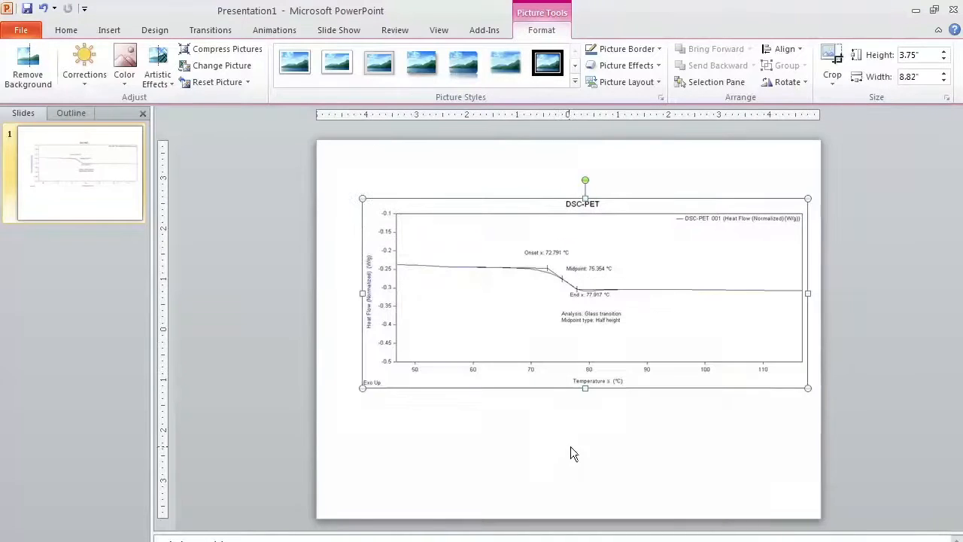
left_click(571, 452)
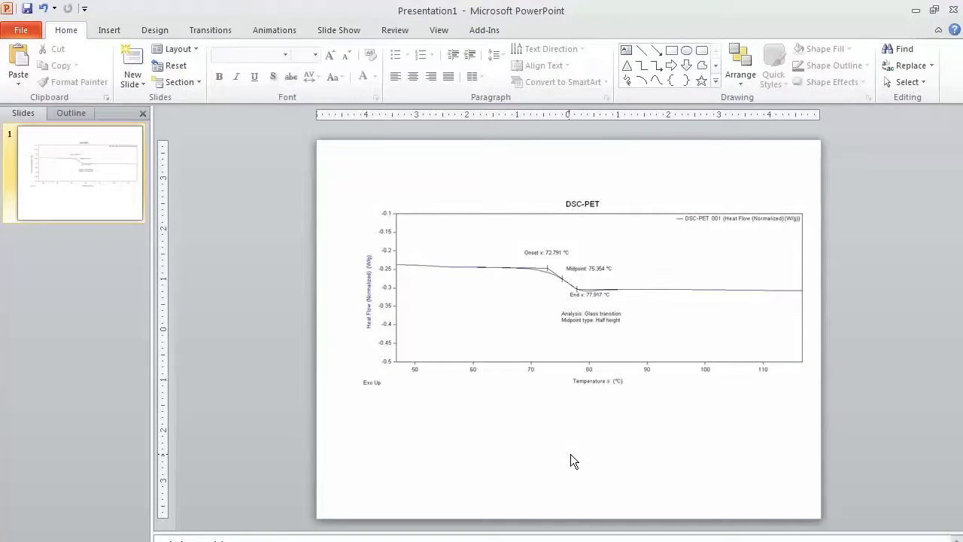